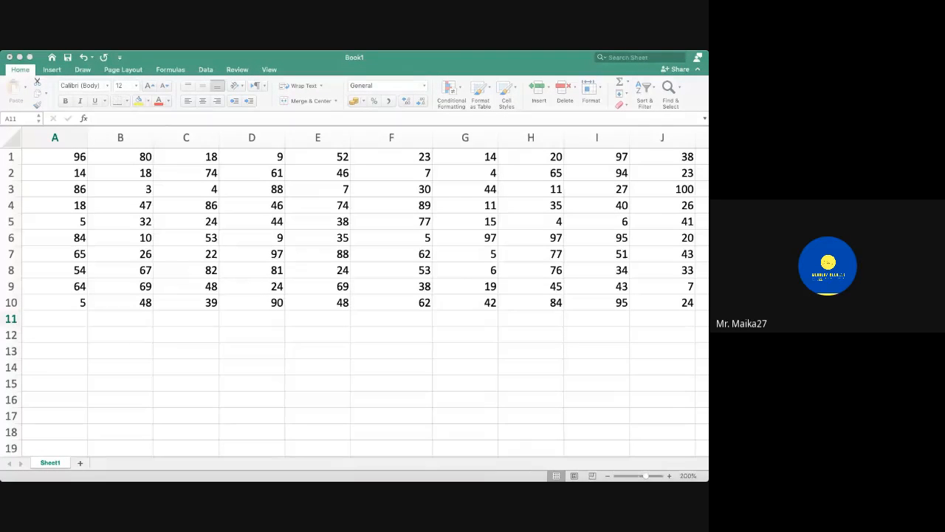
# Enter a SUM formula in cell A11 that totals the range A1:A10.
pyautogui.click(74, 319)
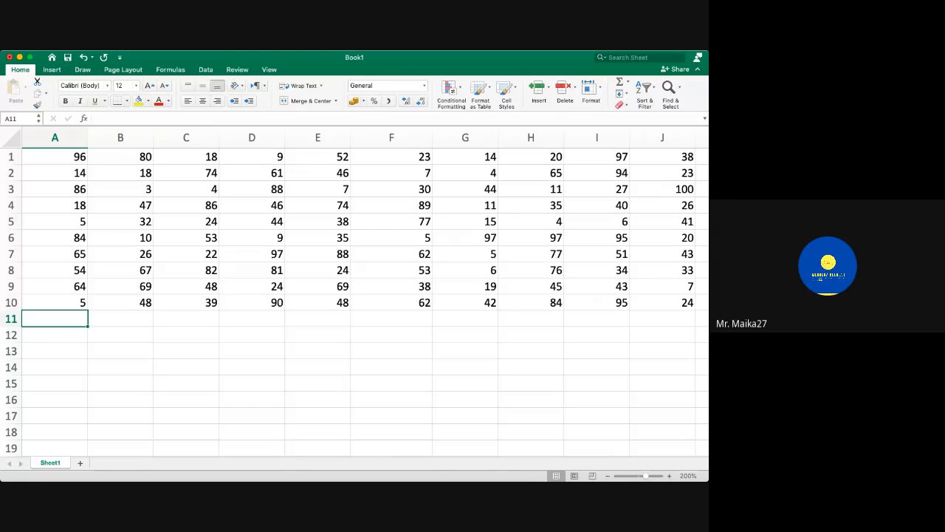
pyautogui.write('=s')
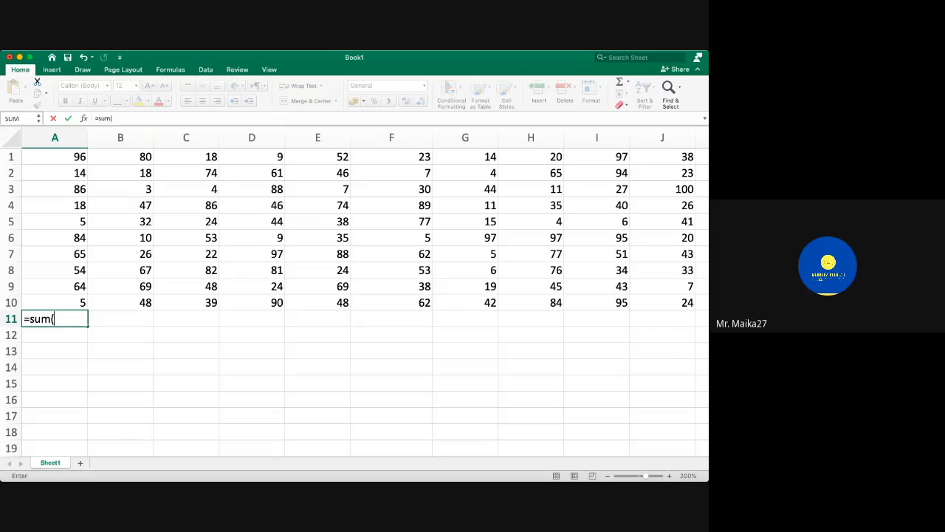
pyautogui.write('um(')
pyautogui.press('Up')
pyautogui.press('Down')
pyautogui.press('BackSpace')
pyautogui.press('BackSpace')
pyautogui.press('Up')
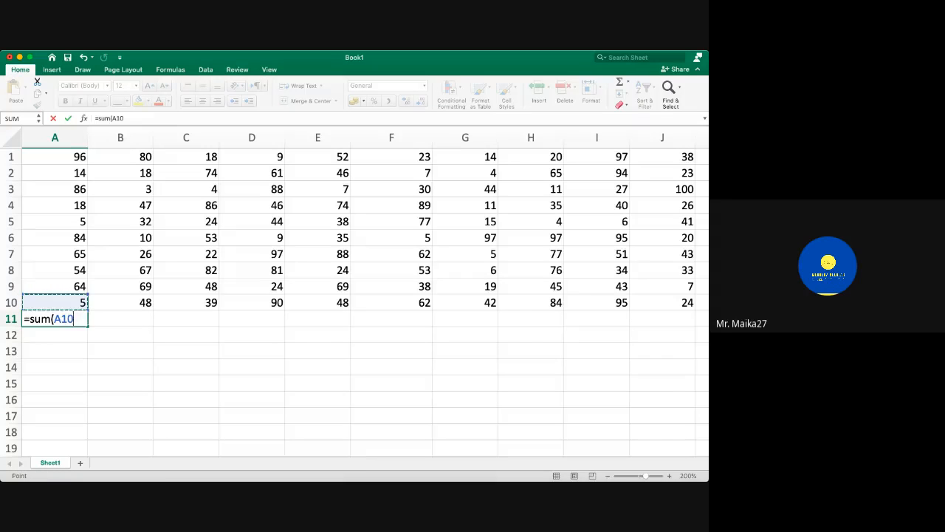
pyautogui.press('super+shift+Up')
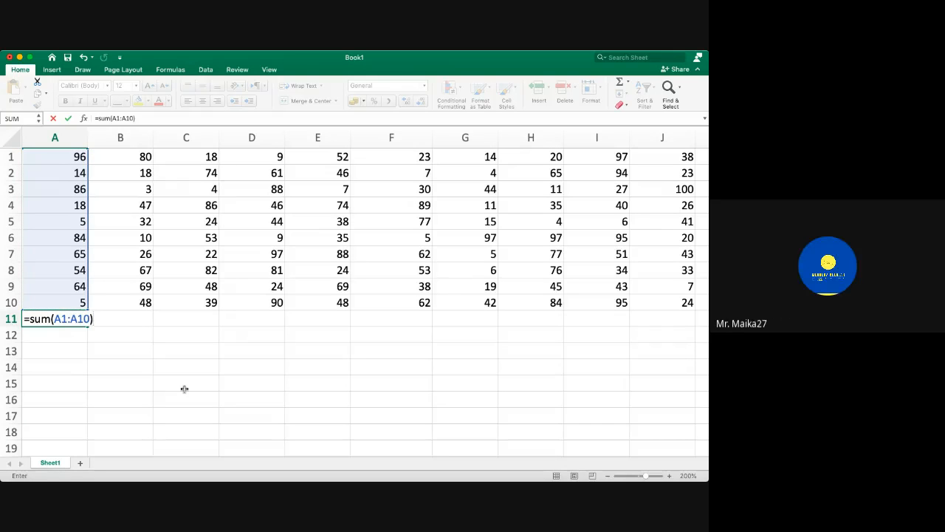
pyautogui.press('Return')
pyautogui.press('Up')
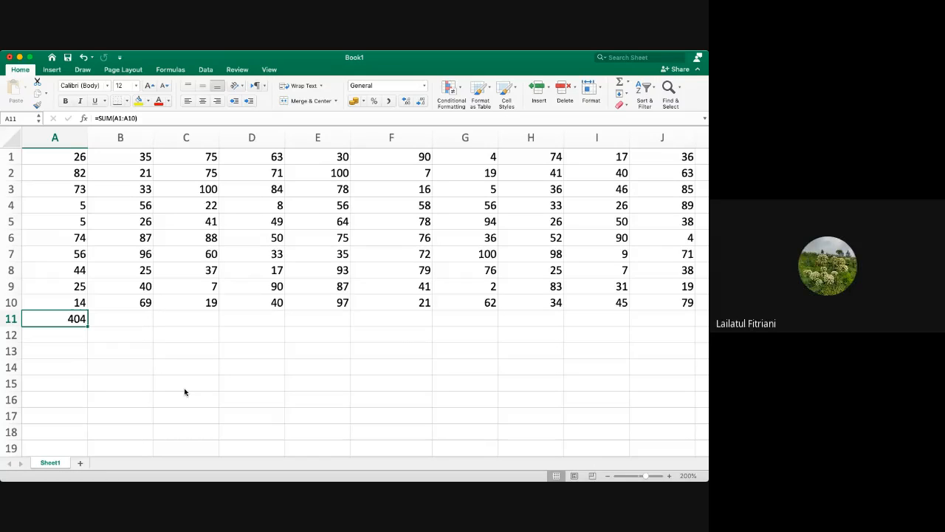
# Total B1:B10 in cell B11 with AutoSum.
pyautogui.press('Tab')
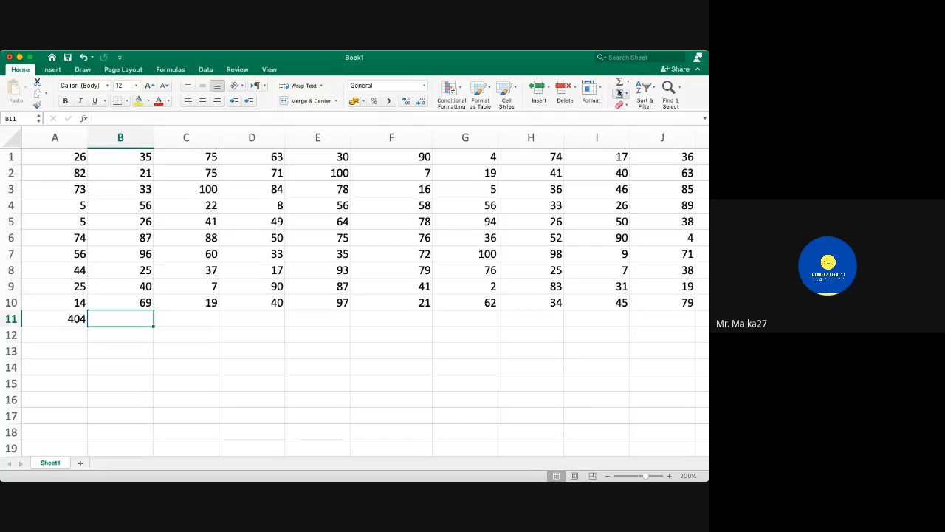
pyautogui.click(630, 84)
pyautogui.click(634, 96)
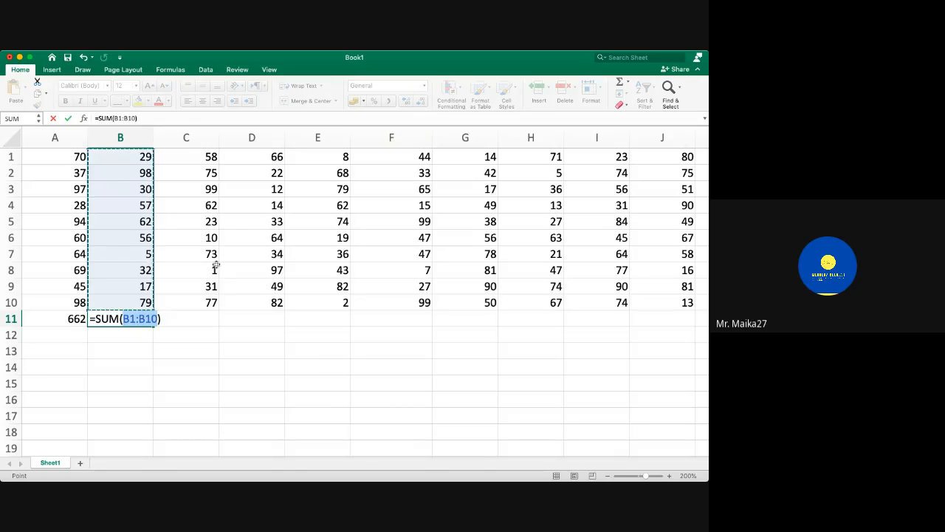
pyautogui.press('Return')
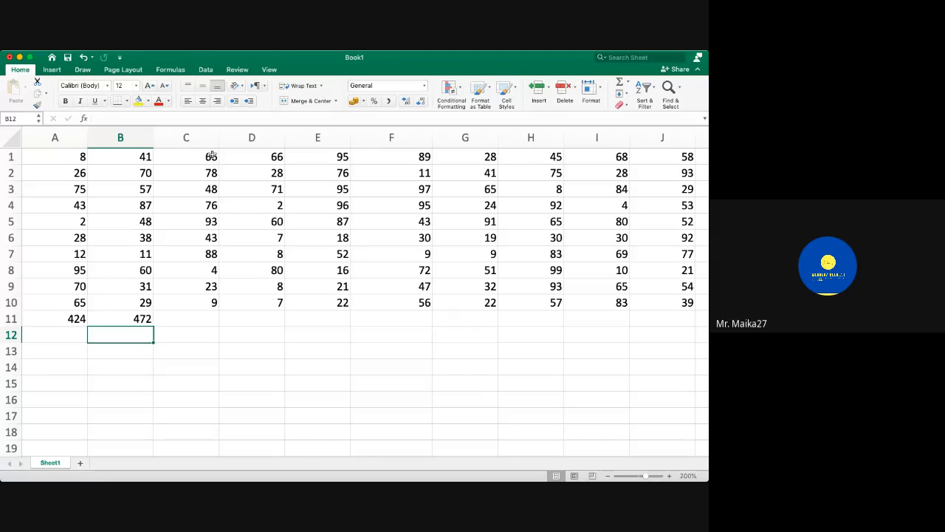
# Re-enter the formula =SUM(A1:A10) in cell A11, replacing its existing contents.
pyautogui.moveTo(213, 156); pyautogui.dragTo(214, 306)
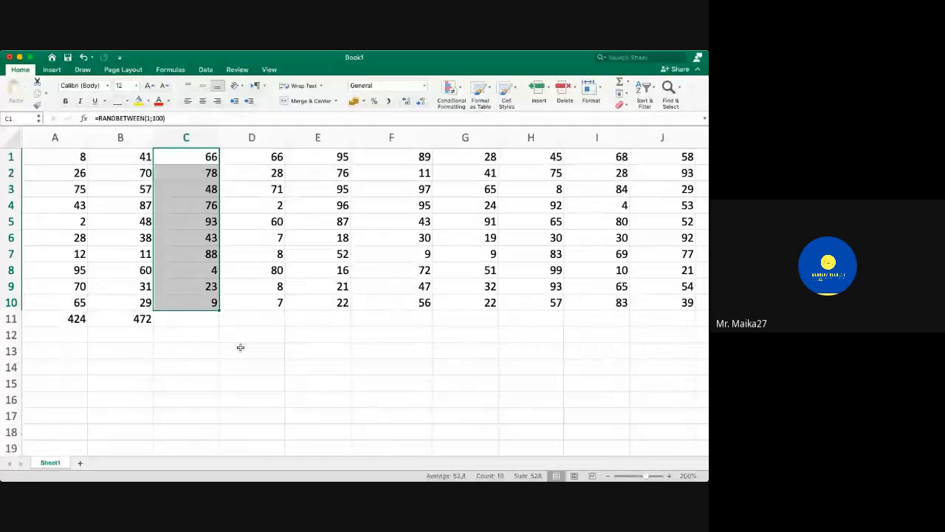
pyautogui.click(78, 321)
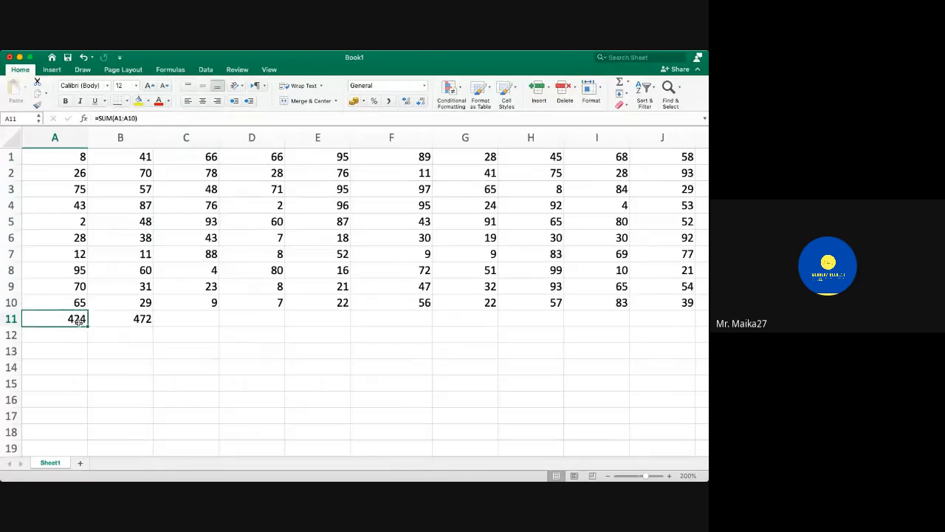
pyautogui.write('=sum(')
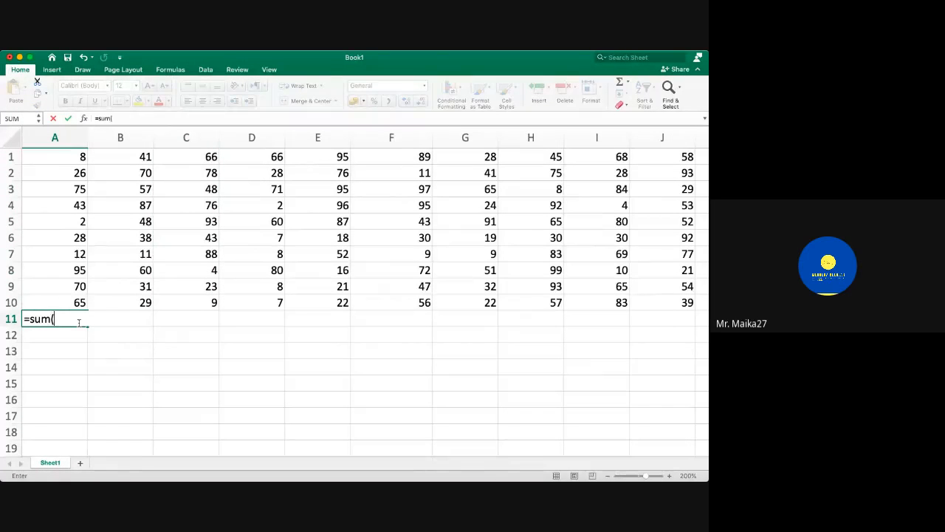
pyautogui.press('Up')
pyautogui.press('super+shift+Up')
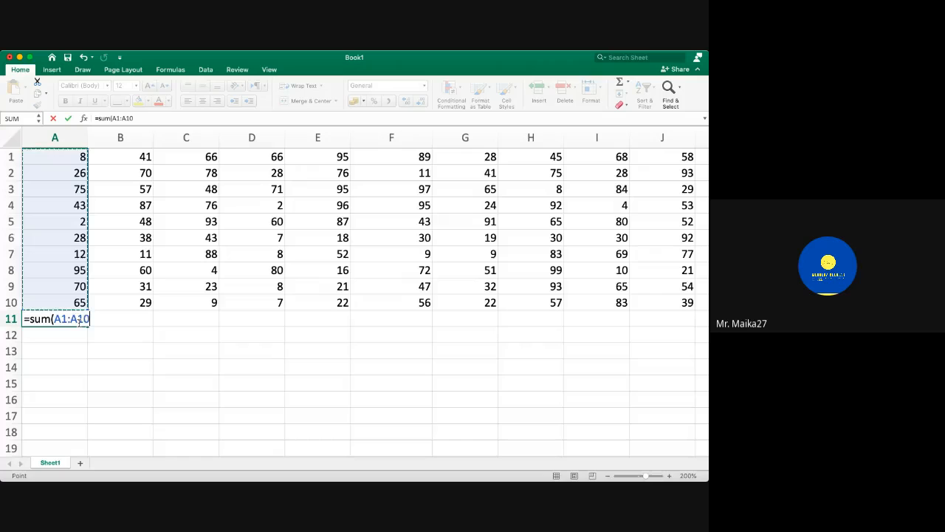
pyautogui.write(')')
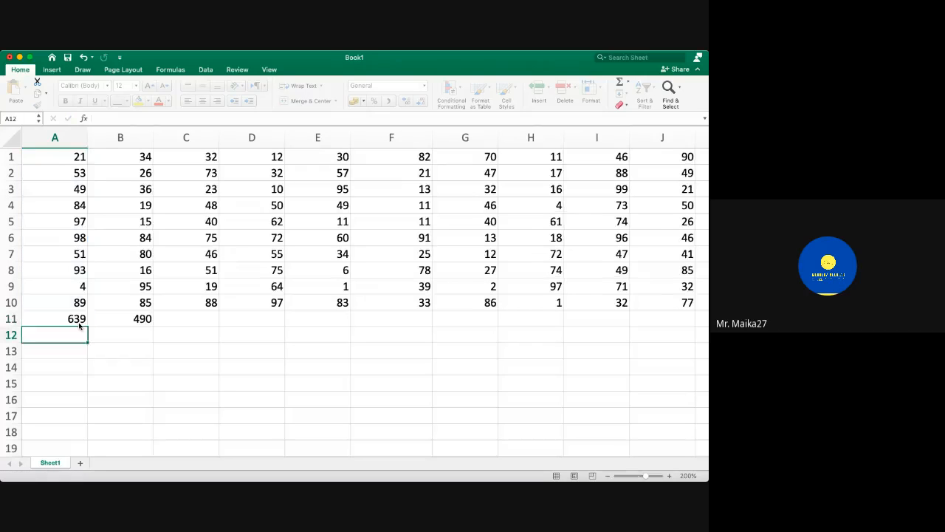
# Reapply AutoSum in cell B11 to total the numbers above it.
pyautogui.press('Right')
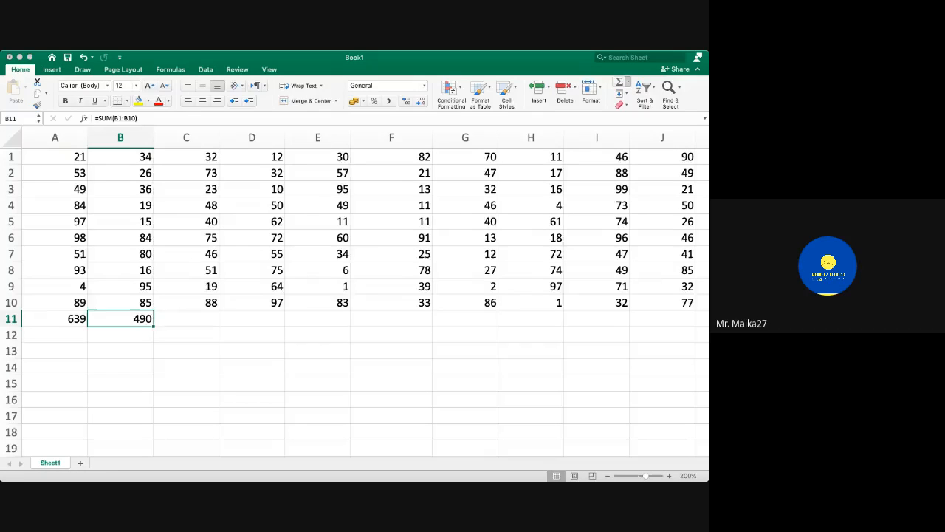
pyautogui.click(620, 82)
pyautogui.press('Return')
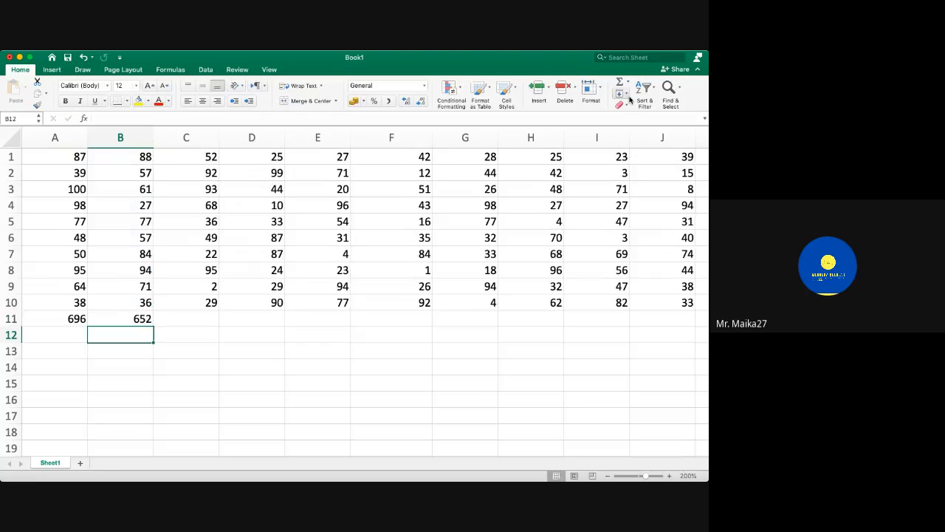
pyautogui.press('Up')
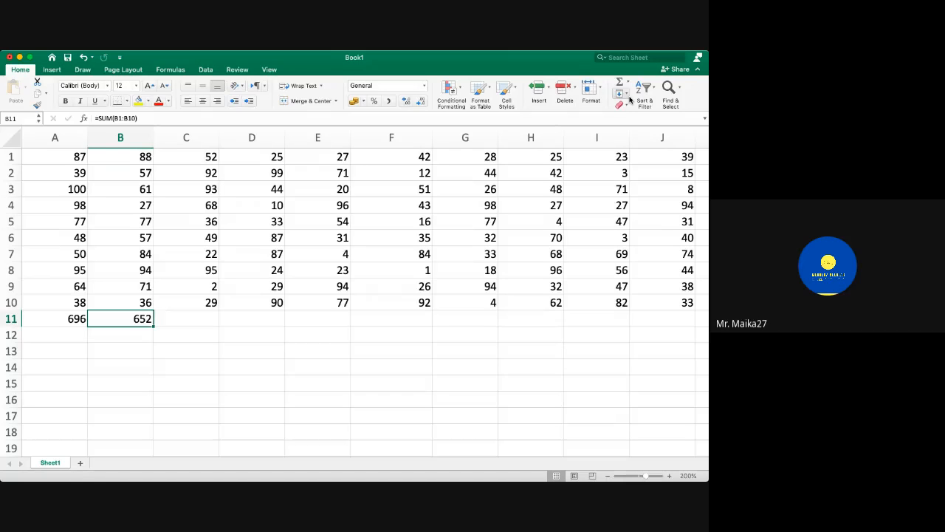
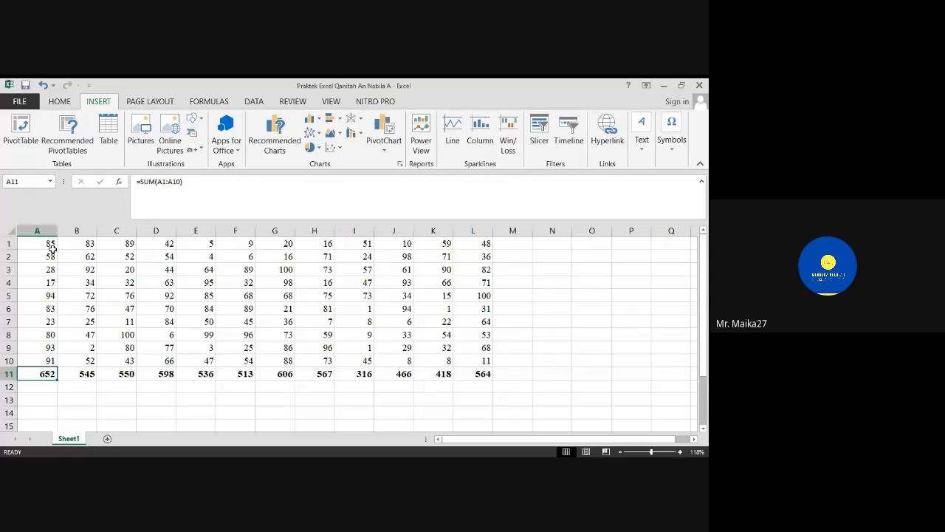
# Clear the column totals in cells B11 through L11, keeping the one in A11.
pyautogui.click(478, 378)
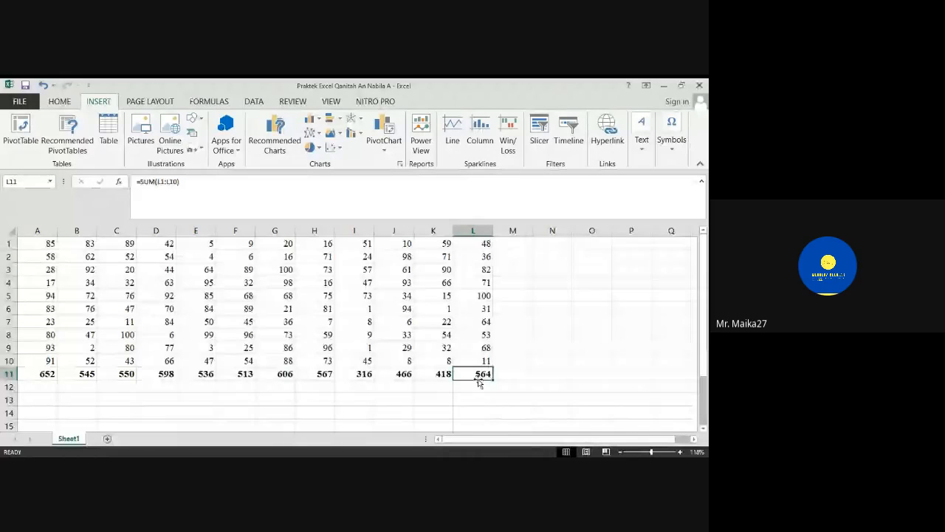
pyautogui.hotkey('shift', 'Left')
pyautogui.hotkey('shift', 'Left')
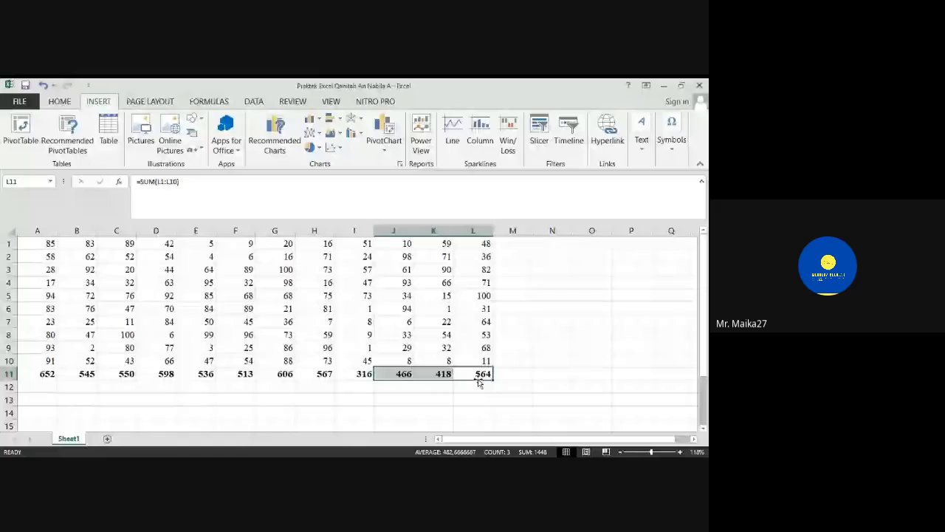
pyautogui.hotkey('shift', 'Left')
pyautogui.hotkey('shift', 'Left')
pyautogui.hotkey('shift', 'Left')
pyautogui.hotkey('shift', 'Left')
pyautogui.hotkey('shift', 'Left')
pyautogui.hotkey('shift', 'Left')
pyautogui.hotkey('shift', 'Left')
pyautogui.hotkey('shift', 'Left')
pyautogui.press('Delete')
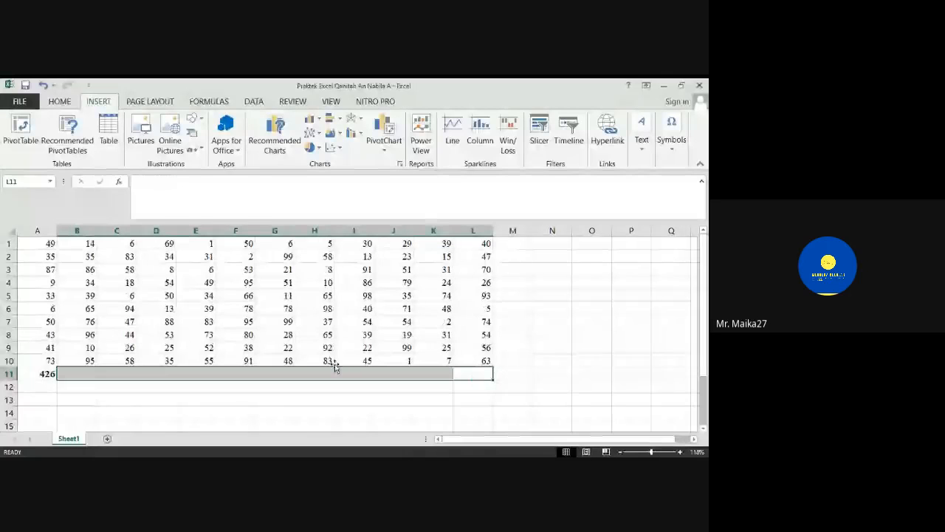
pyautogui.click(92, 374)
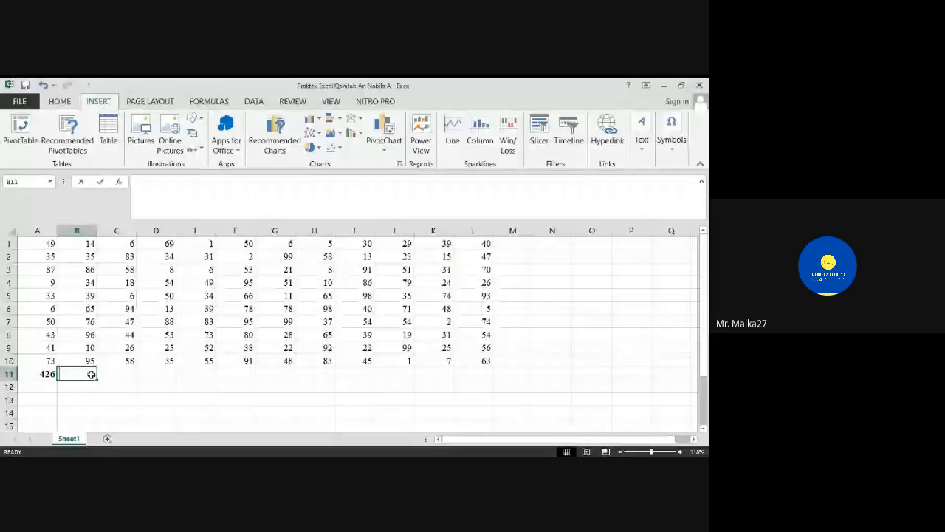
pyautogui.write('=sum')
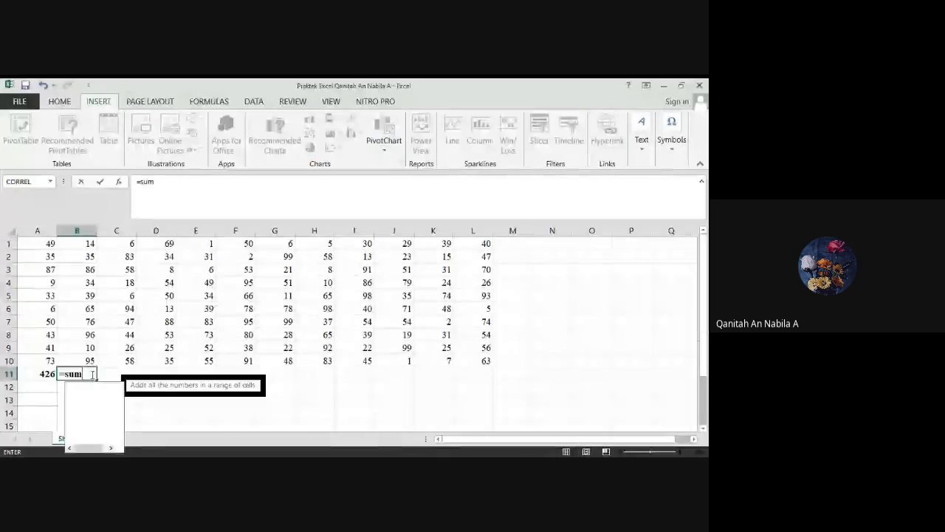
pyautogui.press('BackSpace')
pyautogui.press('BackSpace')
pyautogui.press('BackSpace')
pyautogui.press('BackSpace')
# Clear cell A11 and enter a new SUM formula there for the range A1:A10.
pyautogui.click(38, 374)
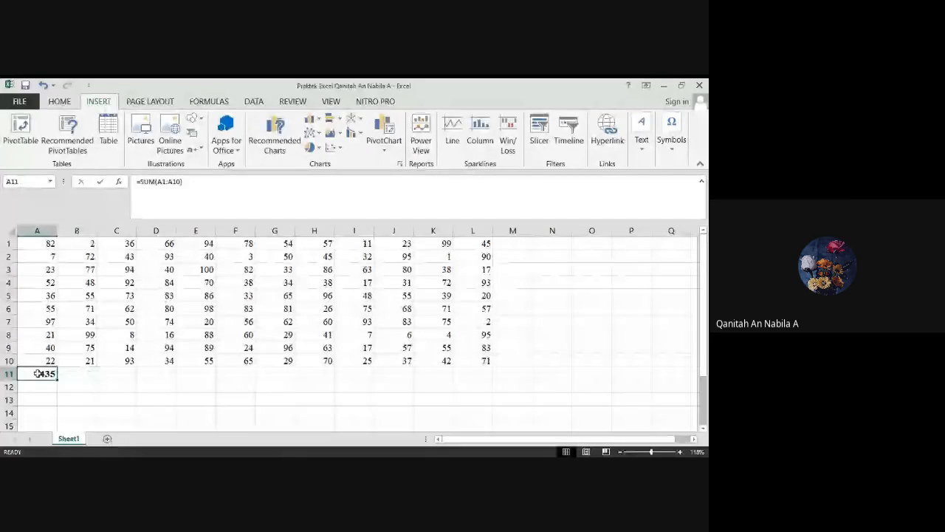
pyautogui.press('Delete')
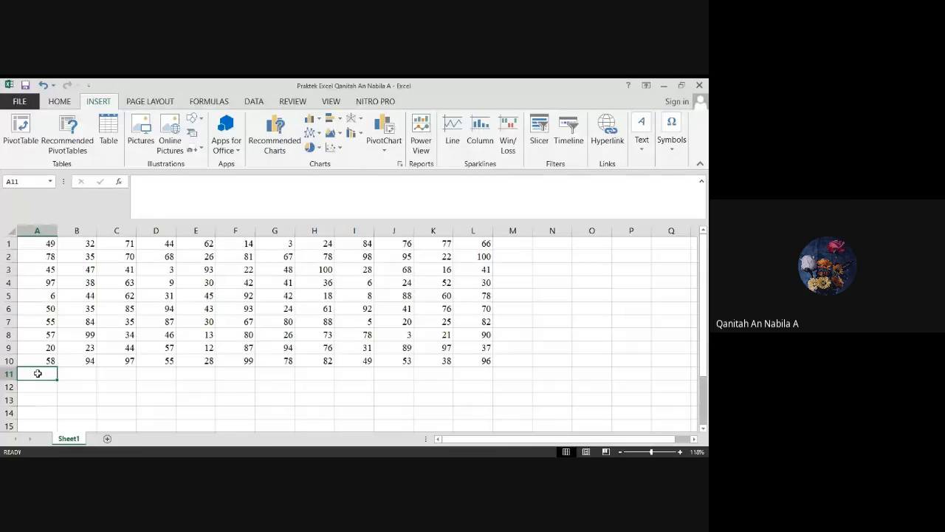
pyautogui.write('=')
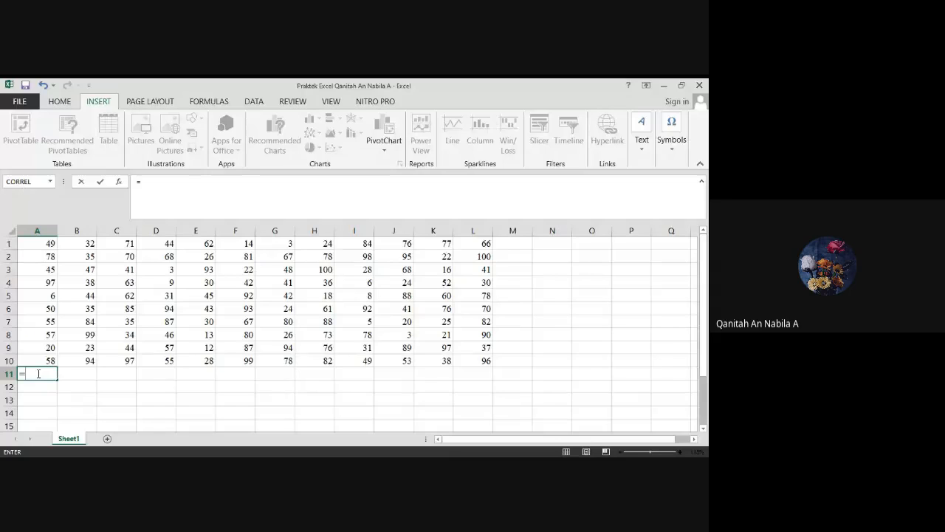
pyautogui.write('sum(')
pyautogui.click(47, 362)
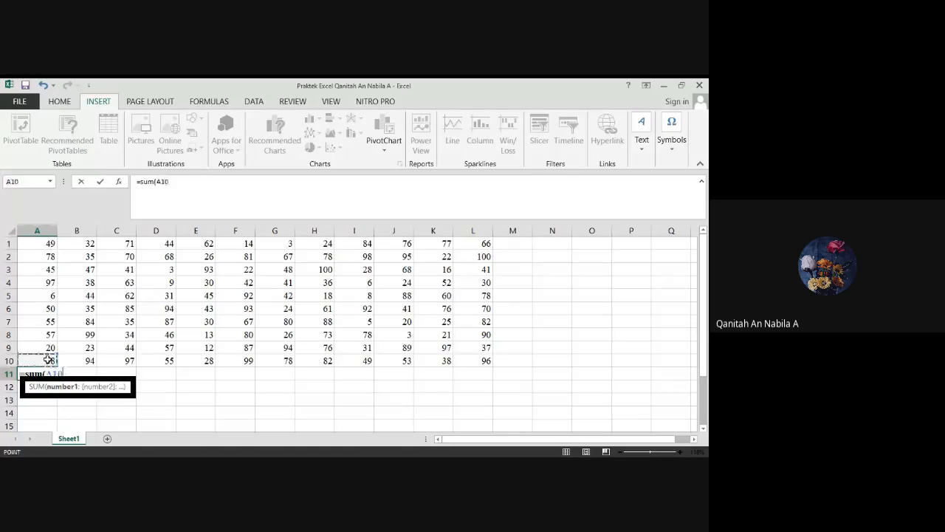
pyautogui.hotkey('ctrl', 'shift', 'Up')
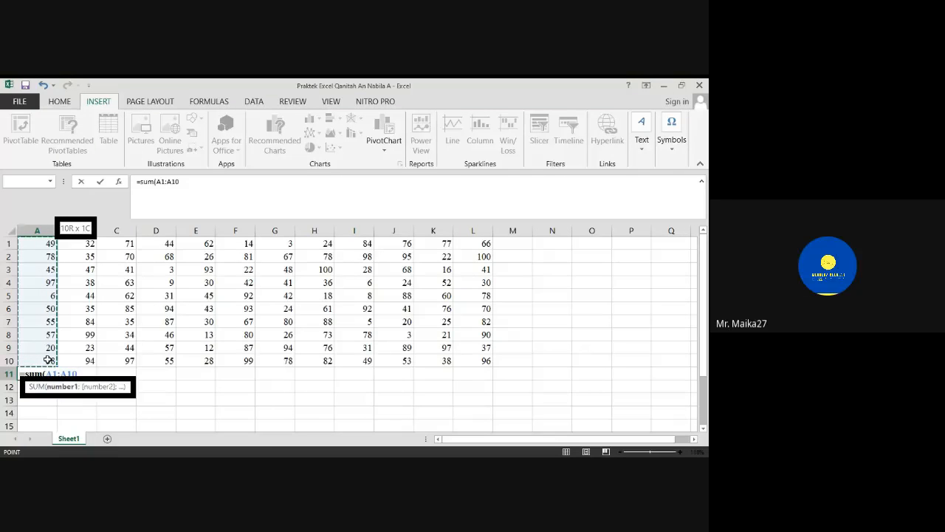
pyautogui.press('Return')
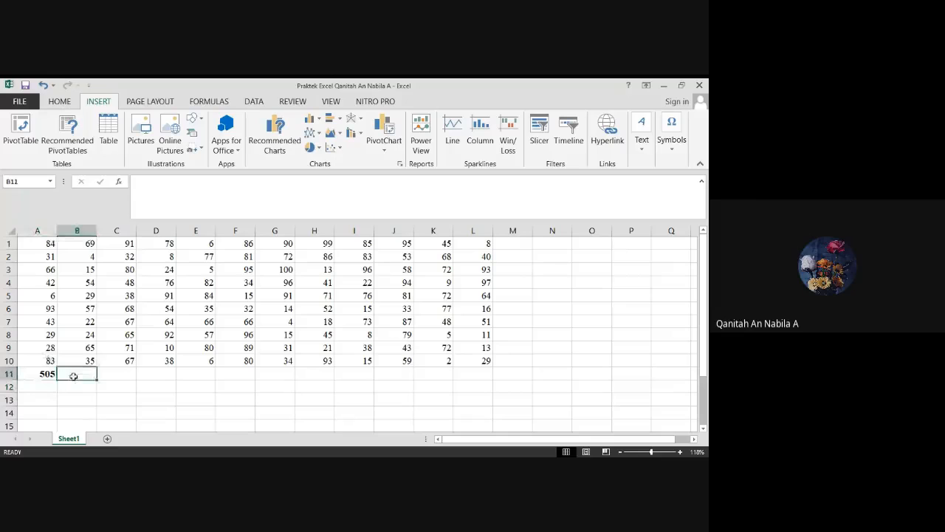
# Start a SUM formula in cell B11, referencing the cell directly above it.
pyautogui.click(74, 375)
pyautogui.write('=s')
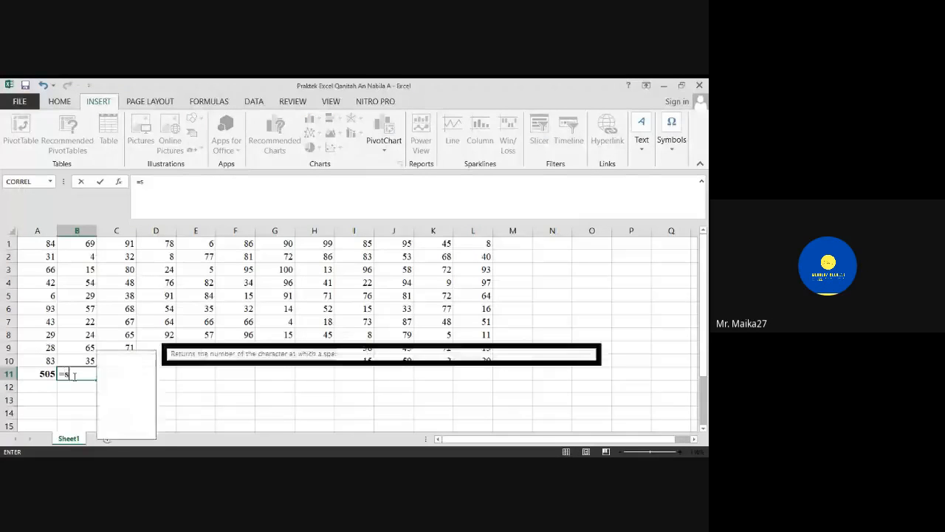
pyautogui.write('um(')
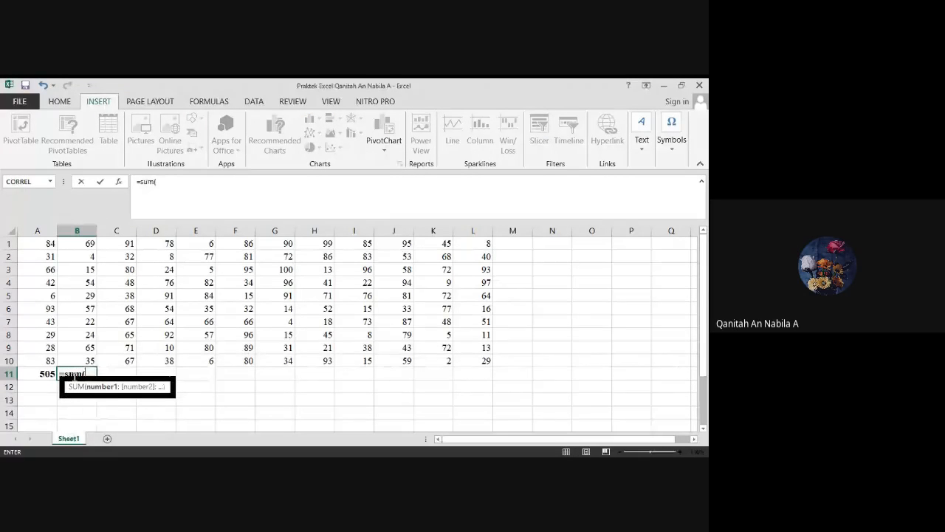
pyautogui.press('Up')
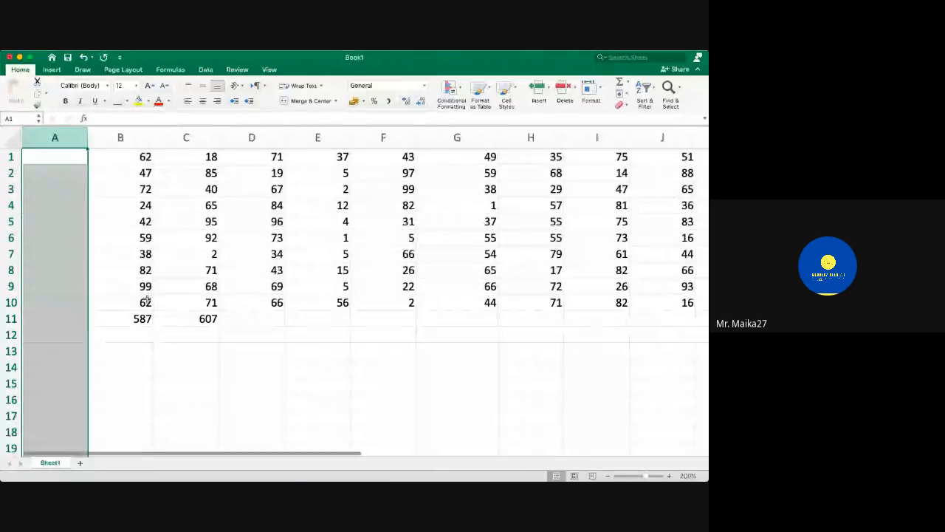
# Label the total row "SUM" in cell A11 and the row beneath it "Average" in A12.
pyautogui.click(160, 336)
pyautogui.click(54, 330)
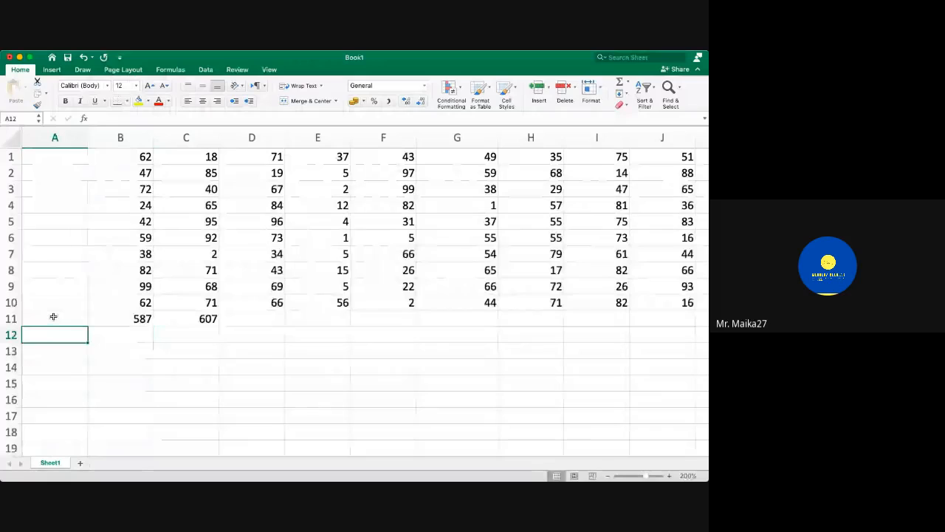
pyautogui.click(53, 317)
pyautogui.write('SUM')
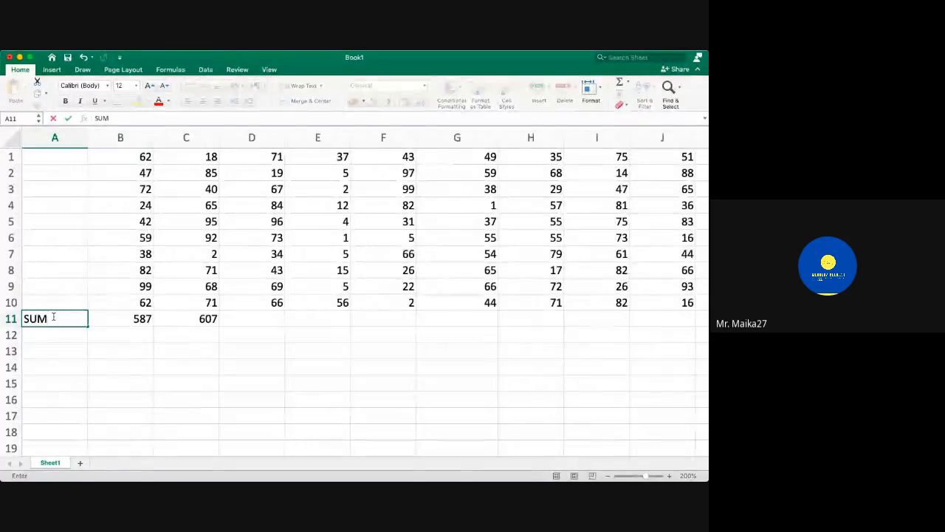
pyautogui.press('Return')
pyautogui.write('Average')
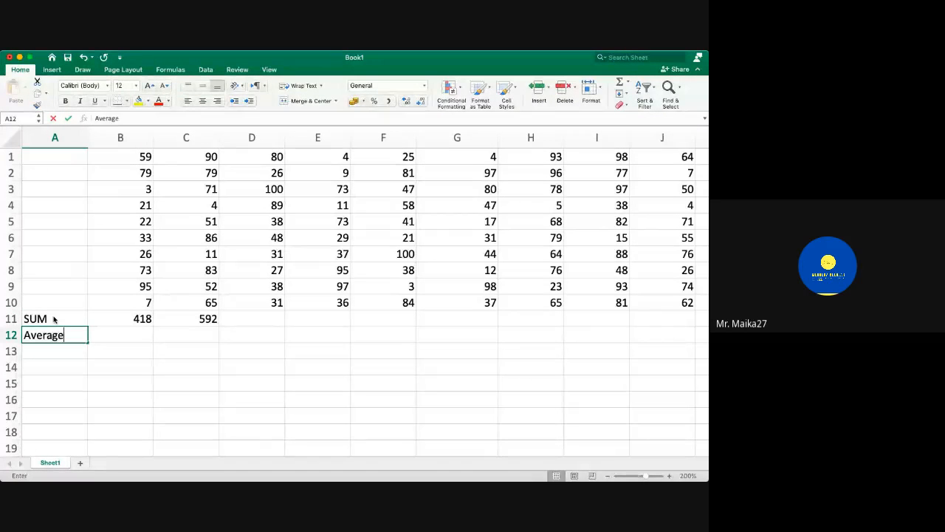
pyautogui.press('Tab')
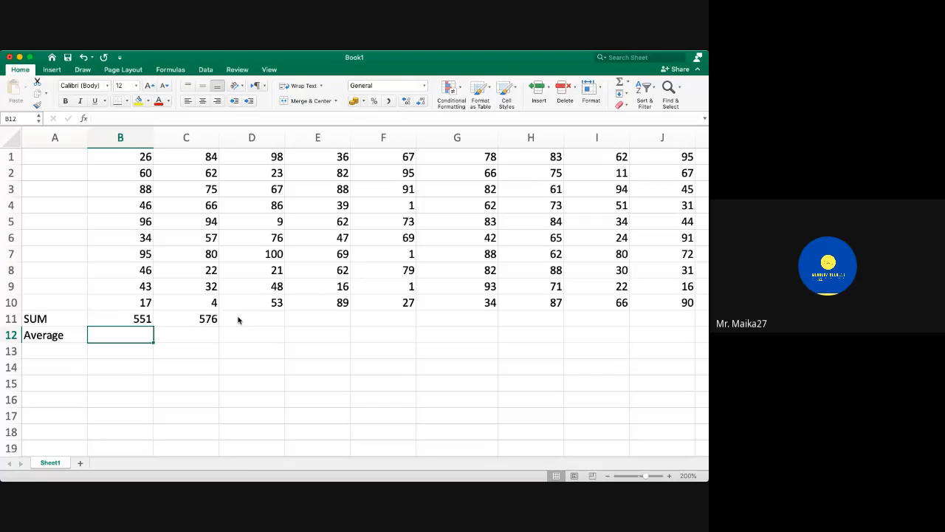
# Copy the SUM formula in cell C11.
pyautogui.press('Up')
pyautogui.press('Right')
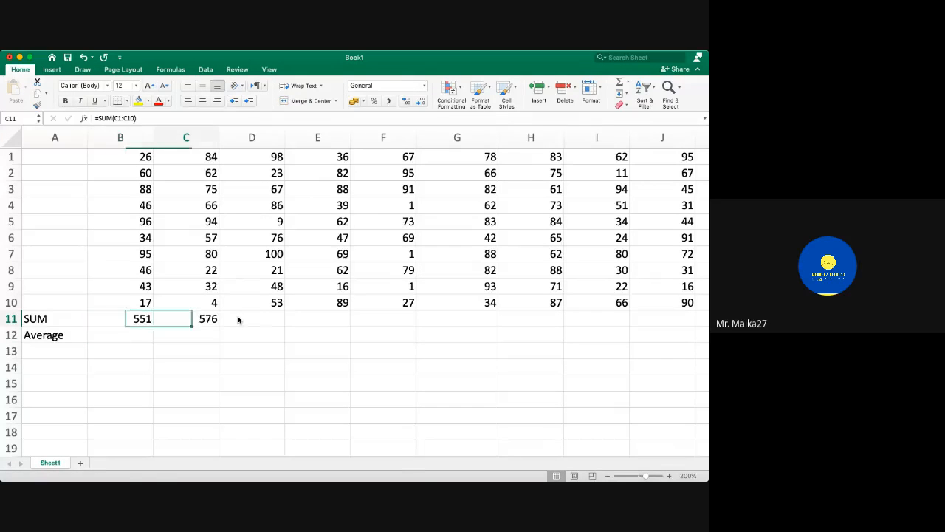
pyautogui.press('Right')
pyautogui.press('Left')
pyautogui.press('cmd+c')
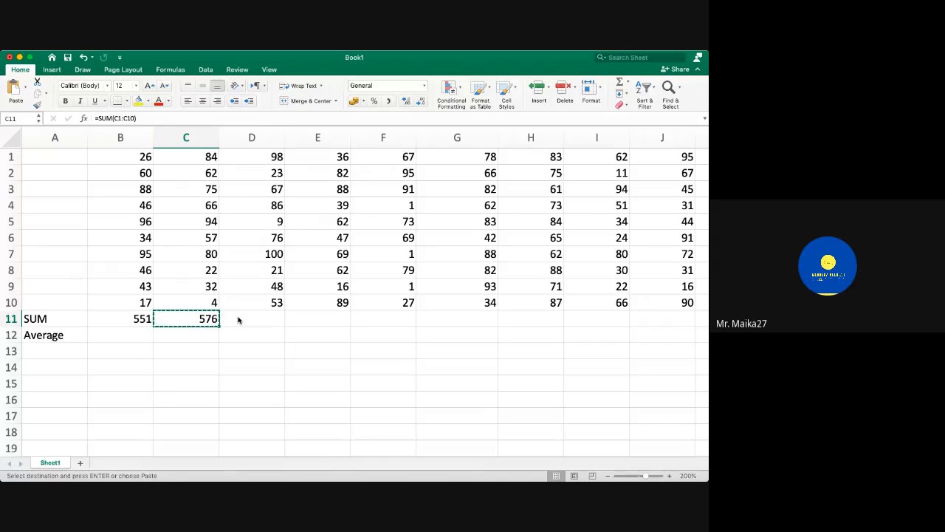
# Look across the columns of random numbers through column K and the empty cells of the total row.
pyautogui.hscroll(2, 238, 319)
pyautogui.hscroll(-2, 238, 319)
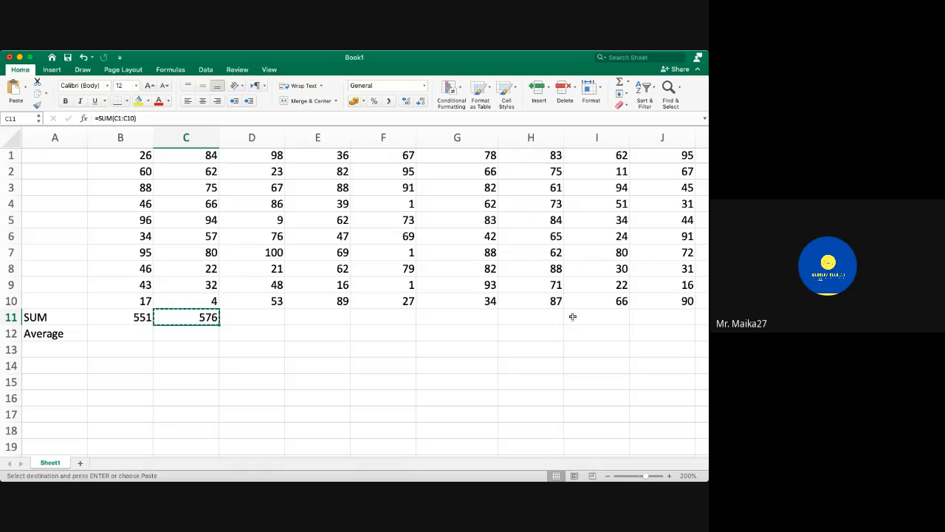
pyautogui.scroll(1, 572, 316)
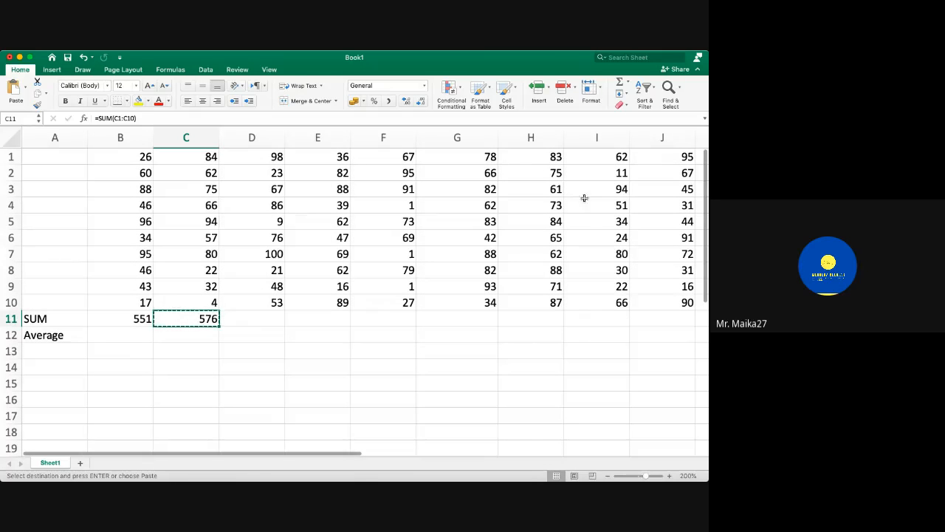
pyautogui.hscroll(5, 584, 230)
pyautogui.hscroll(-5, 585, 230)
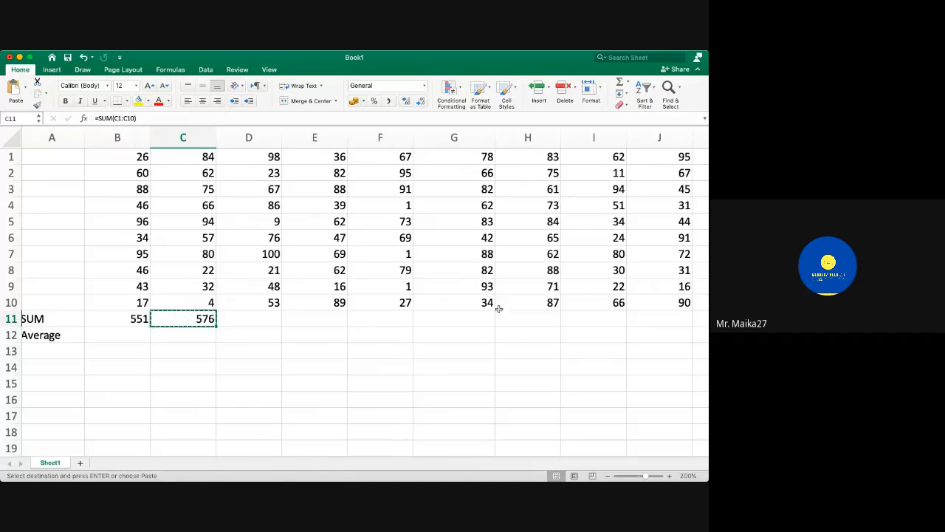
pyautogui.hscroll(5, 656, 293)
pyautogui.hscroll(-3, 656, 293)
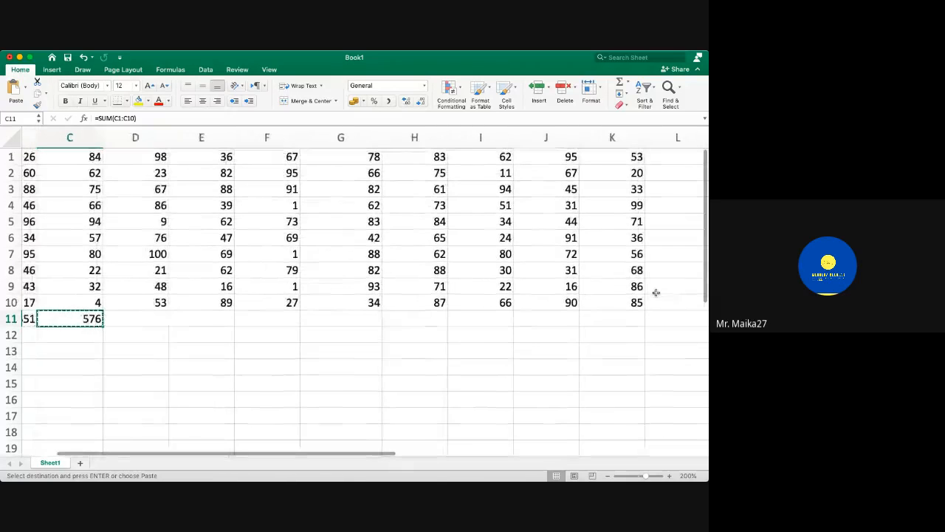
pyautogui.hscroll(-2, 347, 315)
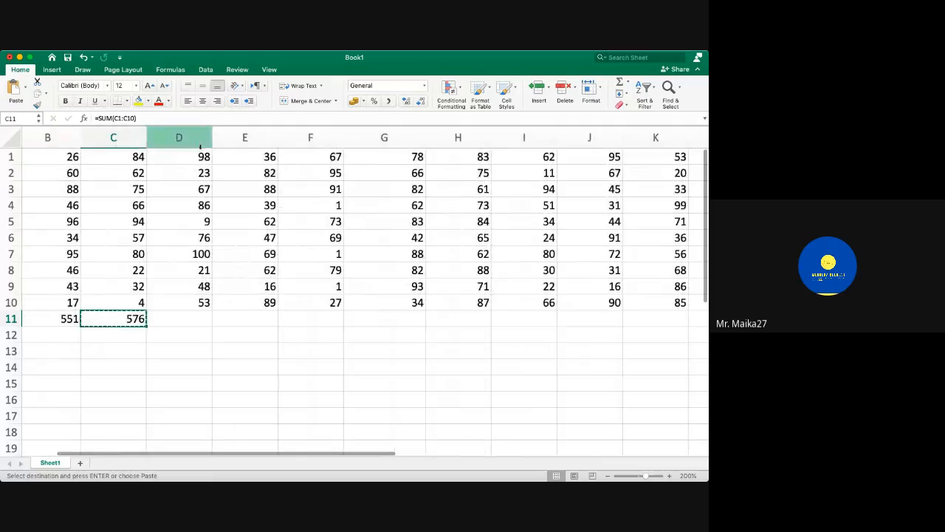
pyautogui.hscroll(2, 399, 195)
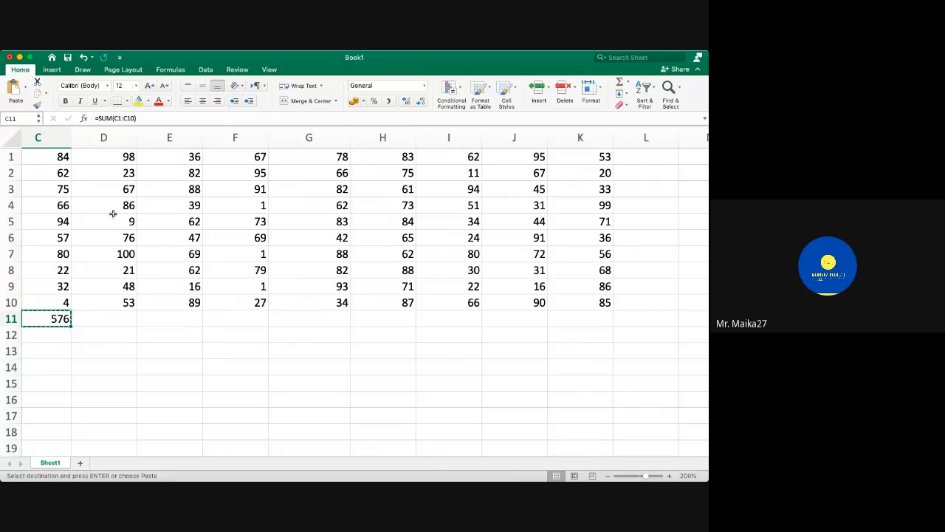
pyautogui.hscroll(-1, 113, 214)
pyautogui.hscroll(-3, 112, 213)
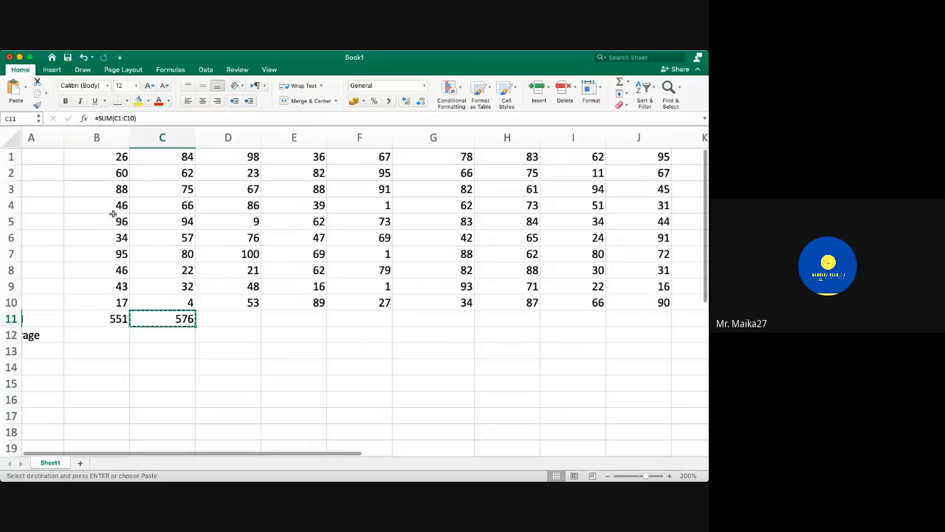
# Paste the copied SUM formula into cell D11.
pyautogui.click(245, 321)
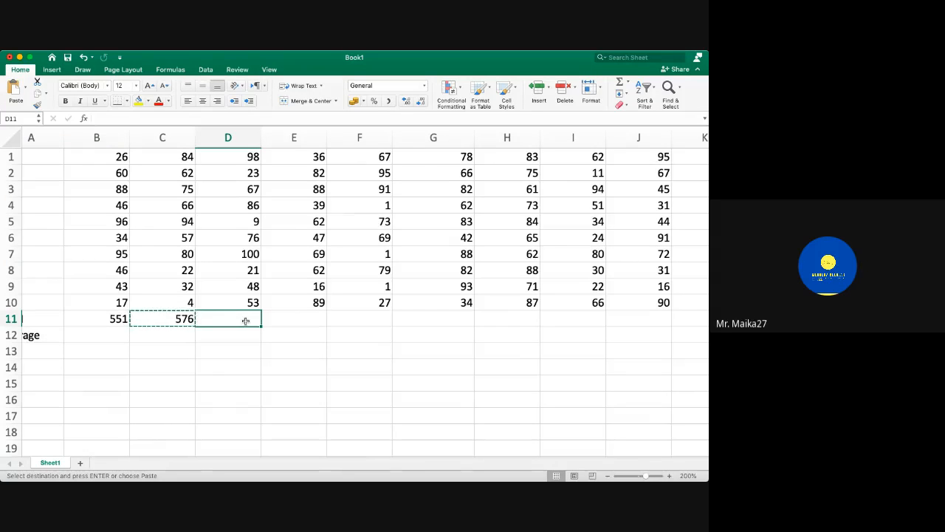
pyautogui.press('Left')
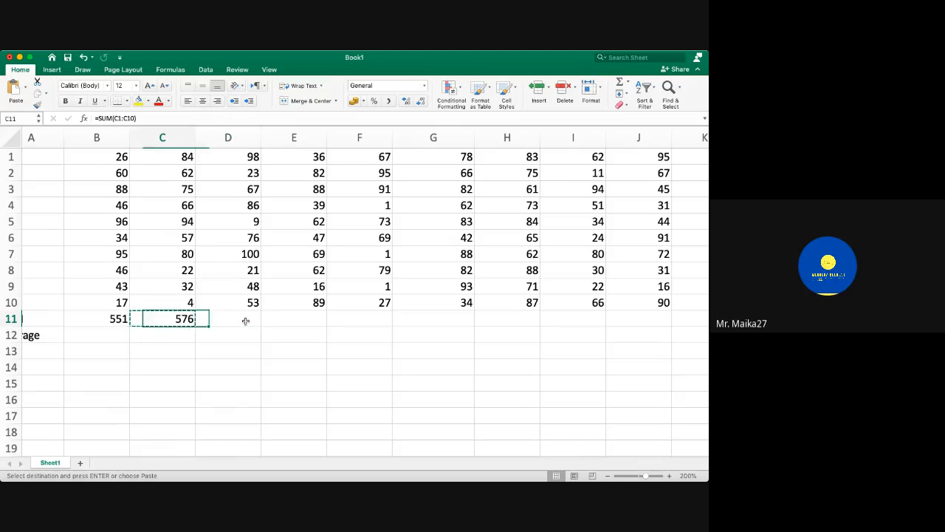
pyautogui.click(246, 323)
pyautogui.press('super+v')
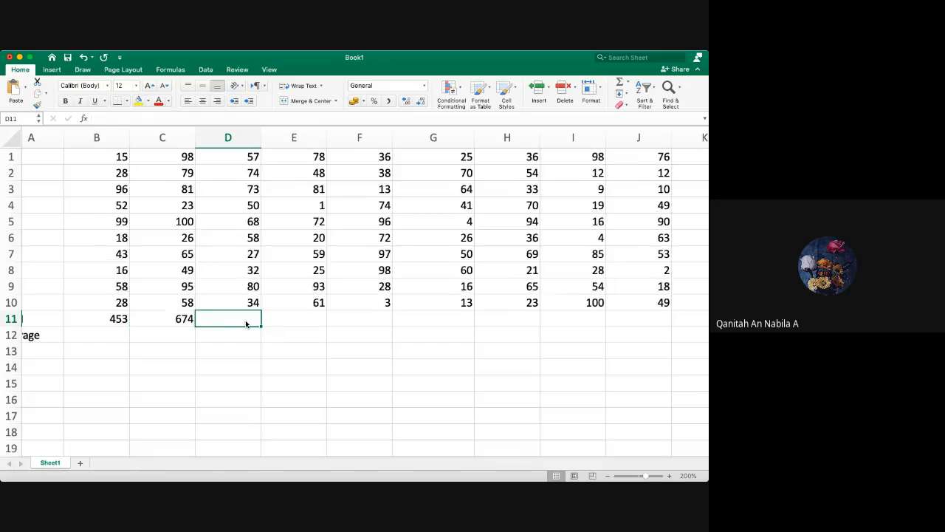
# Clear the totals in cells D11 and C11, keeping the one in B11.
pyautogui.press('Delete')
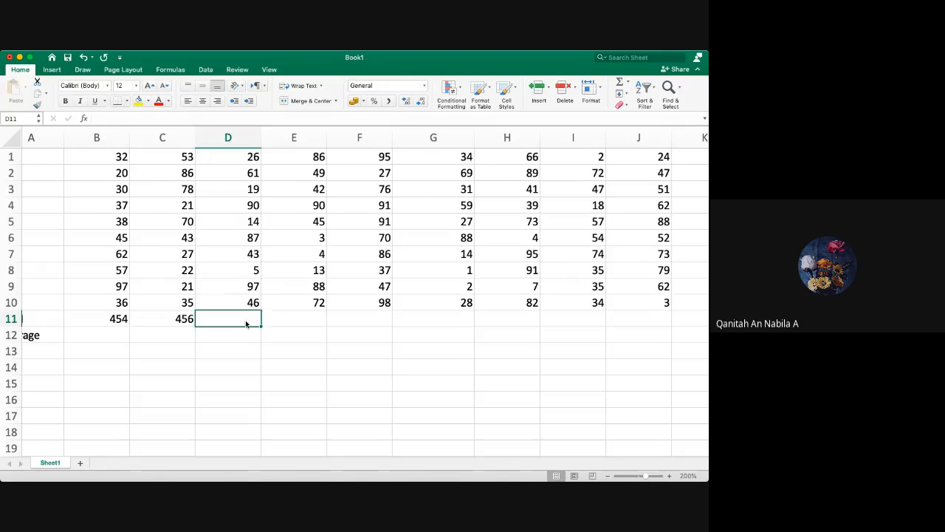
pyautogui.press('Left')
pyautogui.press('Delete')
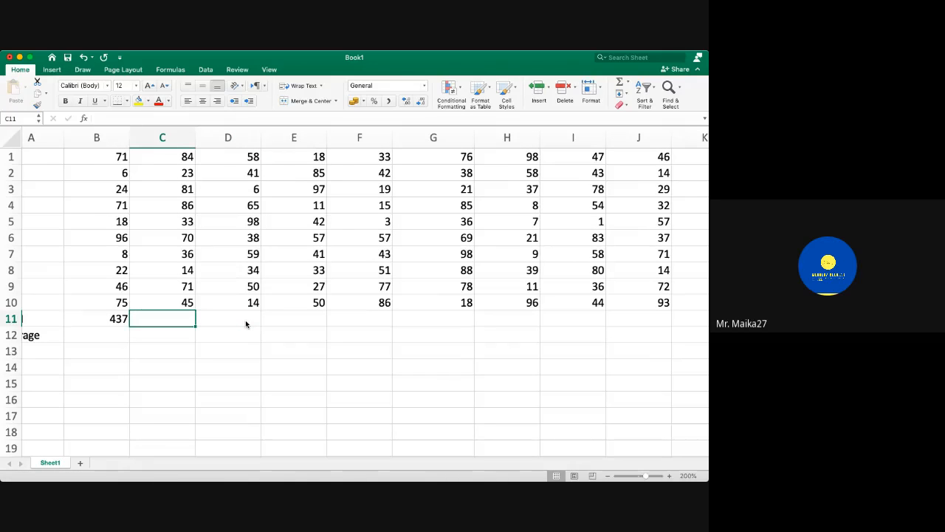
# Extend the random numbers by filling the formulas in K1:K10 across through column GR.
pyautogui.press('Up')
pyautogui.hotkey('ctrl', 'Right')
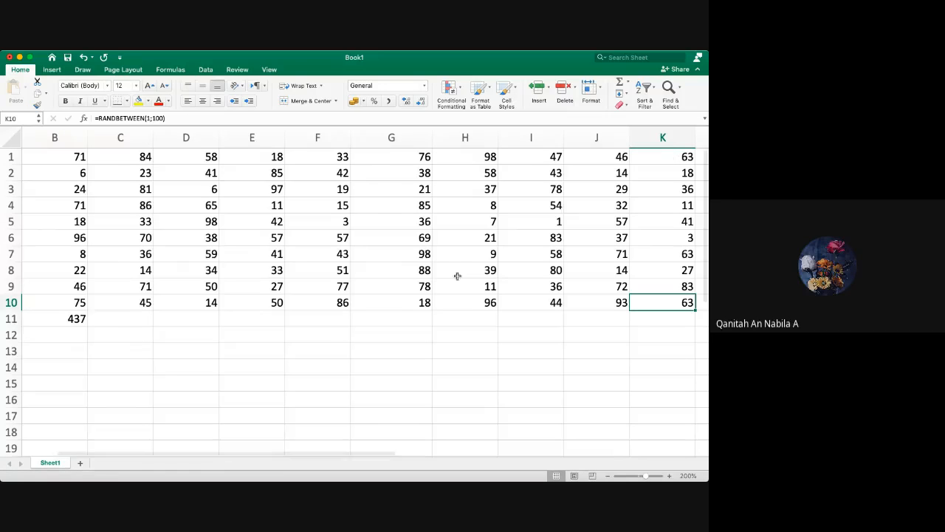
pyautogui.click(677, 156)
pyautogui.press('super+shift+Down')
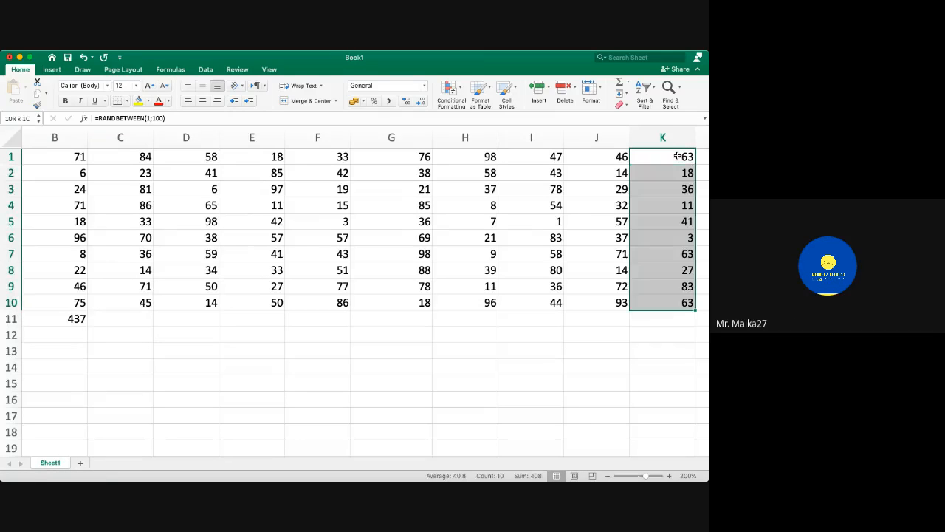
pyautogui.hscroll(3, 617, 333)
pyautogui.hscroll(1, 617, 334)
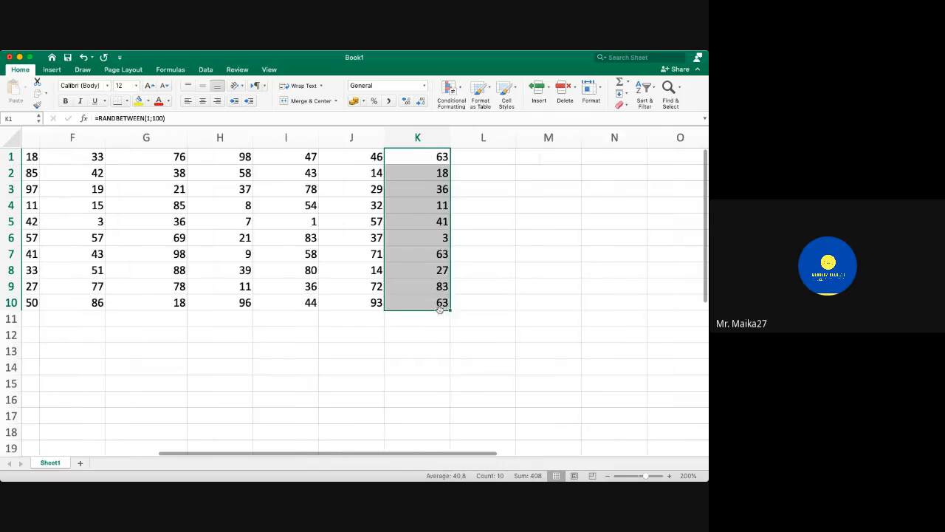
pyautogui.moveTo(450, 310); pyautogui.dragTo(608, 200)
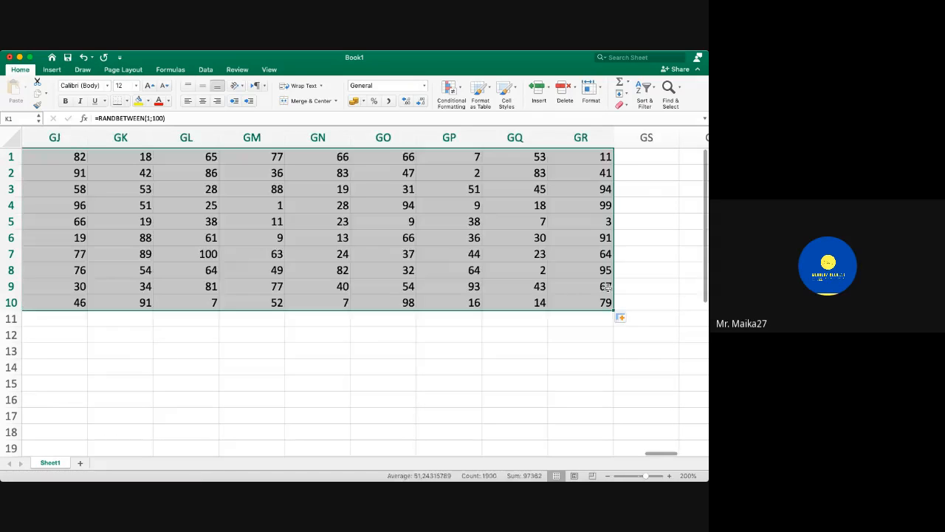
# Select the first row of random numbers from B1 through GR1 to check how many columns it spans.
pyautogui.click(602, 156)
pyautogui.press('Right')
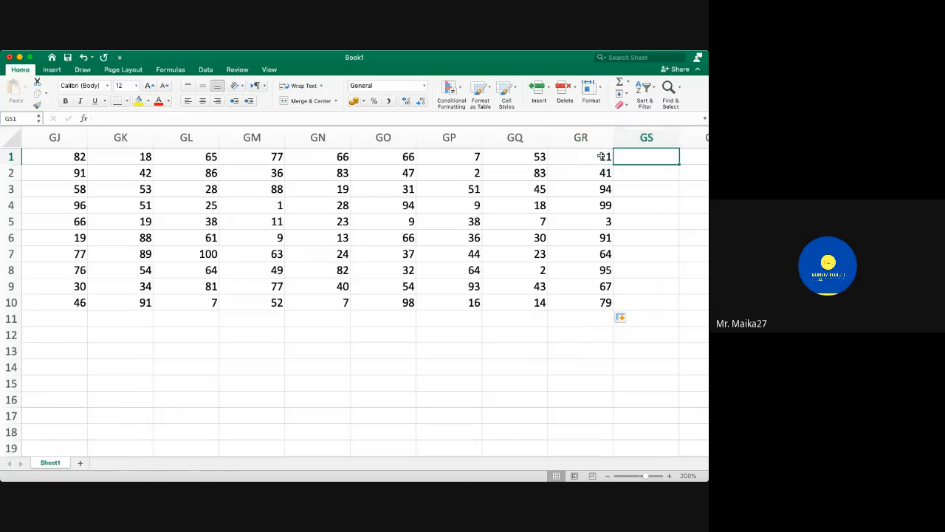
pyautogui.press('Left')
pyautogui.hotkey('ctrl', 'shift', 'Left')
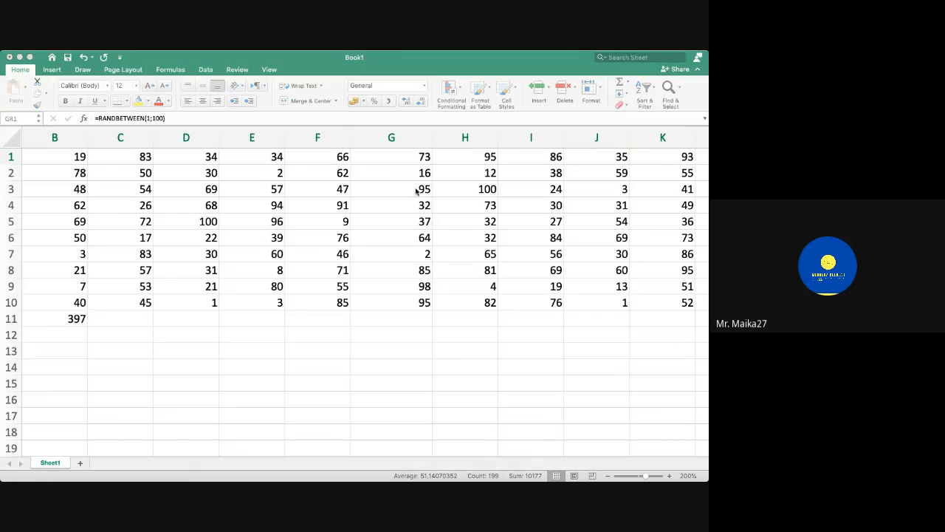
pyautogui.hscroll(-2, 144, 178)
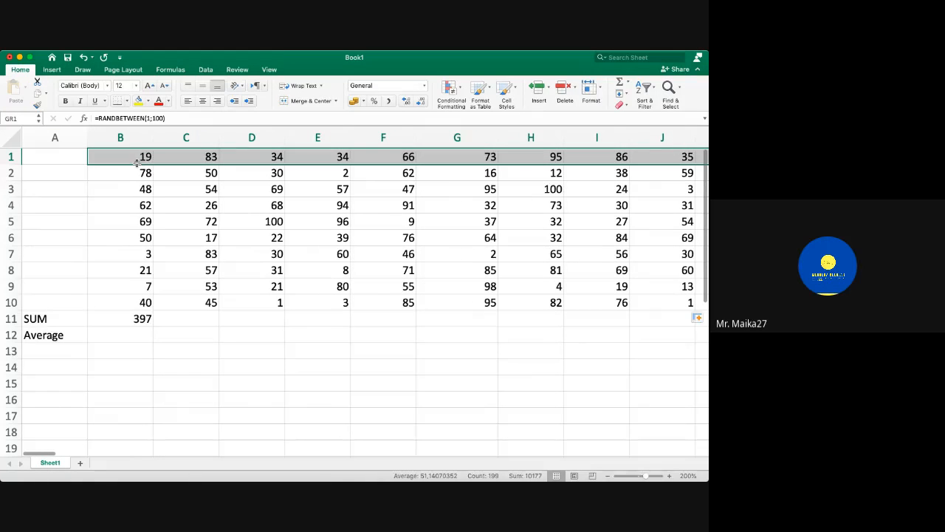
pyautogui.click(138, 157)
pyautogui.hotkey('ctrl', 'shift', 'Right')
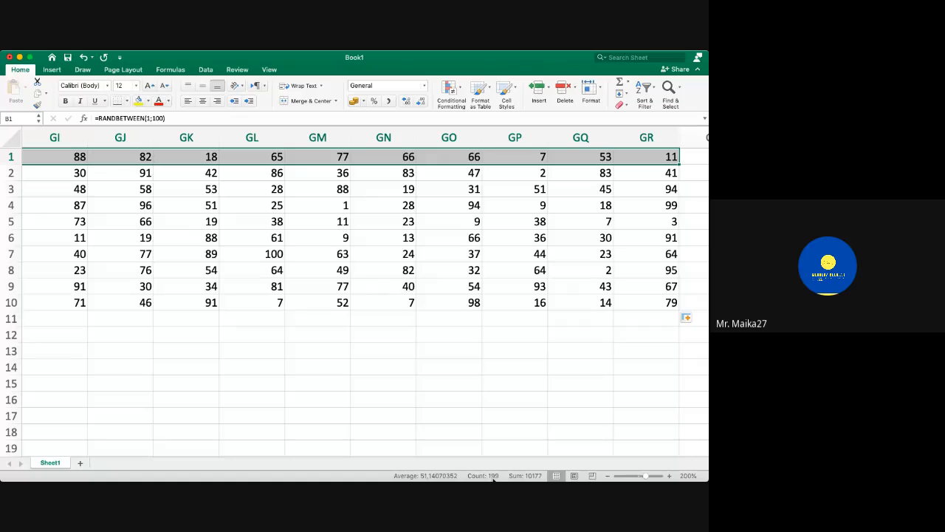
# Copy the SUM formula from B11 into cells C11 through G11, pasting it one cell at a time.
pyautogui.press('Down')
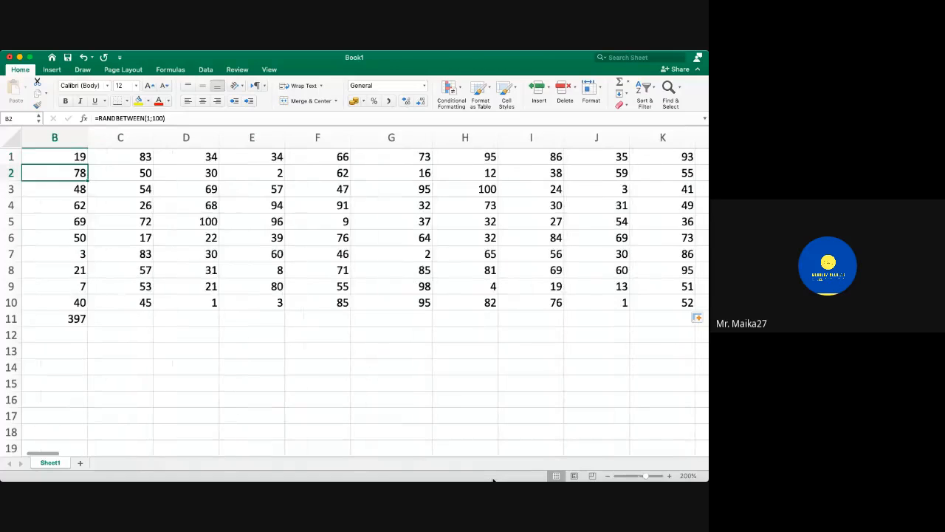
pyautogui.press('Down')
pyautogui.press('Down')
pyautogui.press('Down')
pyautogui.press('Down')
pyautogui.press('Down')
pyautogui.press('Down')
pyautogui.press('Down')
pyautogui.press('Down')
pyautogui.press('Down')
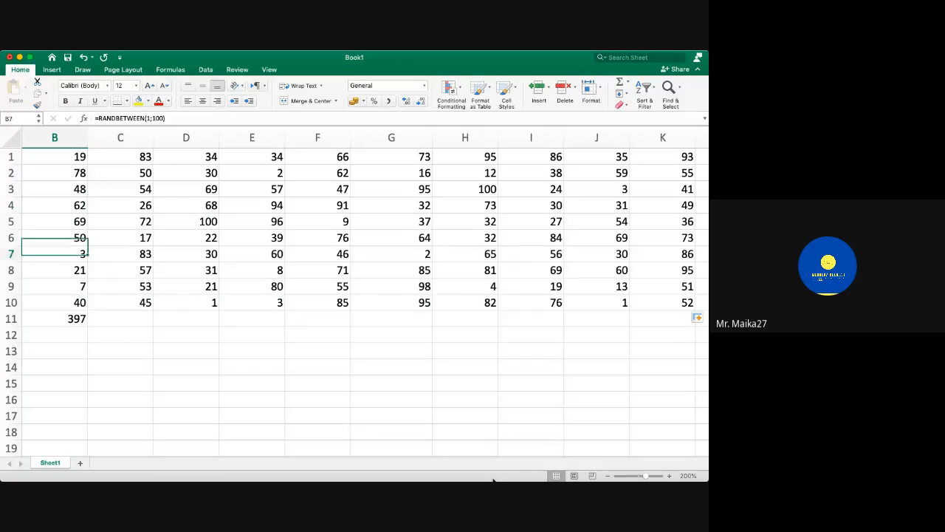
pyautogui.press('Left')
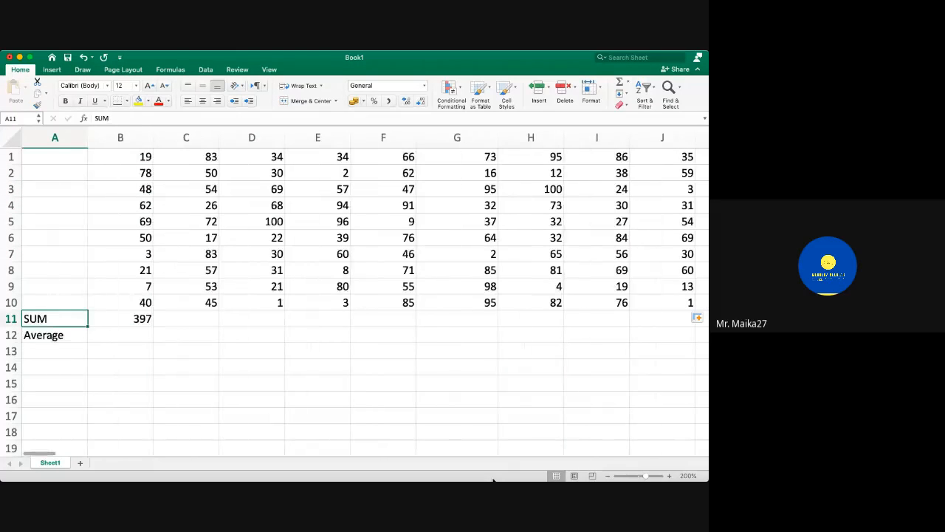
pyautogui.press('Right')
pyautogui.press('super+c')
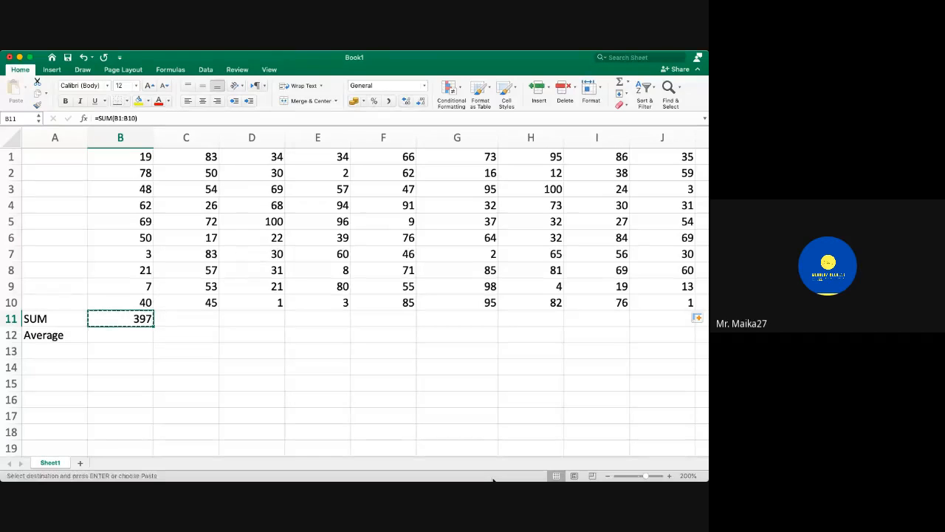
pyautogui.press('Right')
pyautogui.press('super+v')
pyautogui.press('Right')
pyautogui.press('super+v')
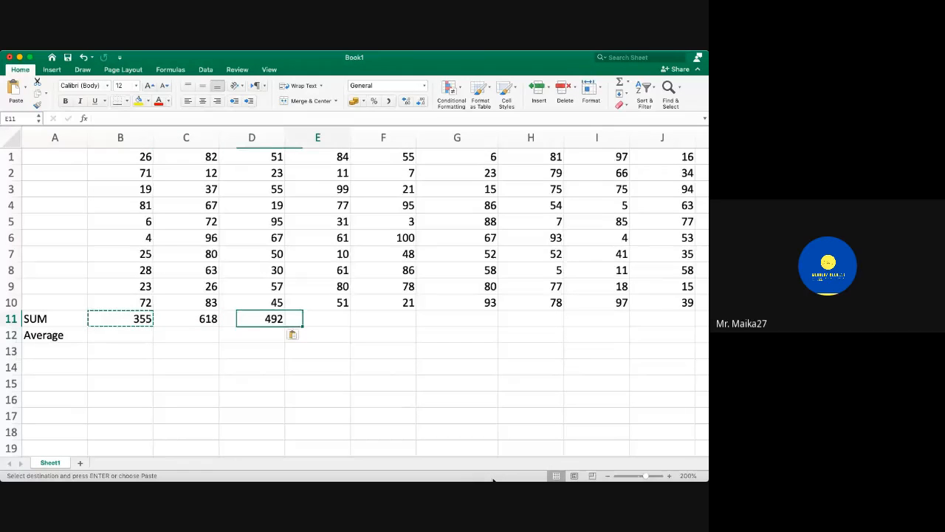
pyautogui.press('Right')
pyautogui.press('super+v')
pyautogui.press('Right')
pyautogui.press('super+v')
pyautogui.press('Right')
pyautogui.press('super+v')
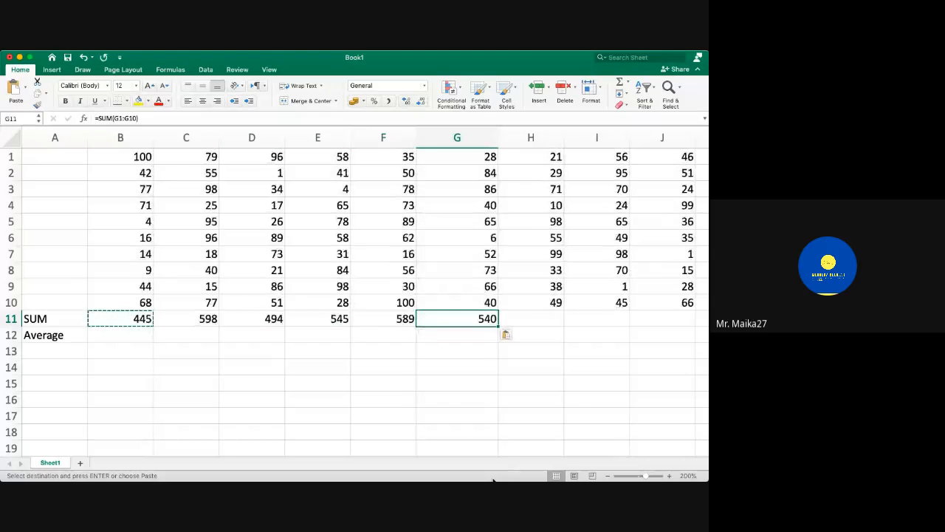
# Clear the pasted totals from cells C11 through G11.
pyautogui.hotkey('shift', 'Home')
pyautogui.hotkey('shift', 'Right')
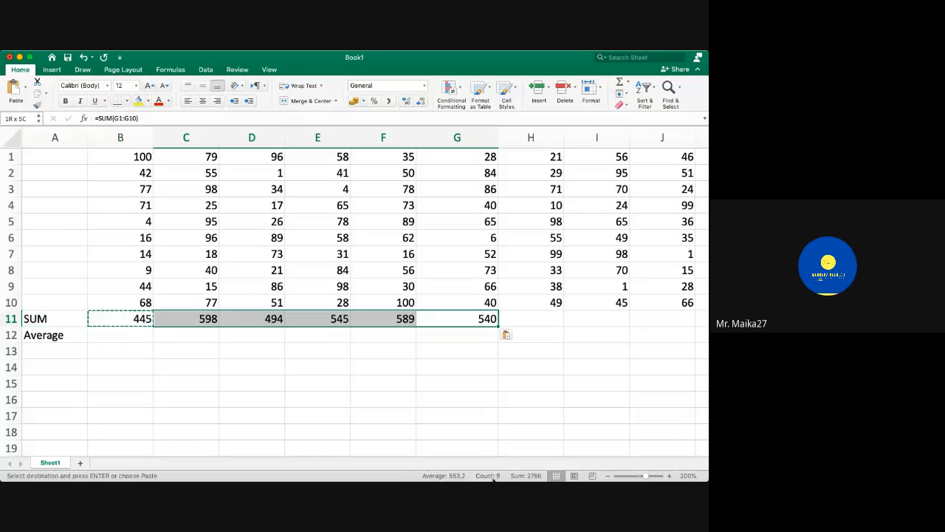
pyautogui.hotkey('shift', 'Right')
pyautogui.press('Delete')
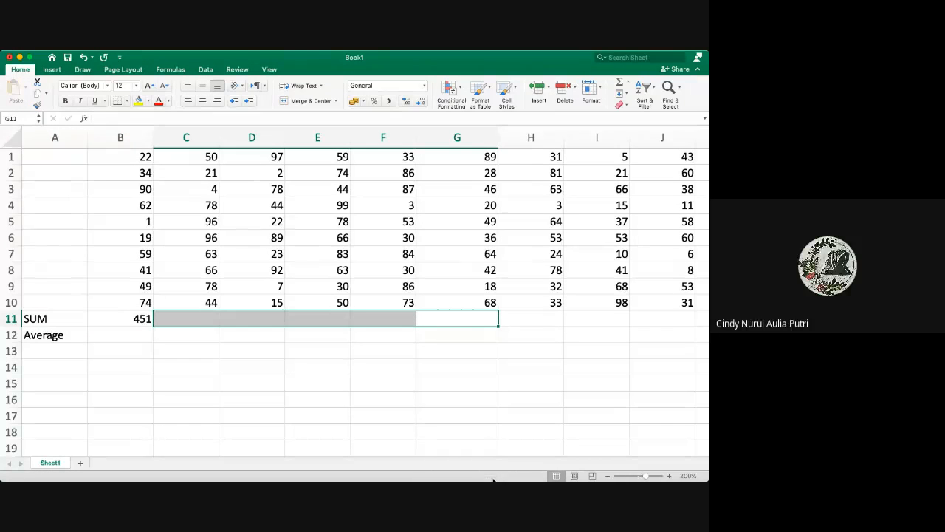
# Copy the SUM formula in B11 and paste it across the whole total row, from B11 through GR11.
pyautogui.press('Left')
pyautogui.press('Left')
pyautogui.press('Left')
pyautogui.press('Left')
pyautogui.press('Left')
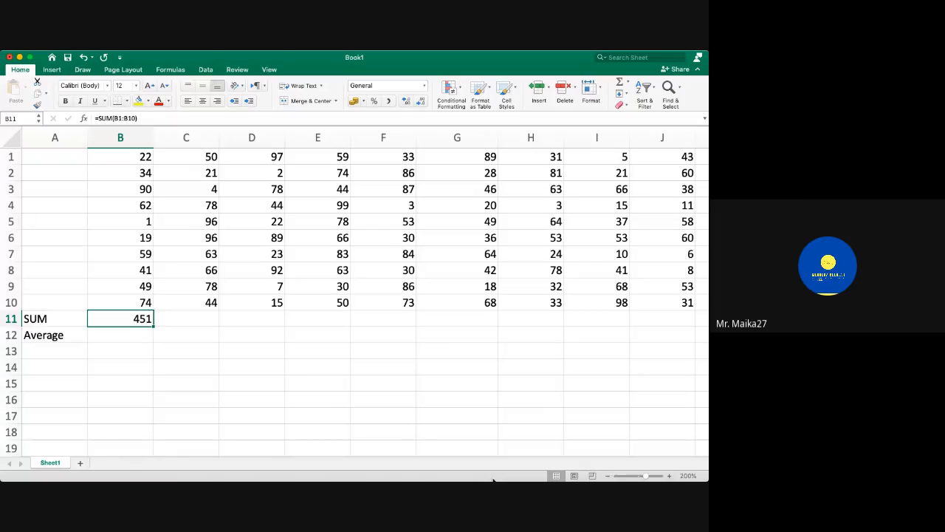
pyautogui.press('super+c')
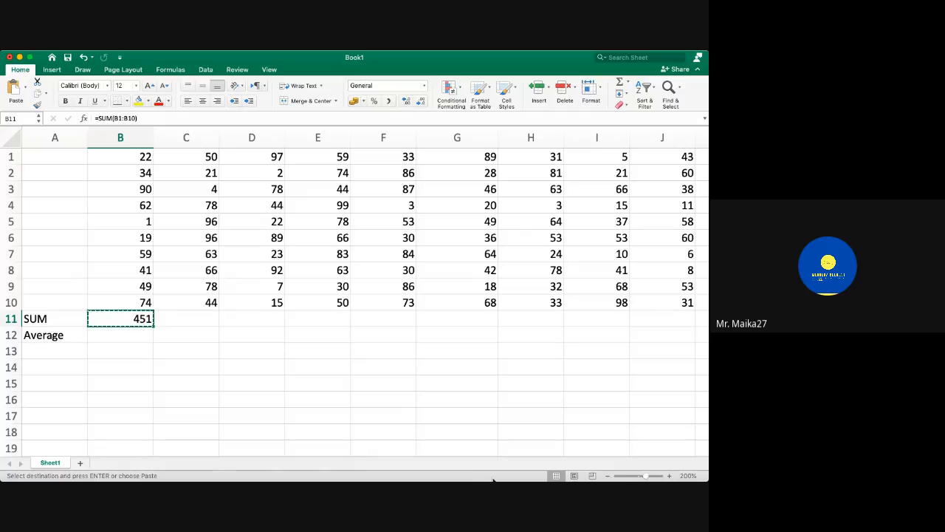
pyautogui.press('Up')
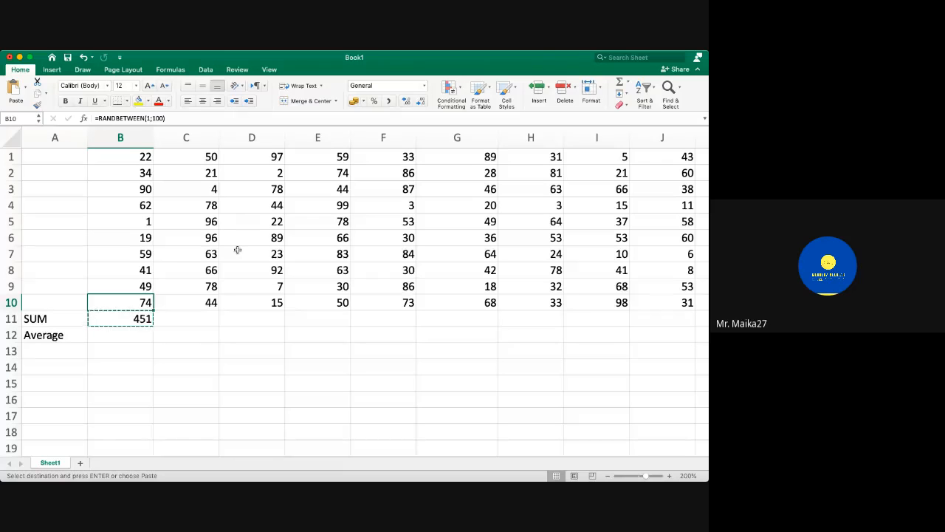
pyautogui.press('Escape')
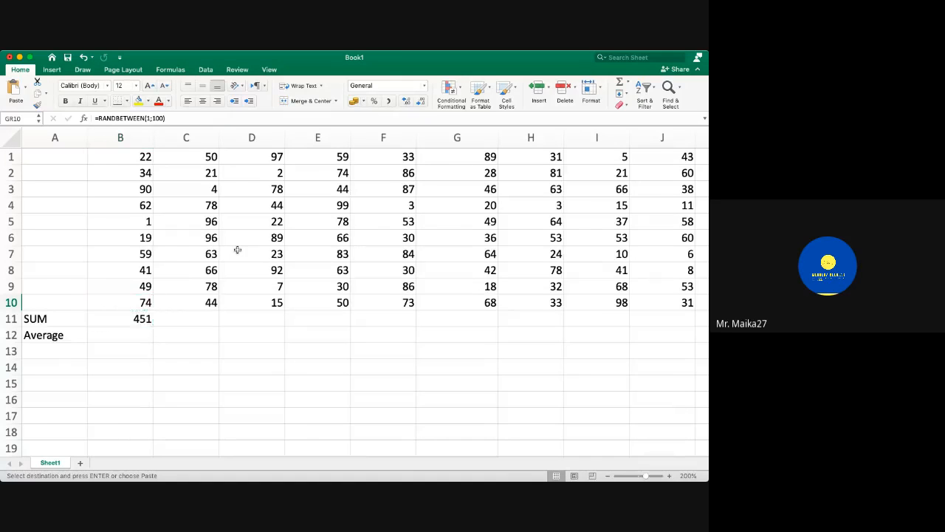
pyautogui.hotkey('ctrl', 'Right')
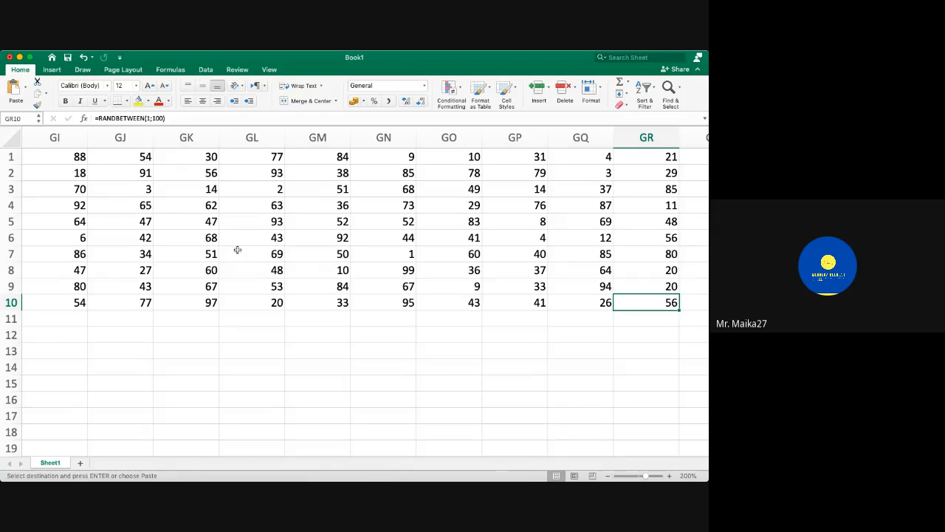
pyautogui.press('Down')
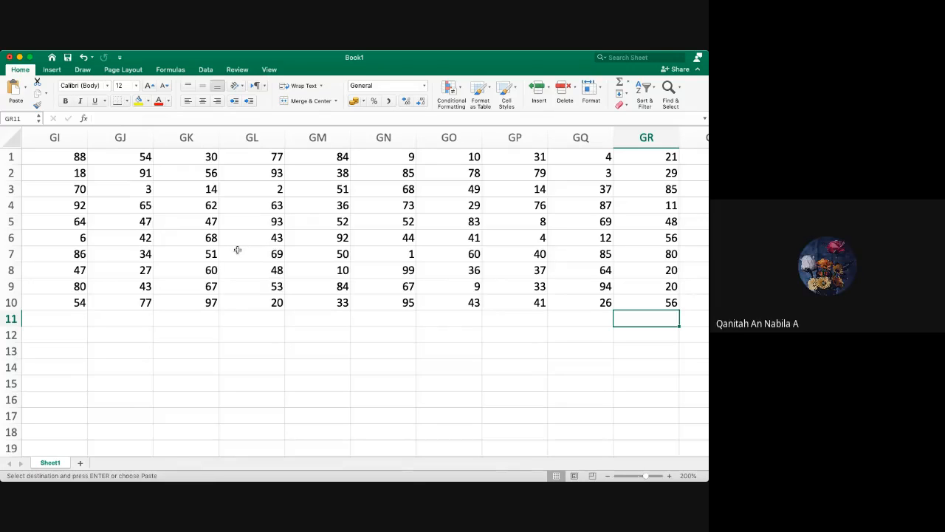
pyautogui.hotkey('shift', 'space')
pyautogui.hscroll(-20, 237, 249)
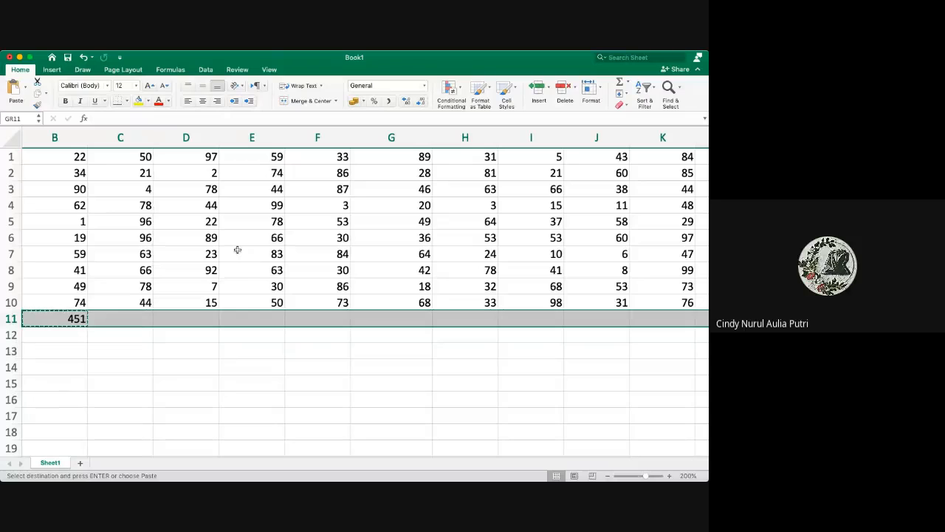
pyautogui.hscroll(-3, 79, 364)
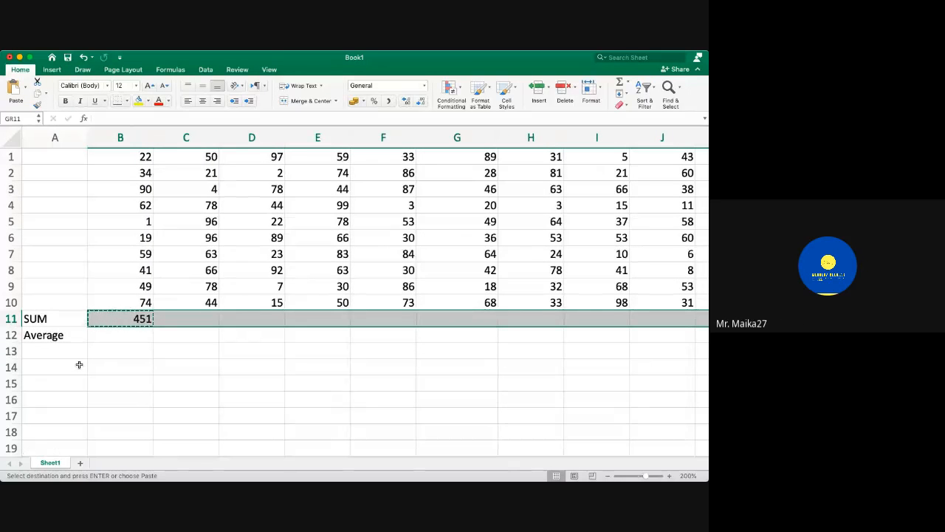
pyautogui.press('super+v')
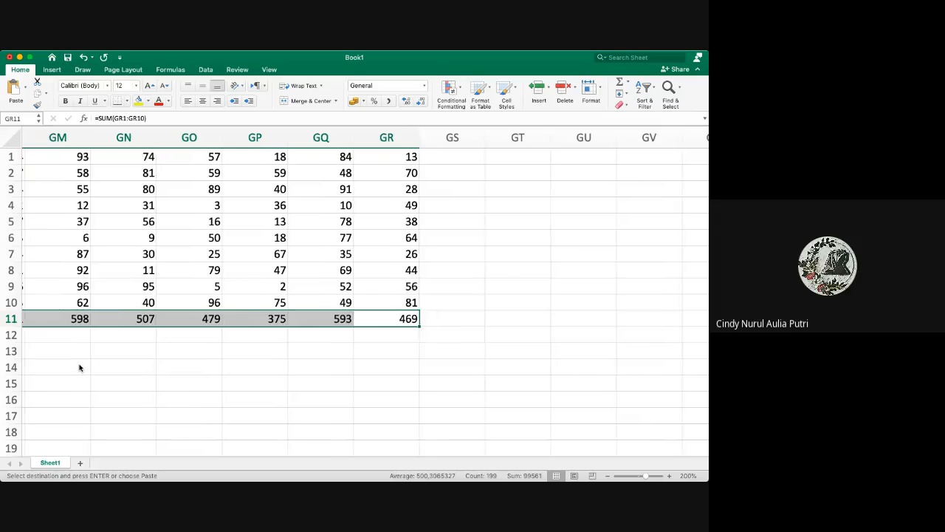
# Look over the totals along row 11 and select the number block B1:GR10 to check how many cells it holds.
pyautogui.hscroll(-20, 79, 367)
pyautogui.hscroll(18, 79, 367)
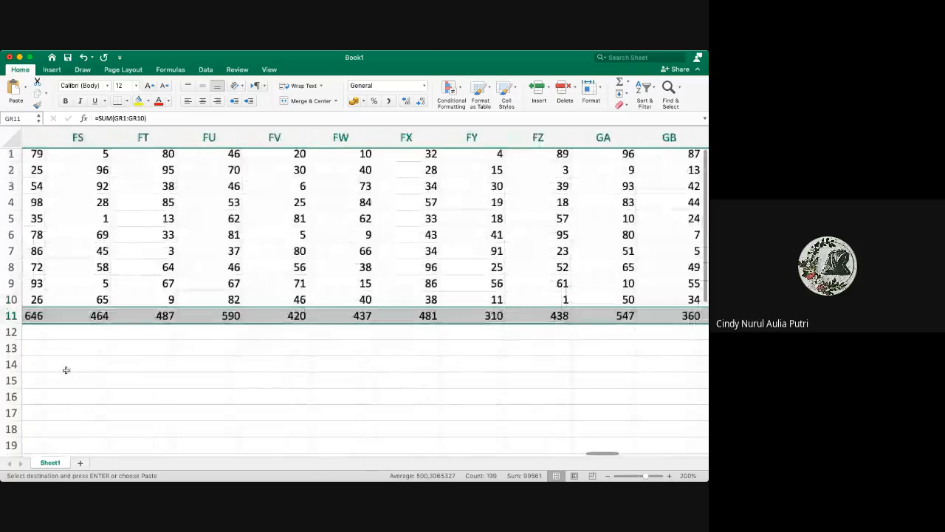
pyautogui.hscroll(-2, 66, 369)
pyautogui.hscroll(-3, 65, 369)
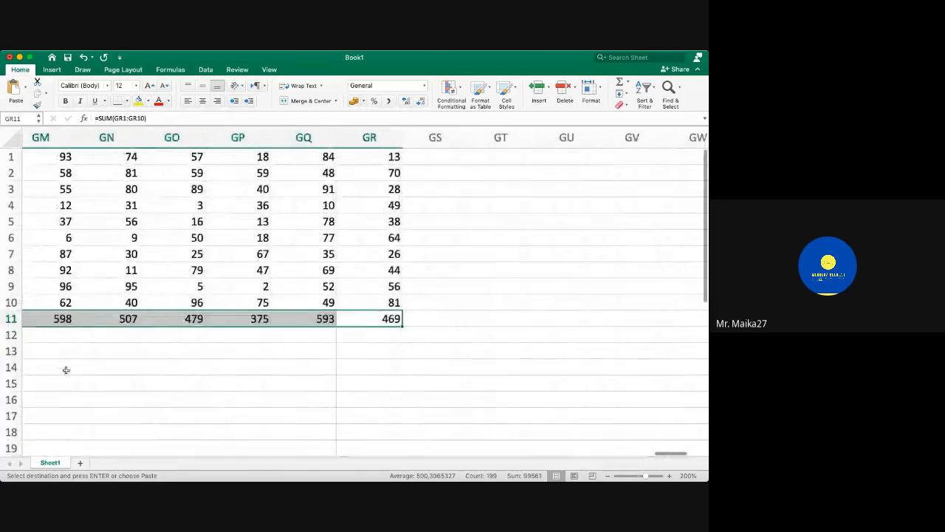
pyautogui.press('Up')
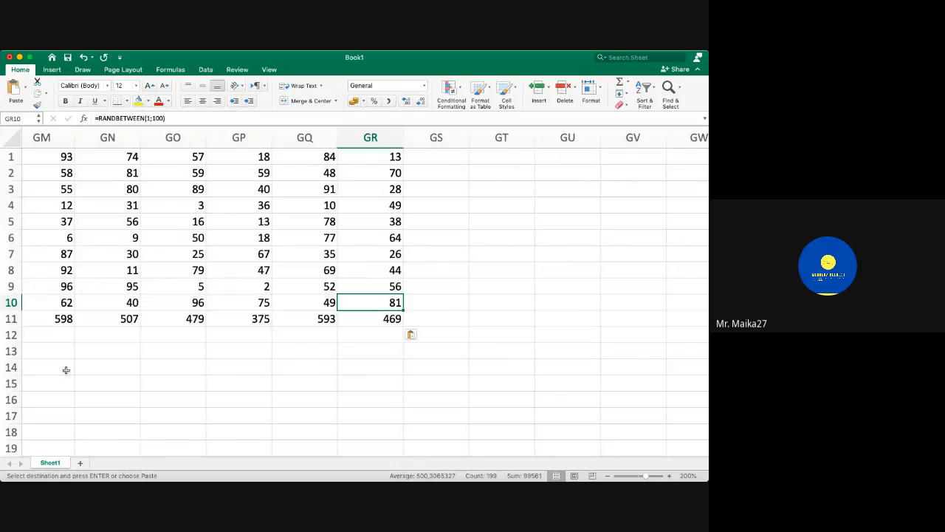
pyautogui.press('super+shift+Left')
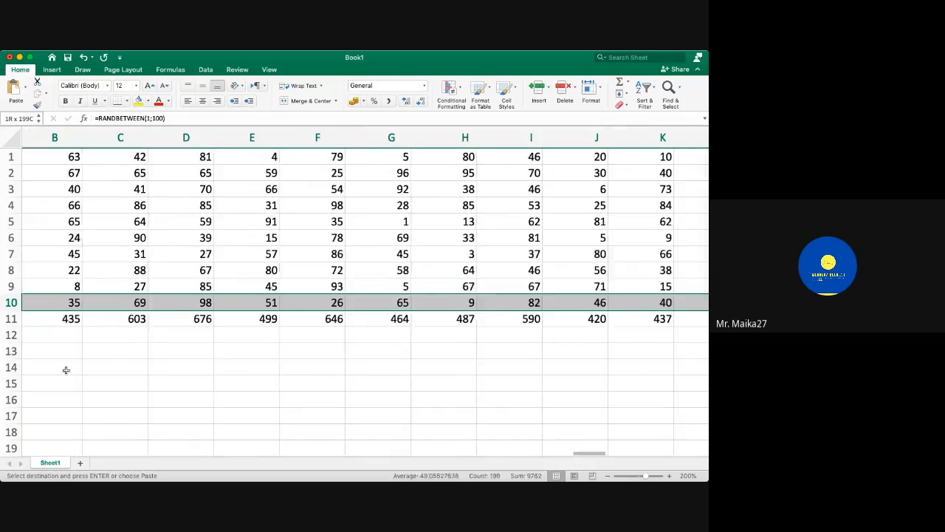
pyautogui.press('super+shift+Up')
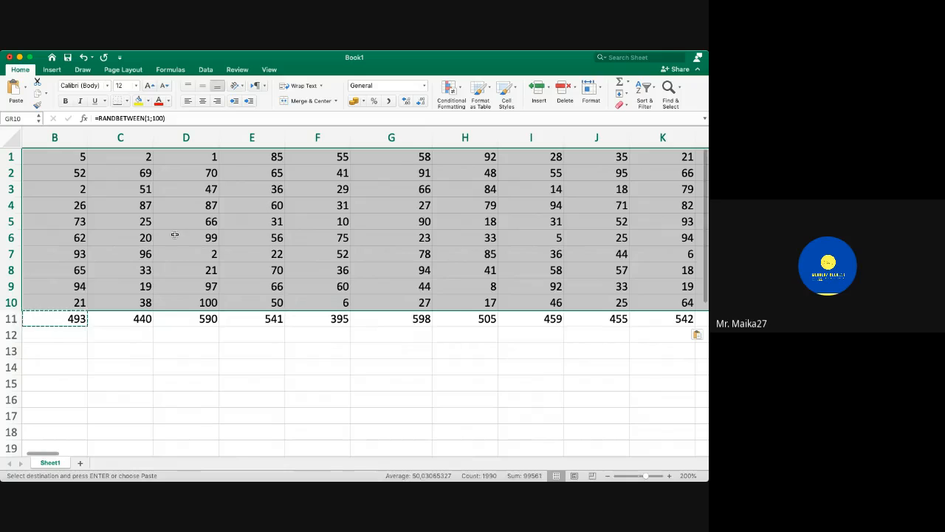
pyautogui.hscroll(-2, 175, 235)
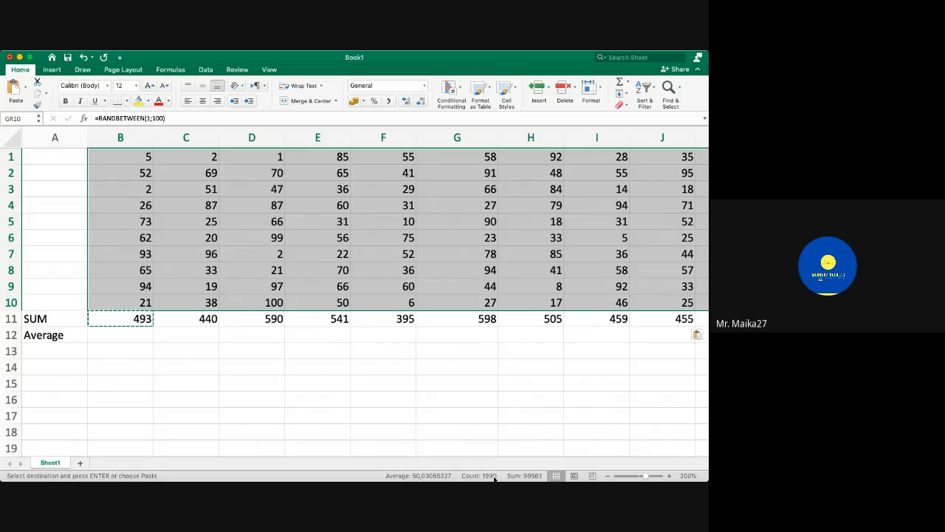
# Enter the formula =RANDBETWEEN(1;1000) in cell B14.
pyautogui.click(124, 363)
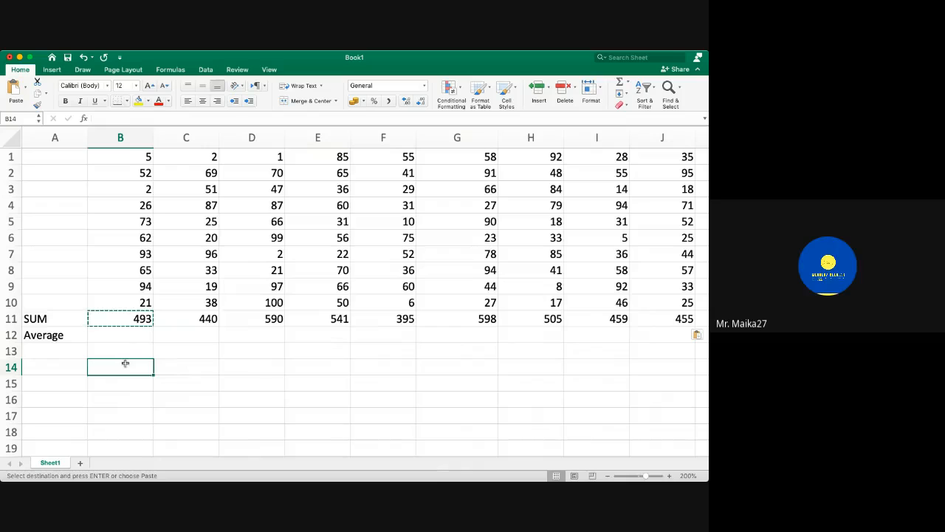
pyautogui.write('=')
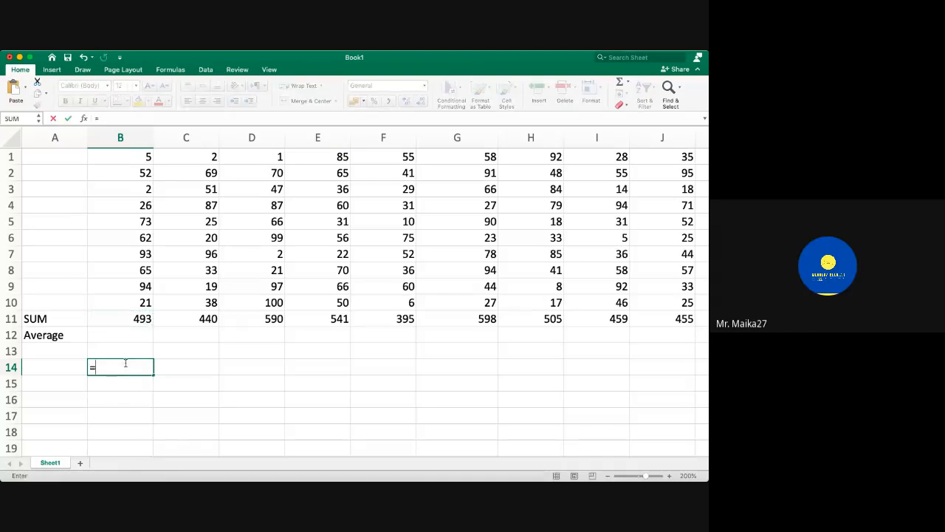
pyautogui.write('rand')
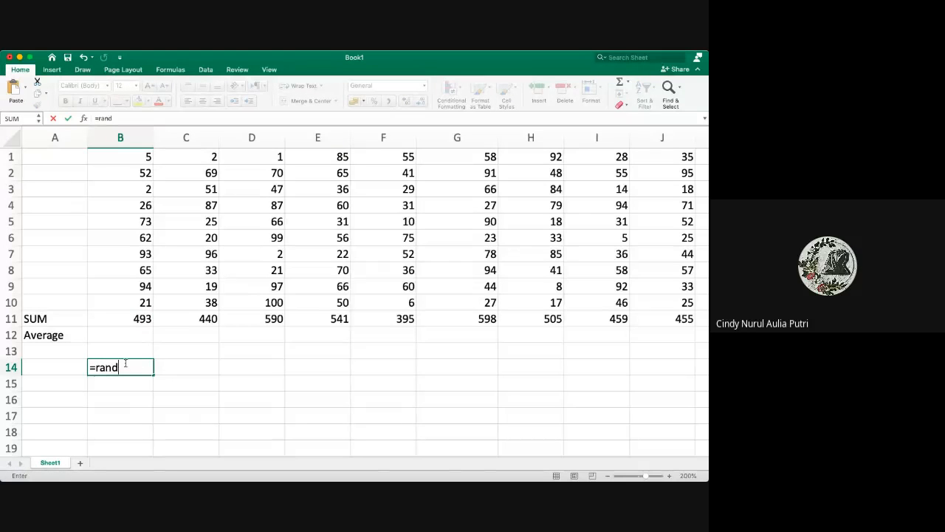
pyautogui.click(142, 399)
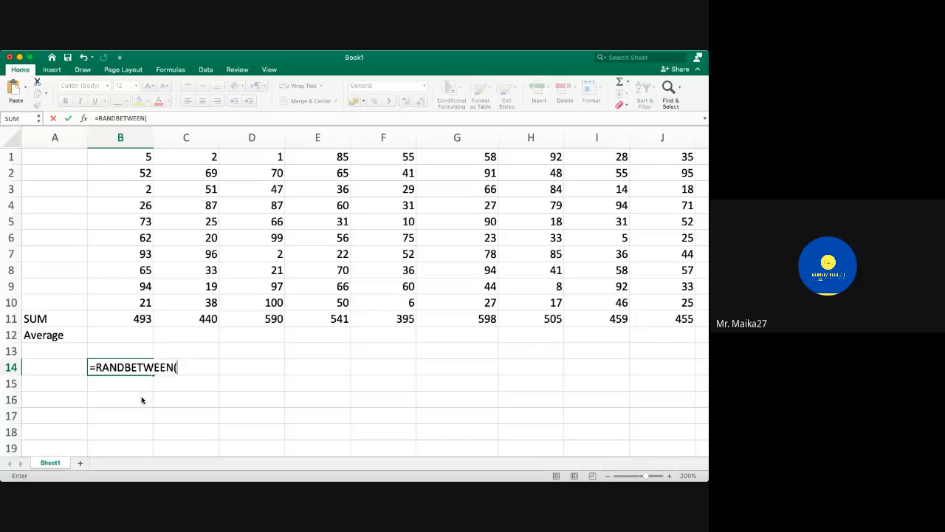
pyautogui.write('1')
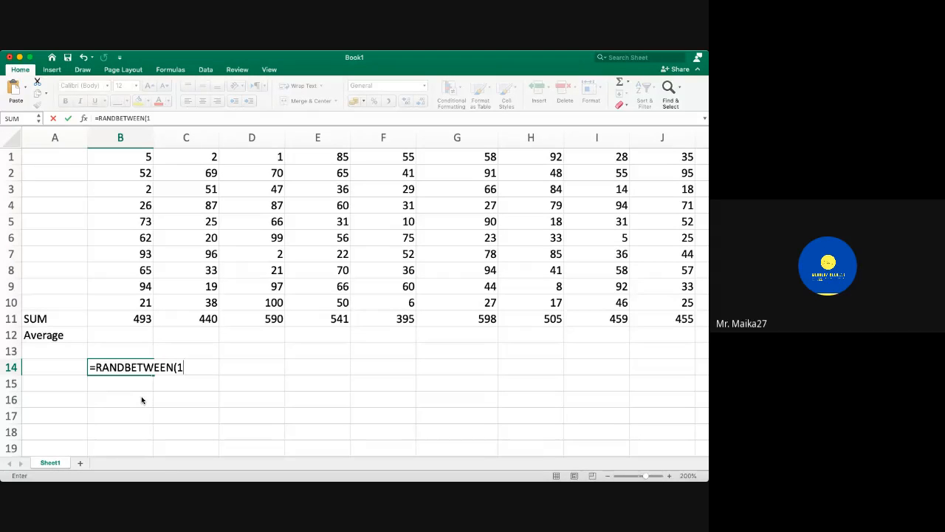
pyautogui.write(';100')
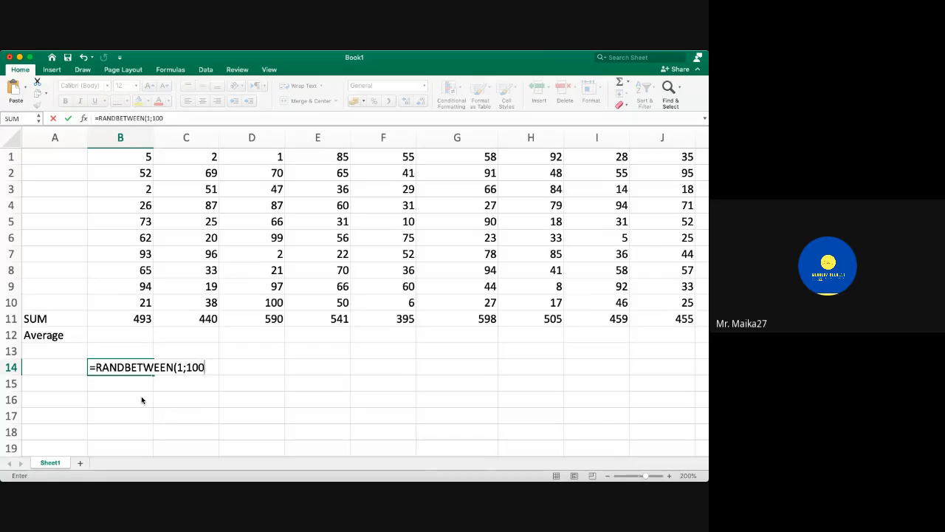
pyautogui.write('0)')
pyautogui.press('Return')
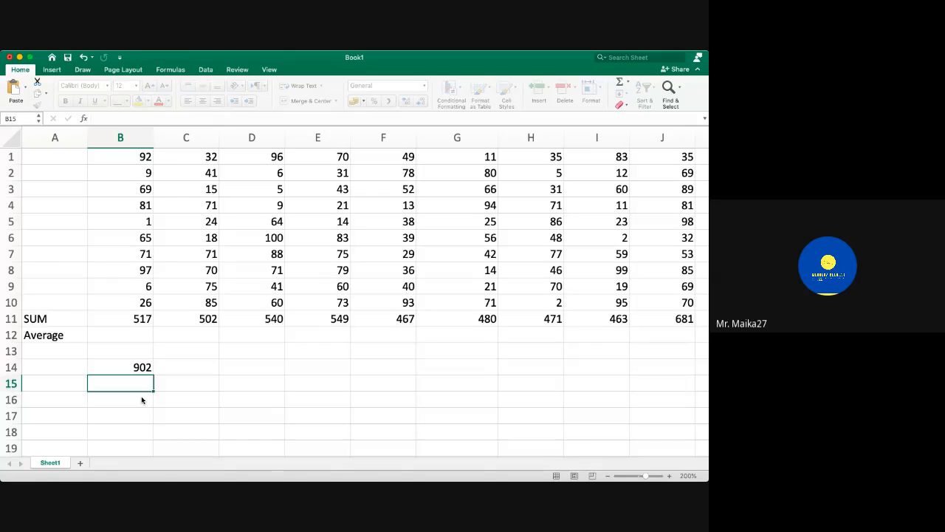
pyautogui.press('Up')
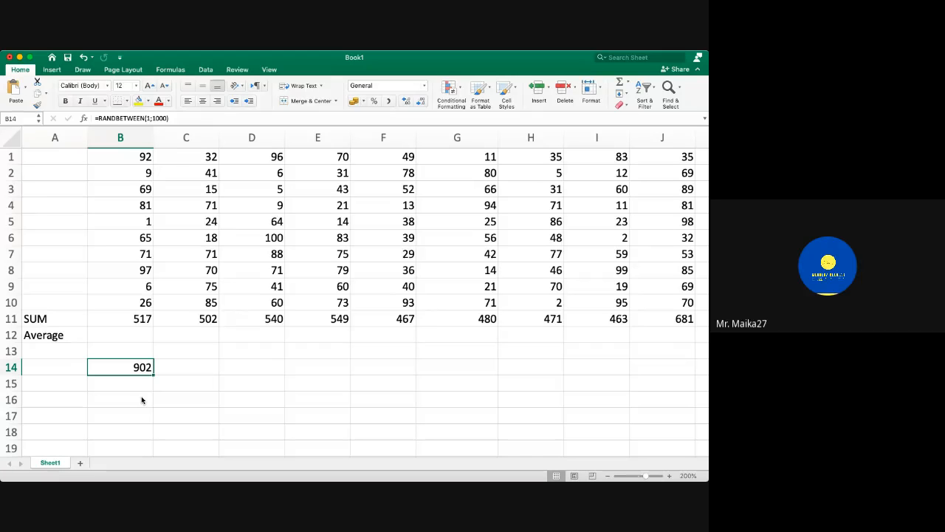
# Clear all the SUM totals in row 11, from B11 through GR11.
pyautogui.click(143, 316)
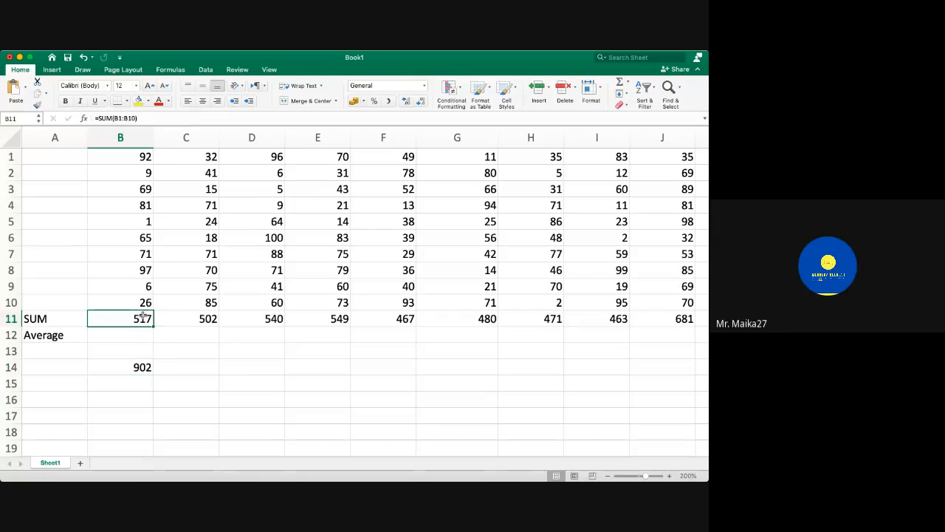
pyautogui.press('shift+super+Right')
pyautogui.press('Delete')
pyautogui.press('Left')
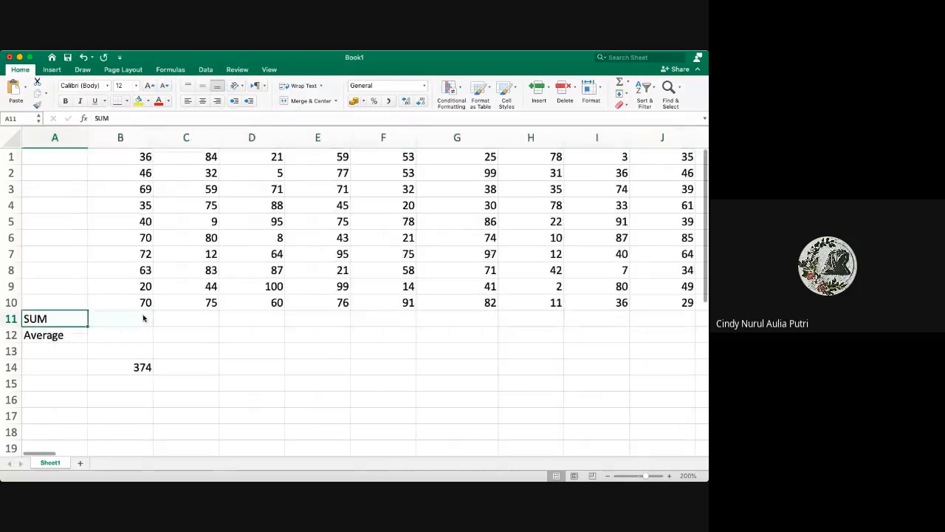
# Delete the random-number formula from cell B14.
pyautogui.press('Right')
pyautogui.press('Down')
pyautogui.press('Down')
pyautogui.press('Down')
pyautogui.press('Down')
pyautogui.press('Up')
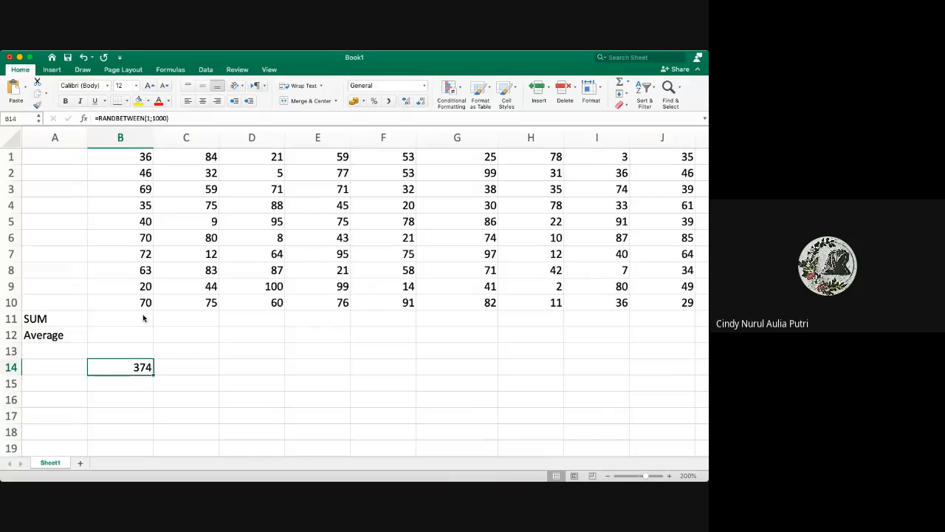
pyautogui.press('Delete')
pyautogui.press('Up')
pyautogui.press('Up')
pyautogui.press('Up')
pyautogui.press('Up')
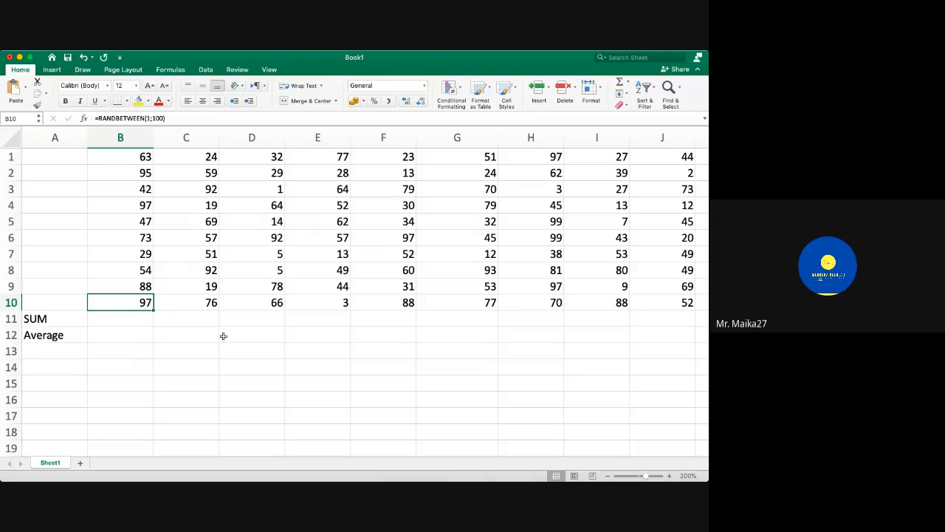
# Fill the RANDBETWEEN formula in B1 down the column through B100.
pyautogui.click(142, 157)
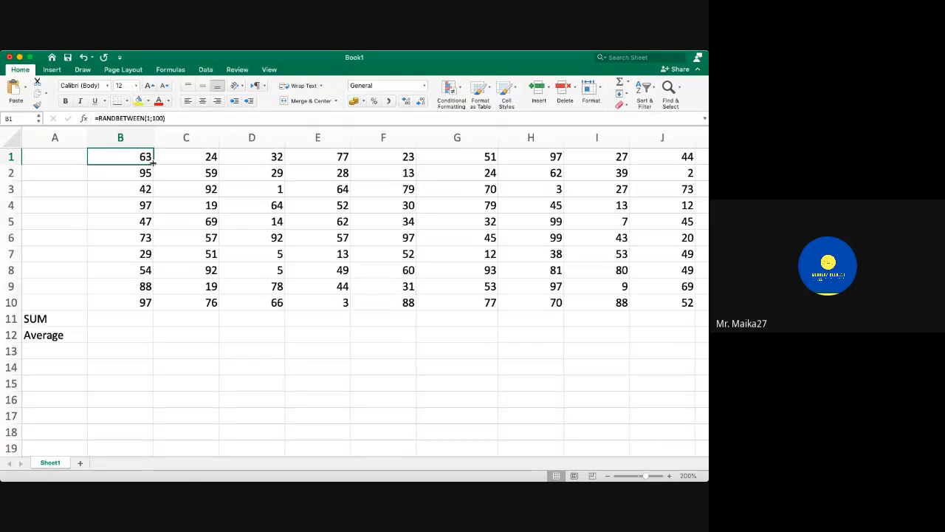
pyautogui.moveTo(153, 160); pyautogui.dragTo(131, 243)
pyautogui.scroll(20, 131, 243)
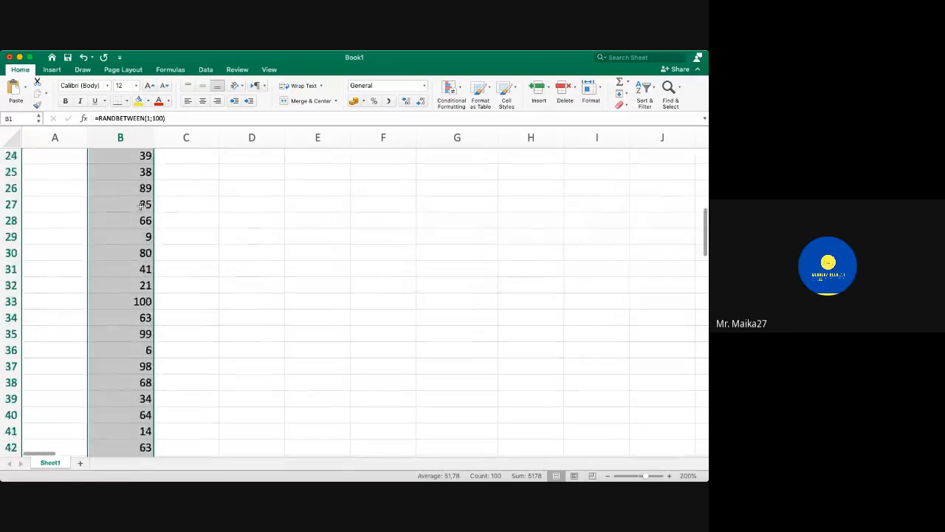
pyautogui.scroll(-10, 141, 205)
pyautogui.scroll(-15, 140, 205)
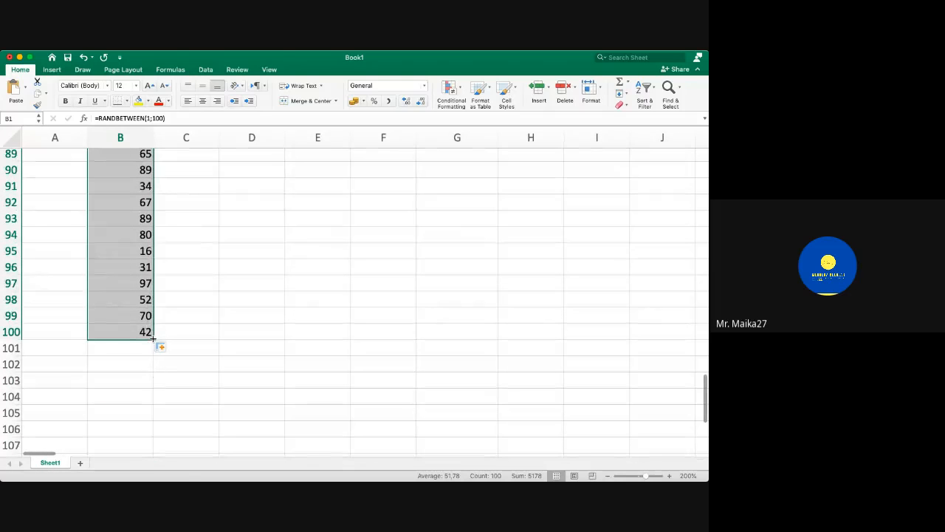
# Extend the random-number formulas in B1:B100 across through column K.
pyautogui.moveTo(155, 341); pyautogui.dragTo(415, 332)
pyautogui.hscroll(-4, 295, 311)
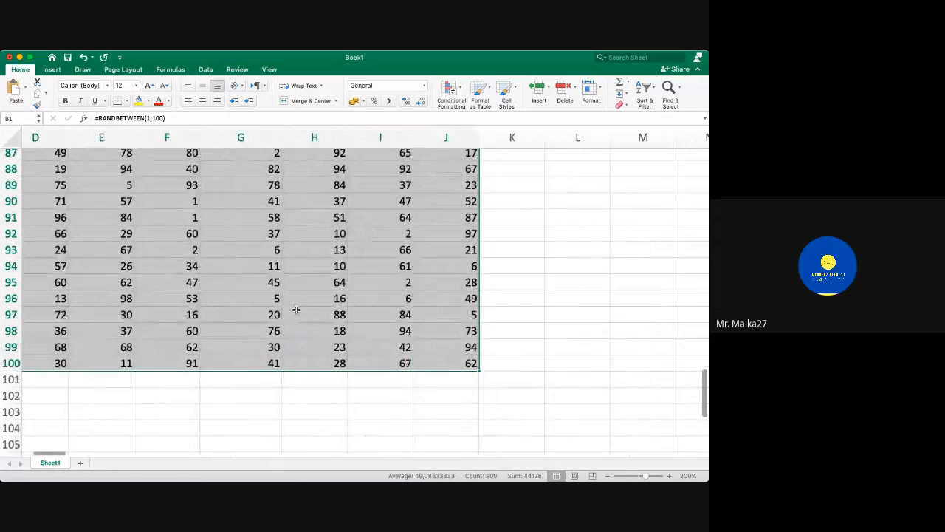
pyautogui.hscroll(6, 105, 338)
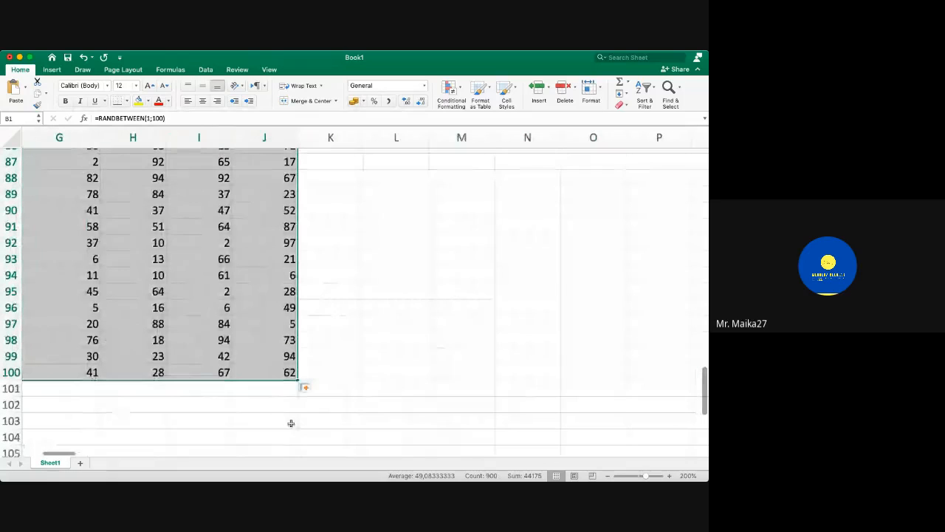
pyautogui.moveTo(298, 380); pyautogui.dragTo(333, 378)
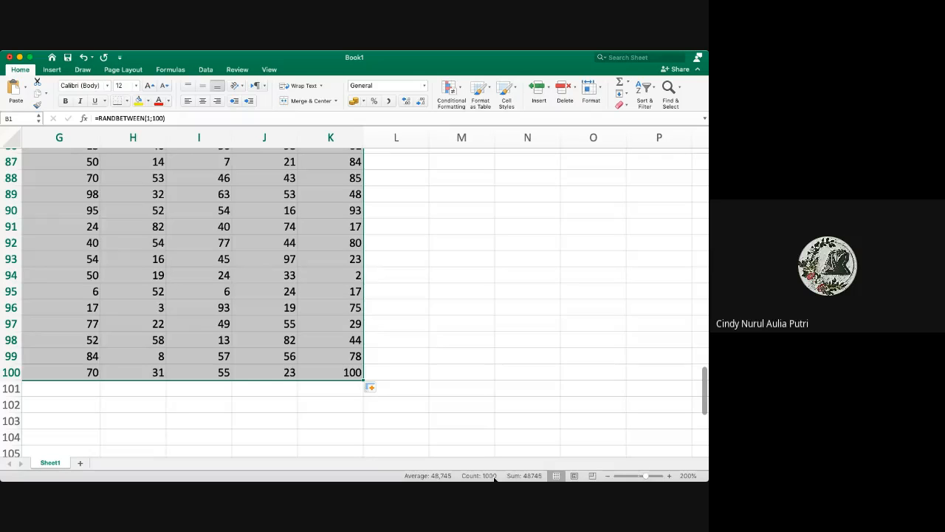
pyautogui.scroll(5, 303, 258)
pyautogui.hscroll(-3, 303, 259)
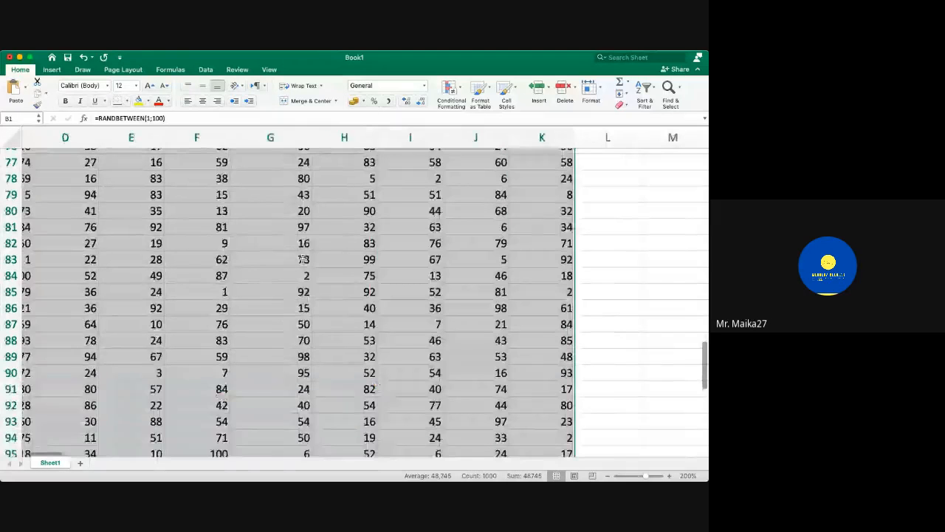
pyautogui.scroll(5, 303, 259)
pyautogui.hscroll(-3, 303, 259)
pyautogui.scroll(15, 303, 258)
pyautogui.hscroll(2, 303, 257)
pyautogui.hscroll(-1, 302, 258)
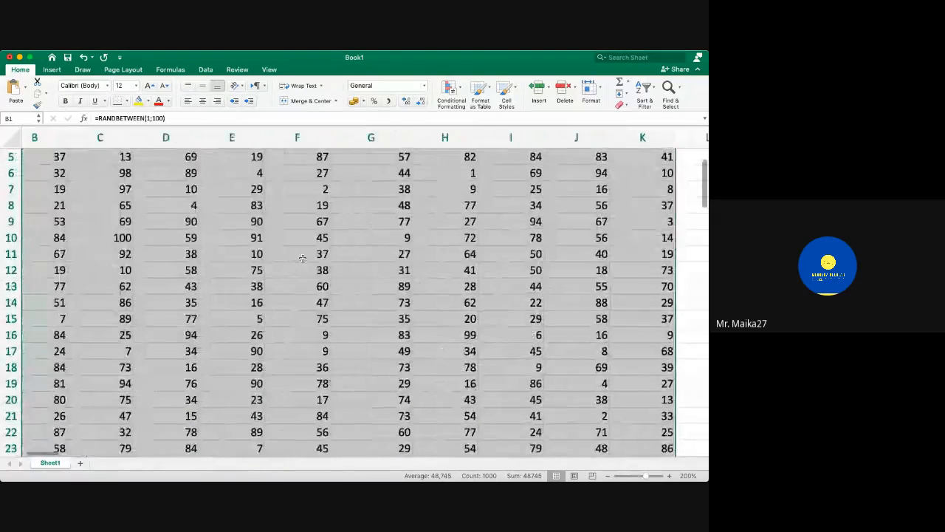
# Clear the random numbers below row 10 in columns B through K, starting from B11.
pyautogui.scroll(2, 303, 258)
pyautogui.hscroll(1, 302, 258)
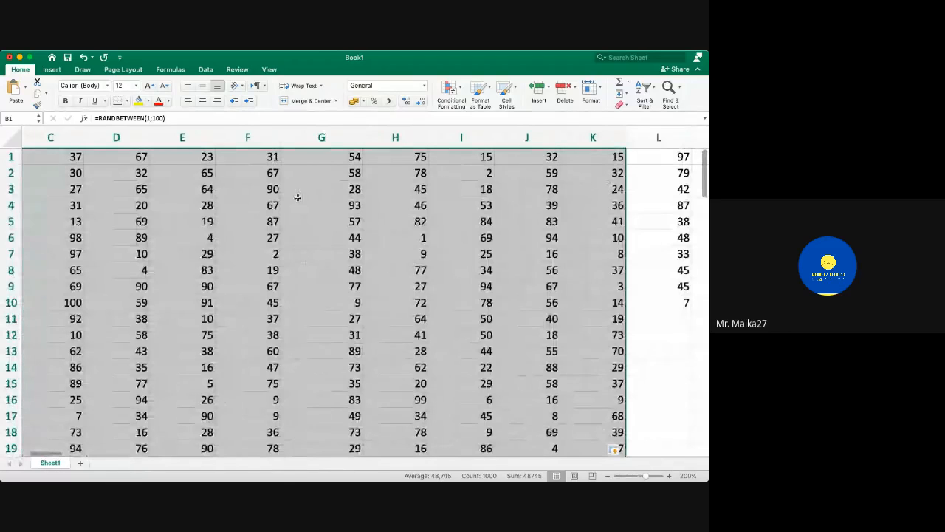
pyautogui.hscroll(-3, 111, 343)
pyautogui.click(141, 317)
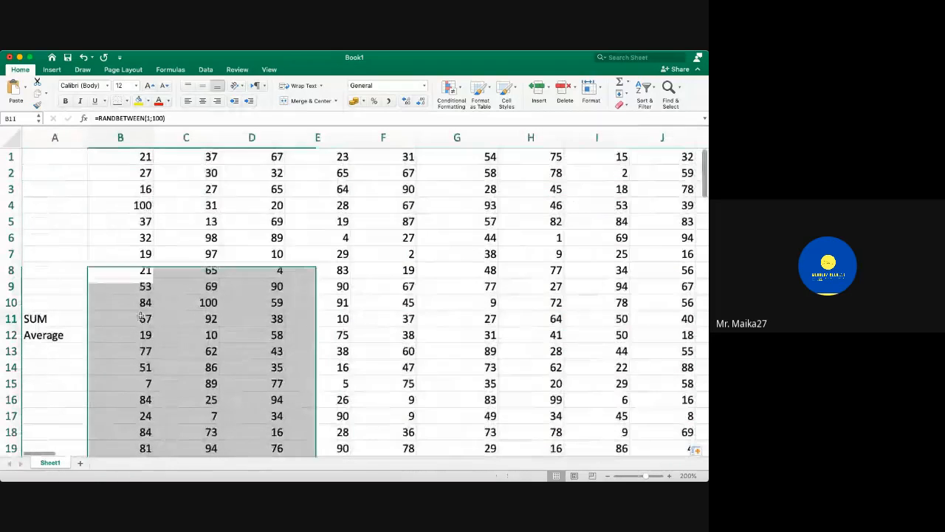
pyautogui.press('super+shift+Right')
pyautogui.press('super+shift+Down')
pyautogui.press('Delete')
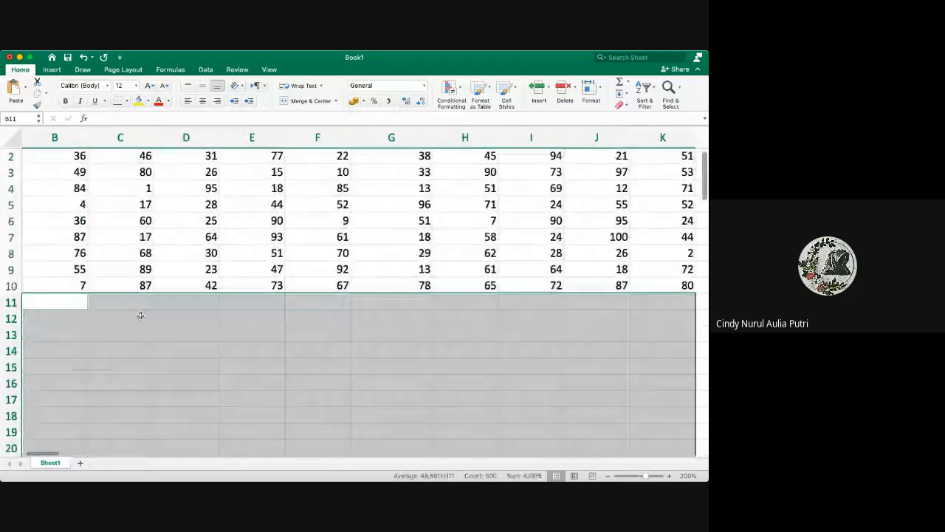
# Total the random numbers in B1:B10 with a SUM formula in B11.
pyautogui.scroll(1, 157, 305)
pyautogui.hscroll(-1, 157, 306)
pyautogui.click(117, 317)
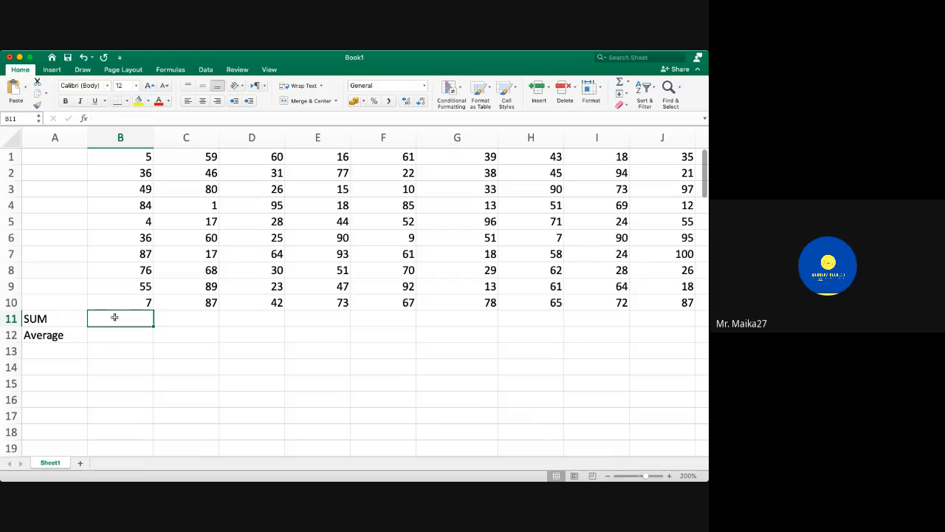
pyautogui.click(620, 85)
pyautogui.press('Return')
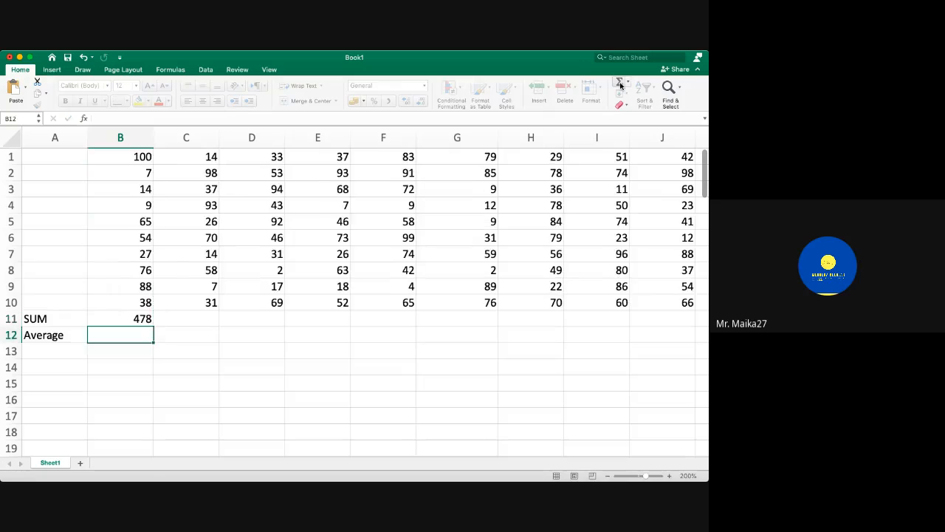
# Copy the SUM formula from B11 across row 11 through column GR.
pyautogui.press('Up')
pyautogui.press('super+c')
pyautogui.press('Up')
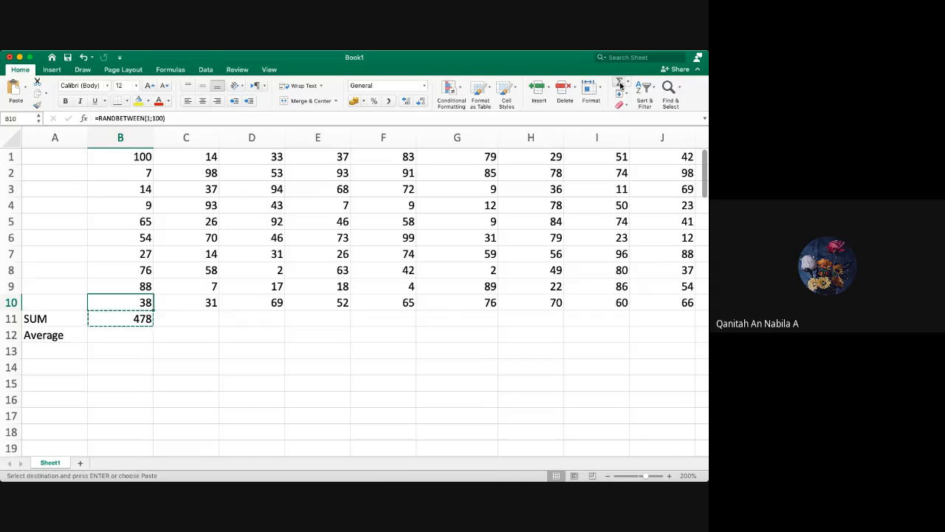
pyautogui.press('shift+super+Right')
pyautogui.press('Down')
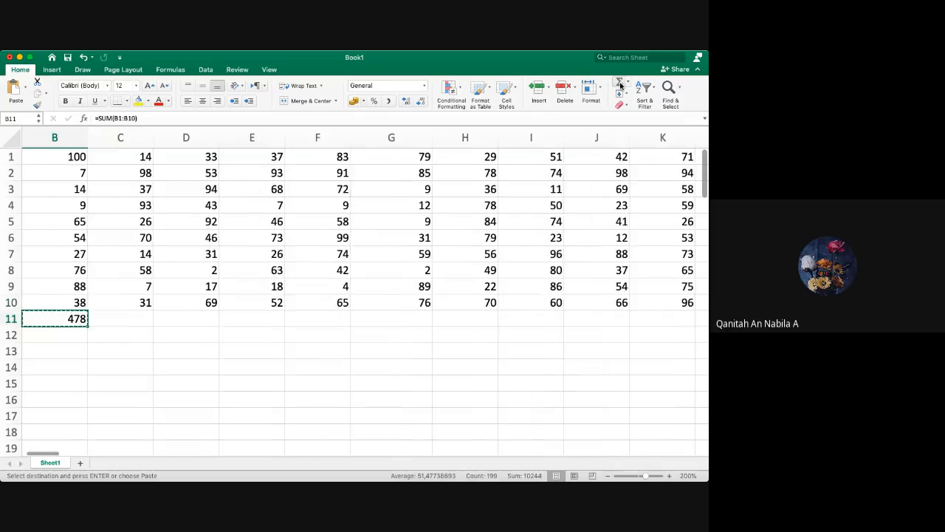
pyautogui.press('Up')
pyautogui.press('super+Right')
pyautogui.press('Down')
pyautogui.press('shift+super+Left')
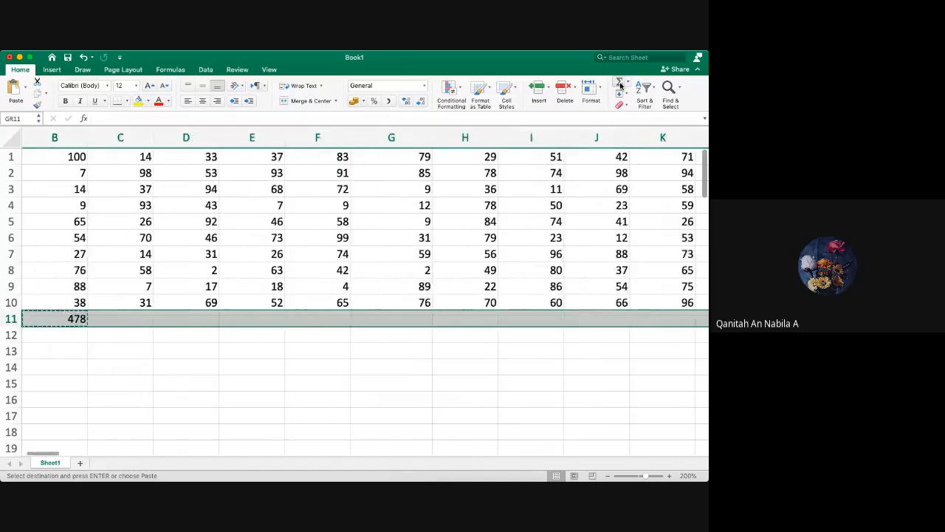
pyautogui.press('super+v')
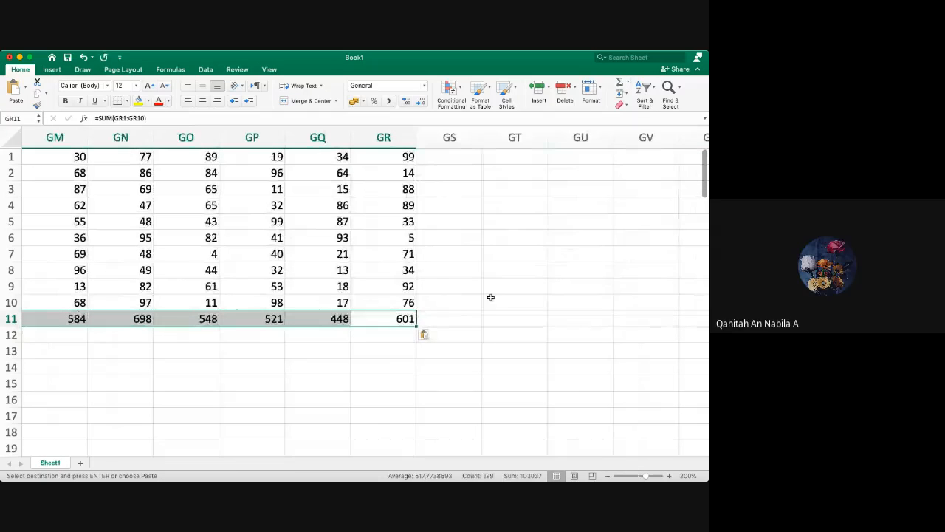
# Look back over the copied totals in row 11, returning to cell B12 in the Average row.
pyautogui.hscroll(-20, 393, 350)
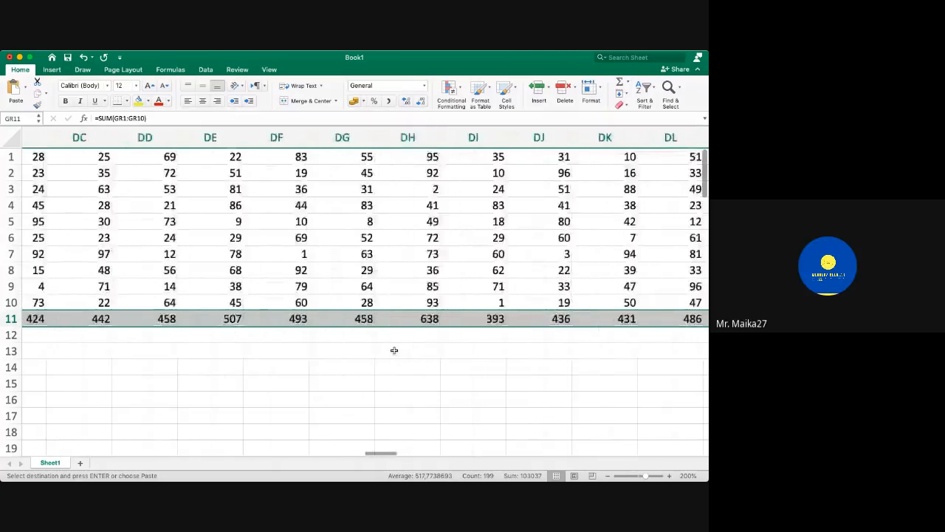
pyautogui.hscroll(-12, 394, 350)
pyautogui.click(275, 319)
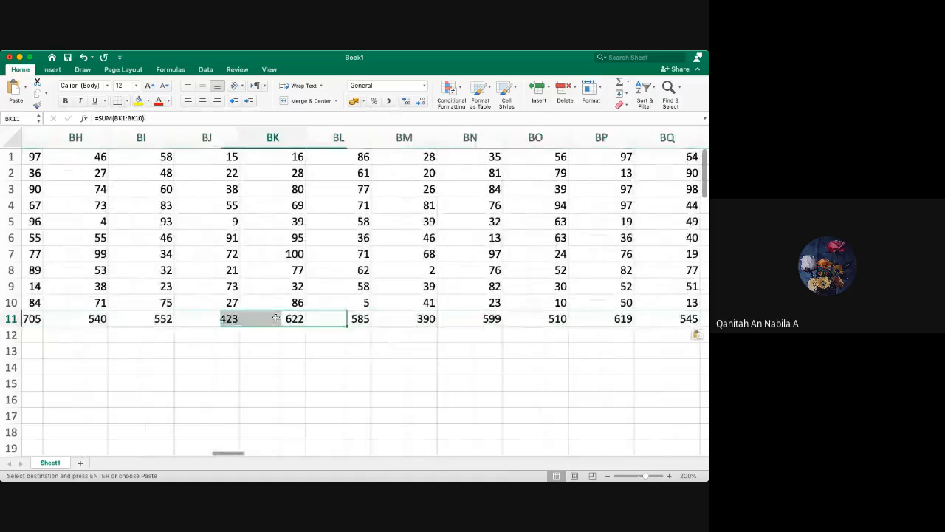
pyautogui.press('Home')
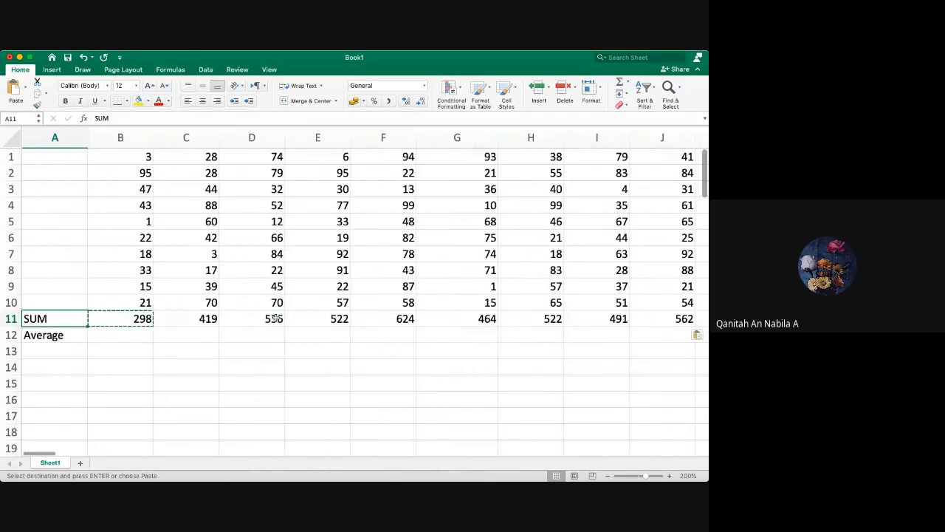
pyautogui.press('Right')
pyautogui.press('Down')
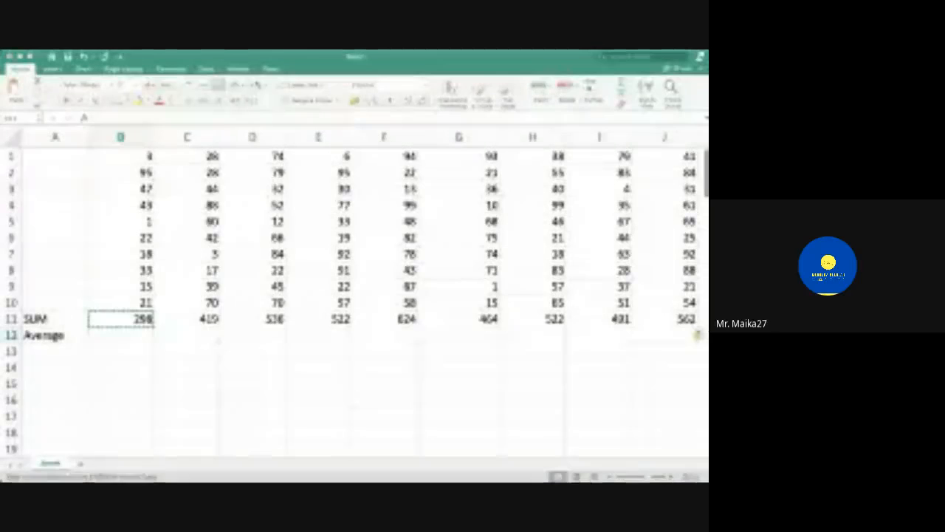
# Enter the formula =RANDBETWEEN(10;50) in cell B14.
pyautogui.click(138, 364)
pyautogui.write('=rand')
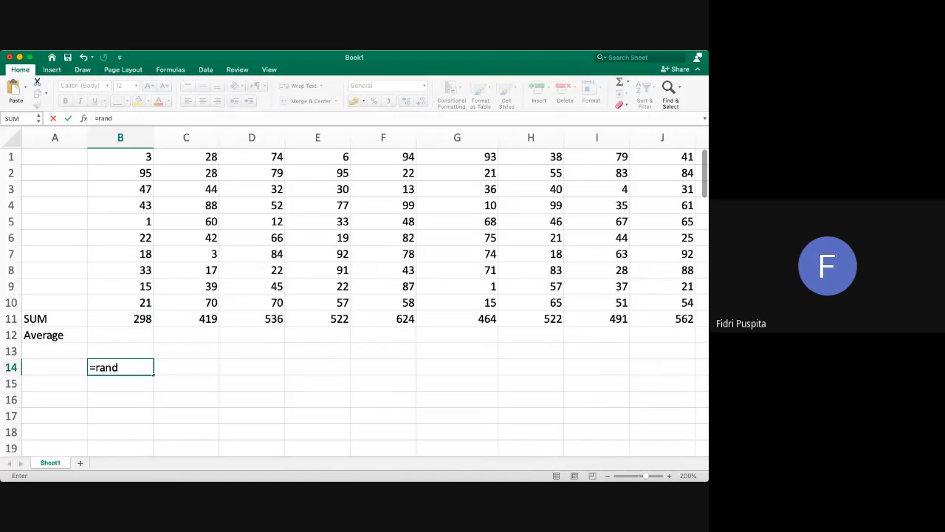
pyautogui.click(136, 401)
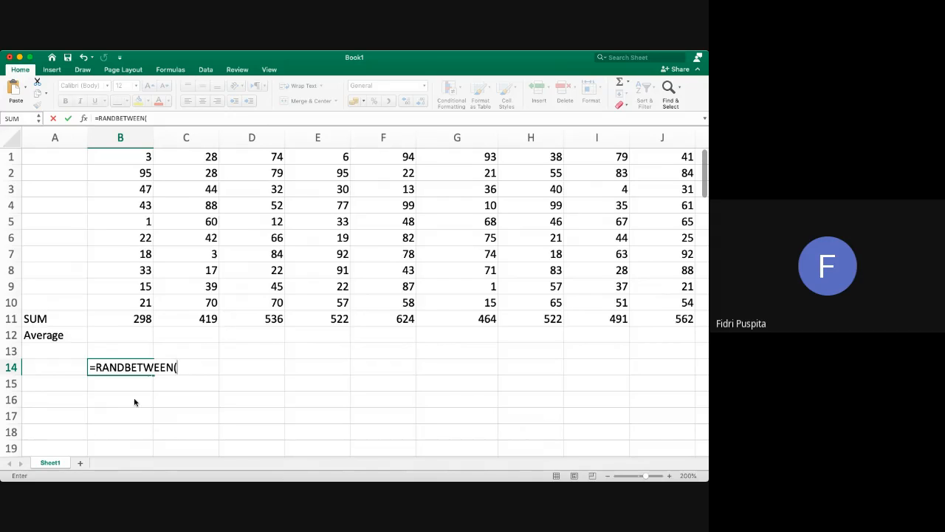
pyautogui.write('10')
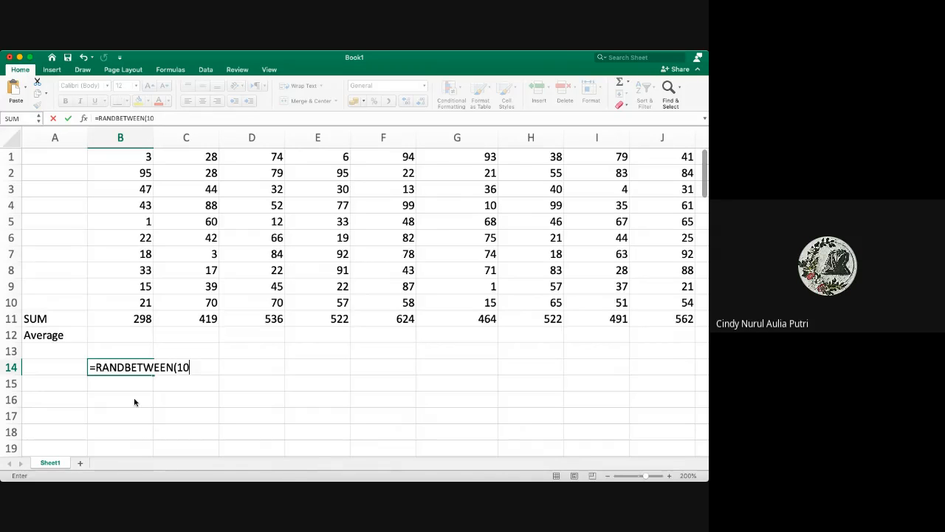
pyautogui.write(';50)')
pyautogui.press('Return')
pyautogui.press('Up')
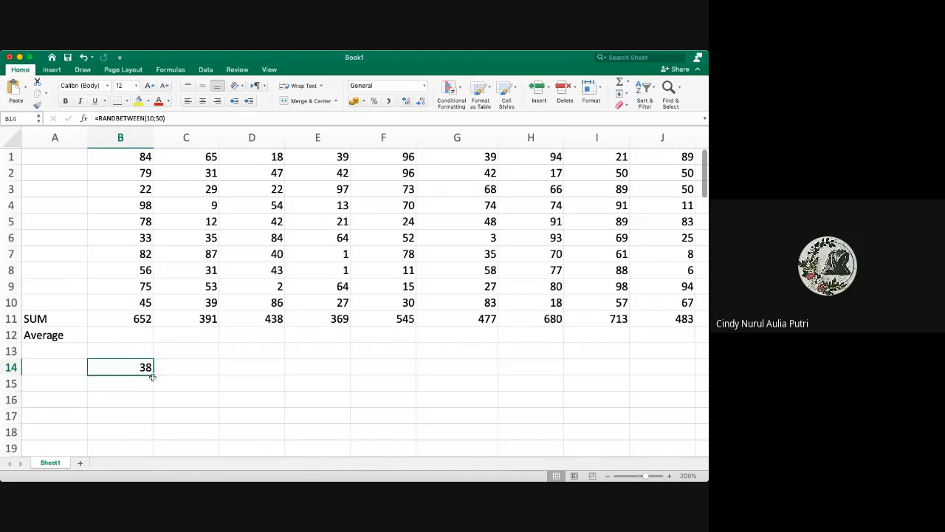
# Fill the random-number formula in B14 down through B18.
pyautogui.moveTo(152, 381); pyautogui.dragTo(151, 400)
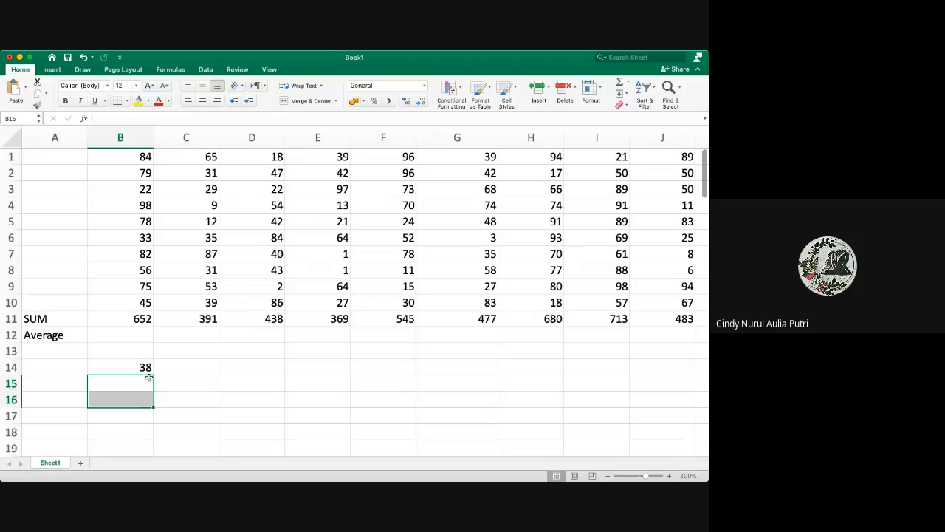
pyautogui.click(148, 369)
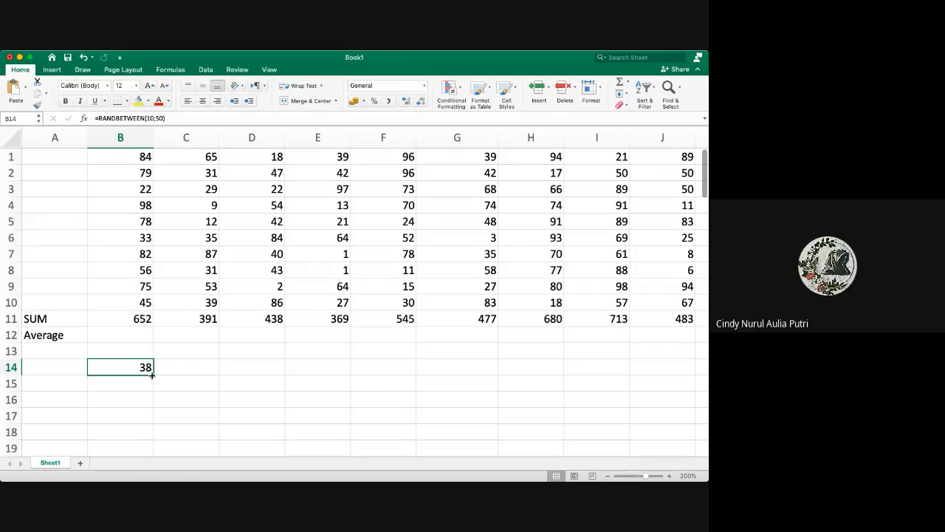
pyautogui.moveTo(151, 379); pyautogui.dragTo(152, 441)
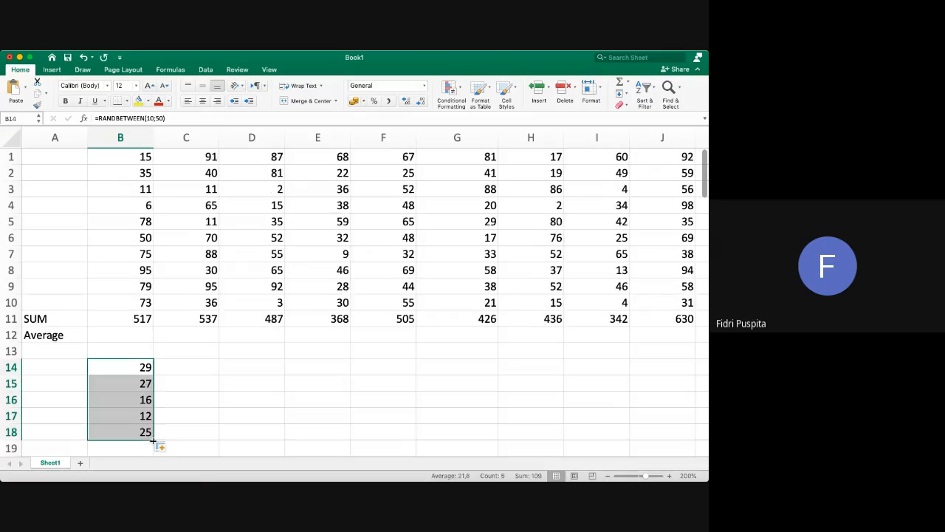
pyautogui.press('super+Tab')
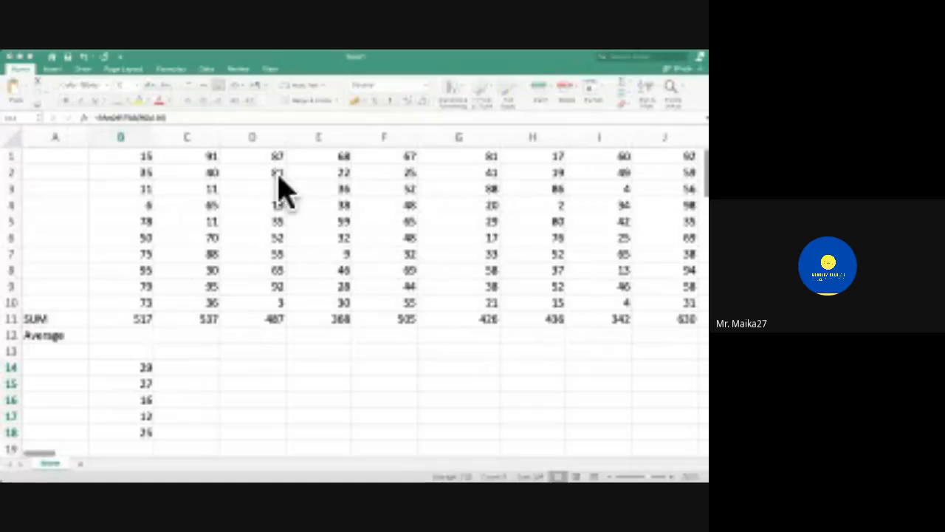
# Clear the copied random-number formulas from B15:B18, keeping the one in B14.
pyautogui.moveTo(137, 367); pyautogui.dragTo(137, 432)
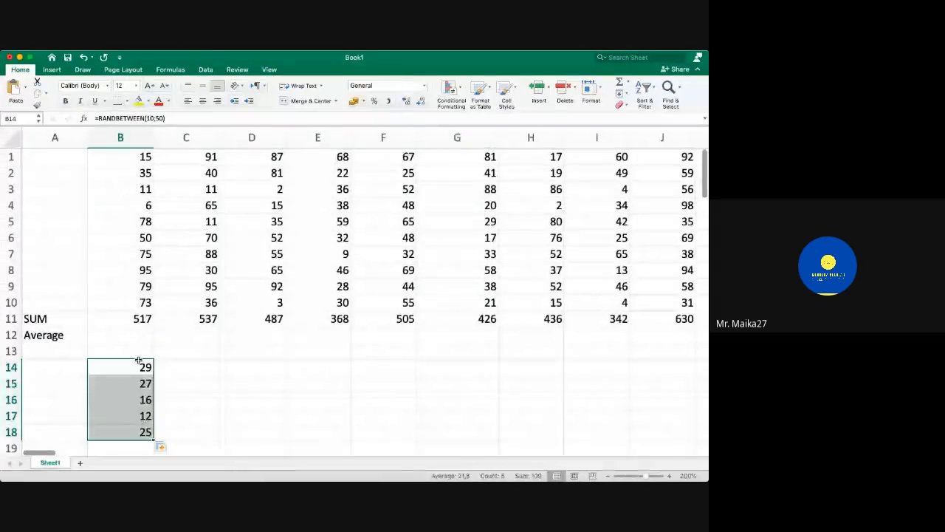
pyautogui.click(147, 385)
pyautogui.hotkey('shift', 'Down')
pyautogui.hotkey('shift', 'Down')
pyautogui.hotkey('shift', 'Down')
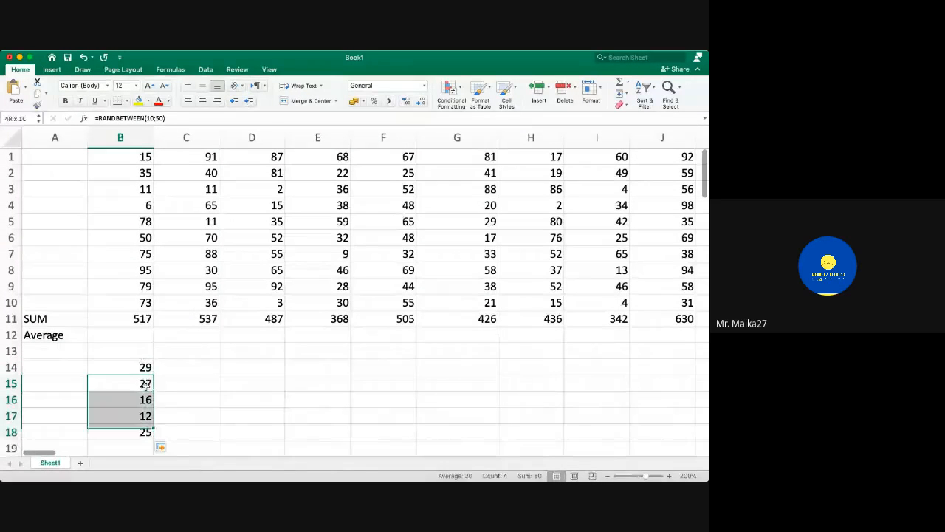
pyautogui.press('Delete')
pyautogui.press('Up')
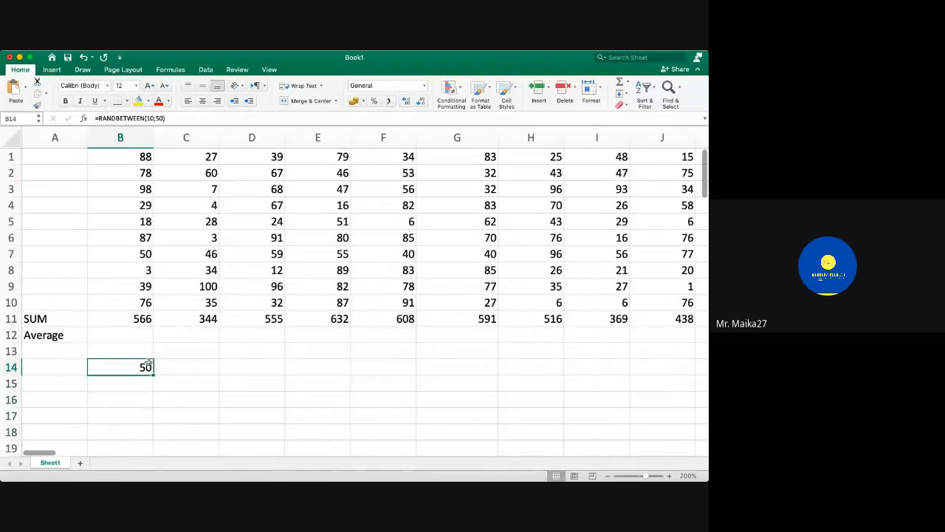
# Open the RANDBETWEEN formula in B14 to examine its lower and upper bounds, then close it.
pyautogui.doubleClick(148, 367)
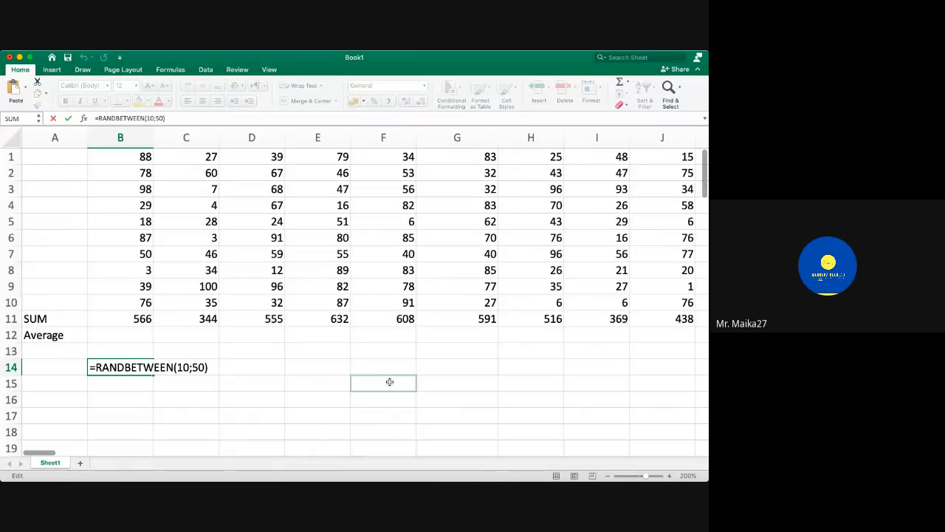
pyautogui.scroll(-5, 390, 382)
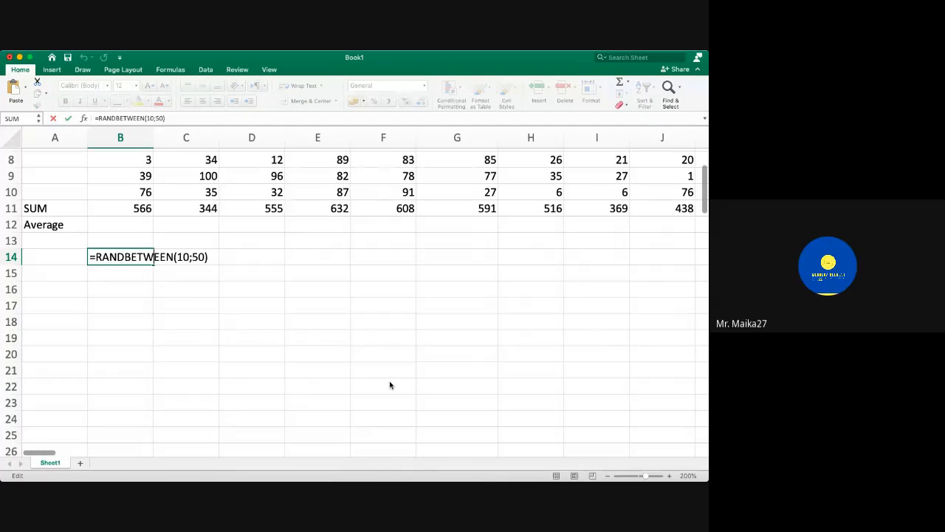
pyautogui.click(184, 320)
pyautogui.doubleClick(193, 257)
pyautogui.click(191, 257)
pyautogui.press('Return')
# Fill the RANDBETWEEN formula in B14 down and across to cover the block B14:H24.
pyautogui.click(145, 257)
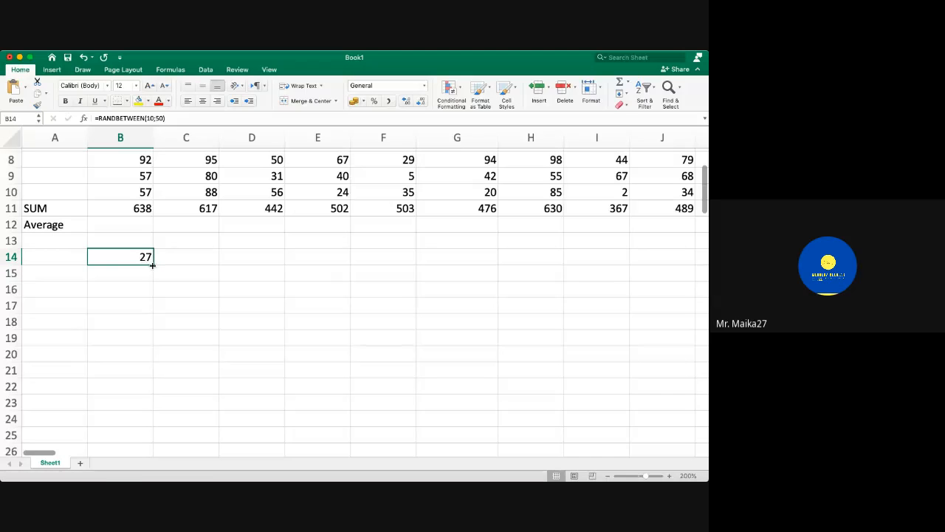
pyautogui.moveTo(152, 265); pyautogui.dragTo(569, 439)
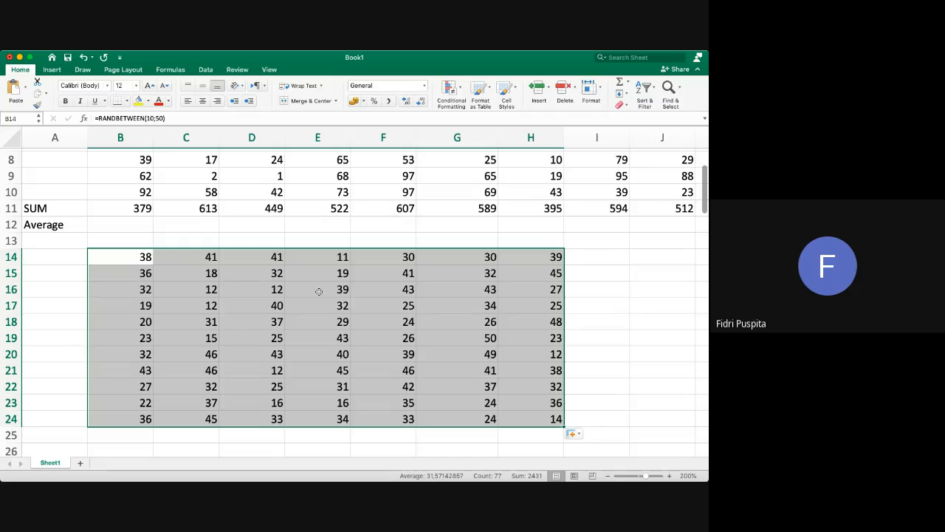
# Clear the whole block of random-number formulas in B14:H24, columns C through H first and column B last.
pyautogui.click(210, 262)
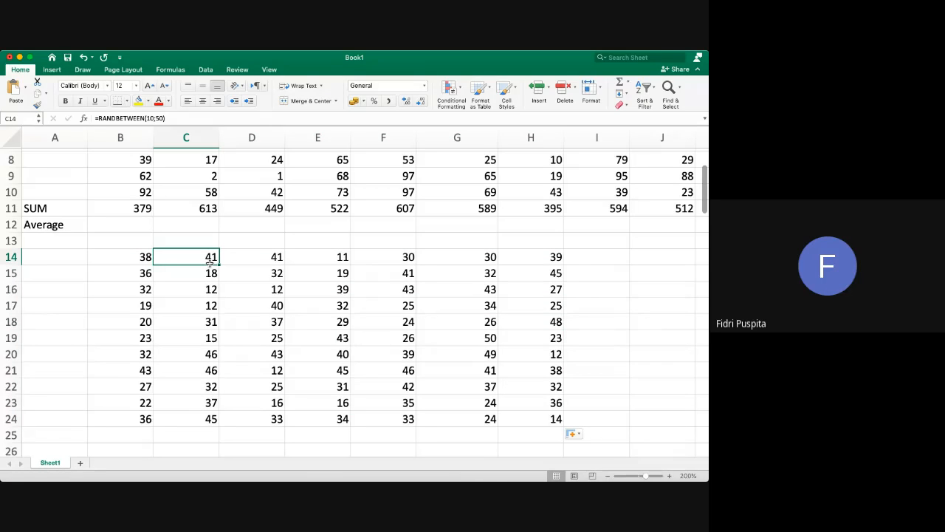
pyautogui.hotkey('ctrl', 'shift', 'Down')
pyautogui.hotkey('shift', 'Right')
pyautogui.hotkey('shift', 'Right')
pyautogui.hotkey('shift', 'Right')
pyautogui.hotkey('shift', 'Right')
pyautogui.hotkey('shift', 'Right')
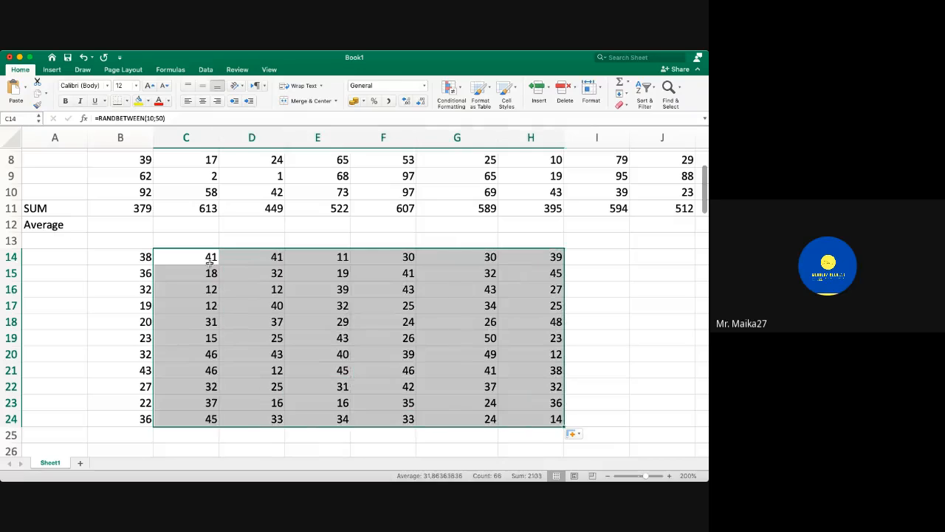
pyautogui.press('Delete')
pyautogui.press('Left')
pyautogui.hotkey('ctrl', 'shift', 'Down')
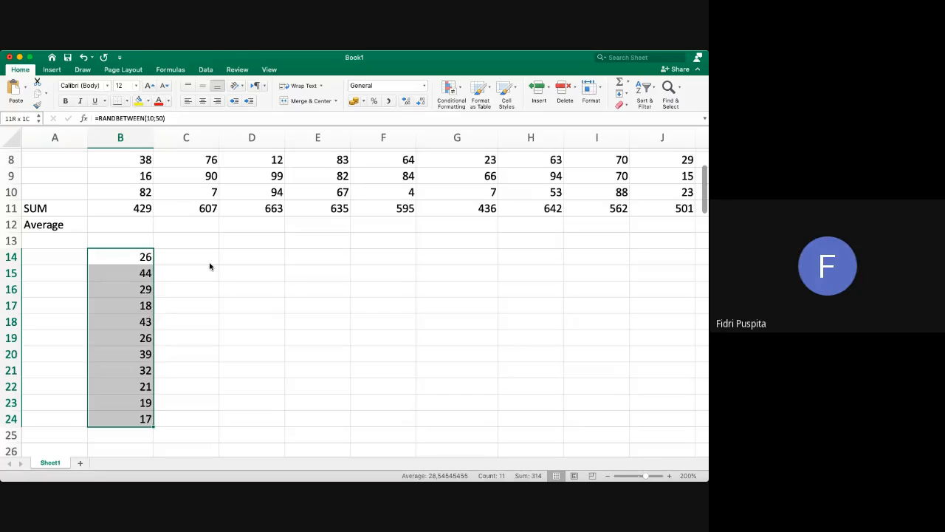
pyautogui.press('Delete')
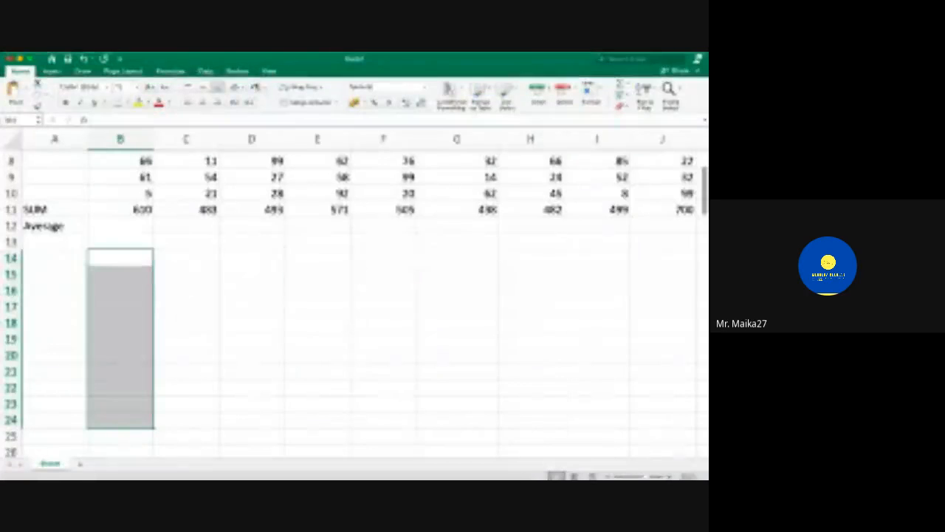
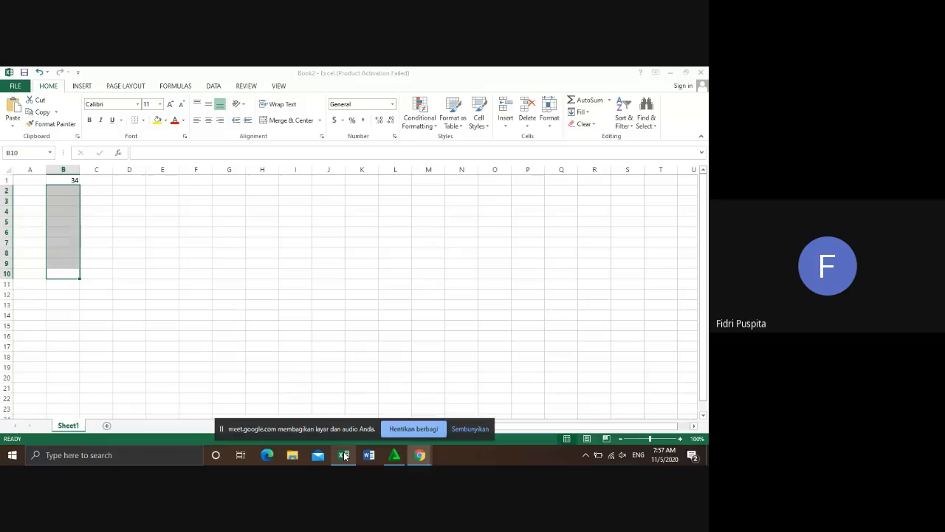
# Return to the Book2 workbook and clear the RANDBETWEEN formula from cell B1.
pyautogui.click(344, 456)
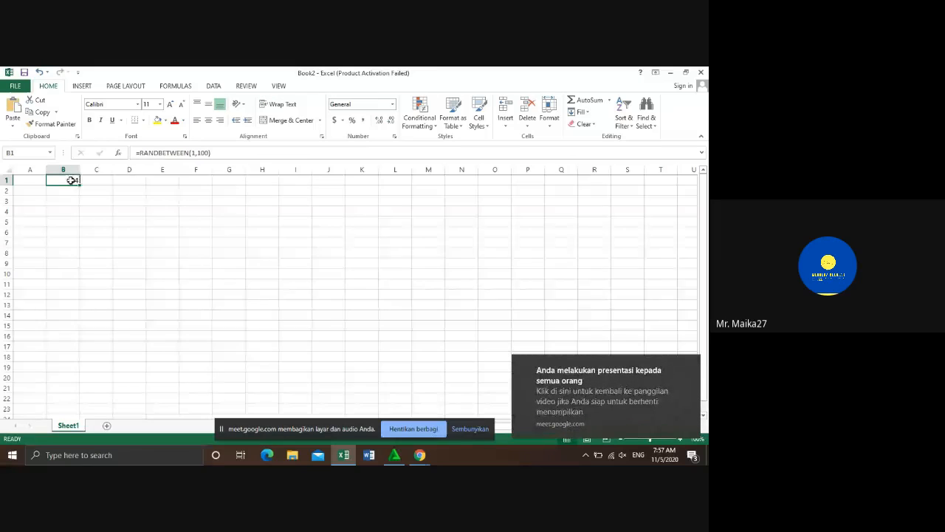
pyautogui.moveTo(223, 153); pyautogui.dragTo(134, 154)
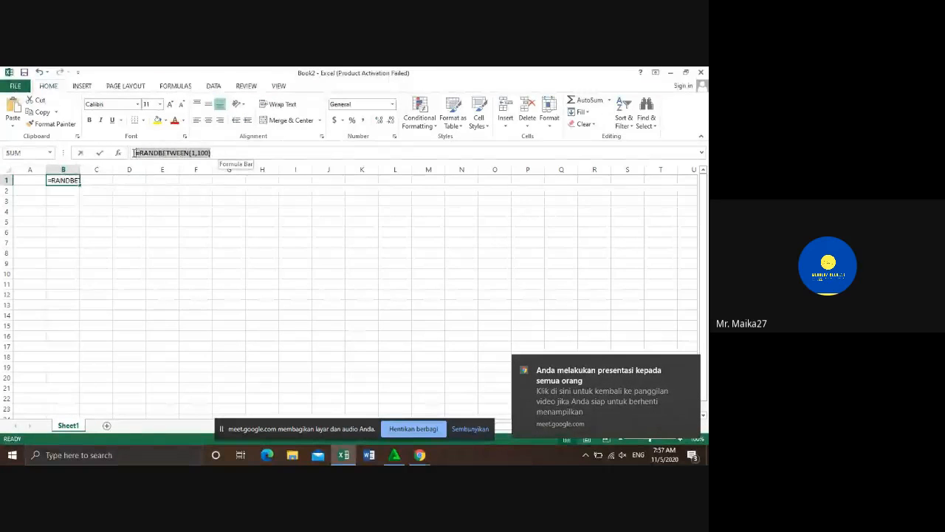
pyautogui.press('BackSpace')
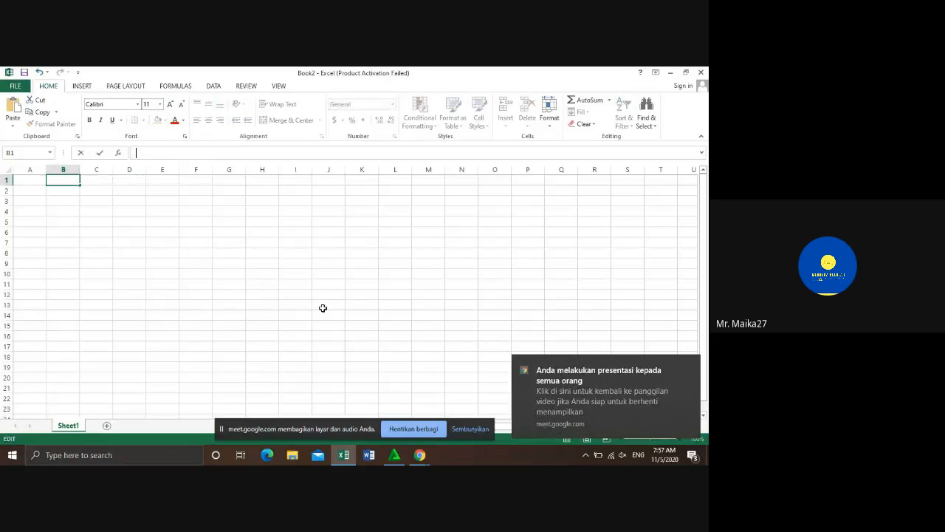
pyautogui.click(323, 308)
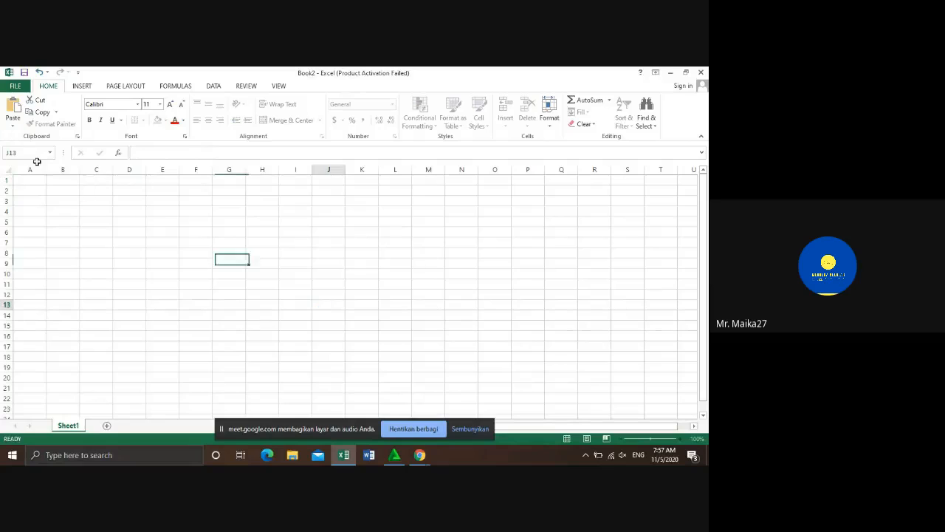
# Enter the formula =RANDBETWEEN(1,100) in cell B1.
pyautogui.click(60, 181)
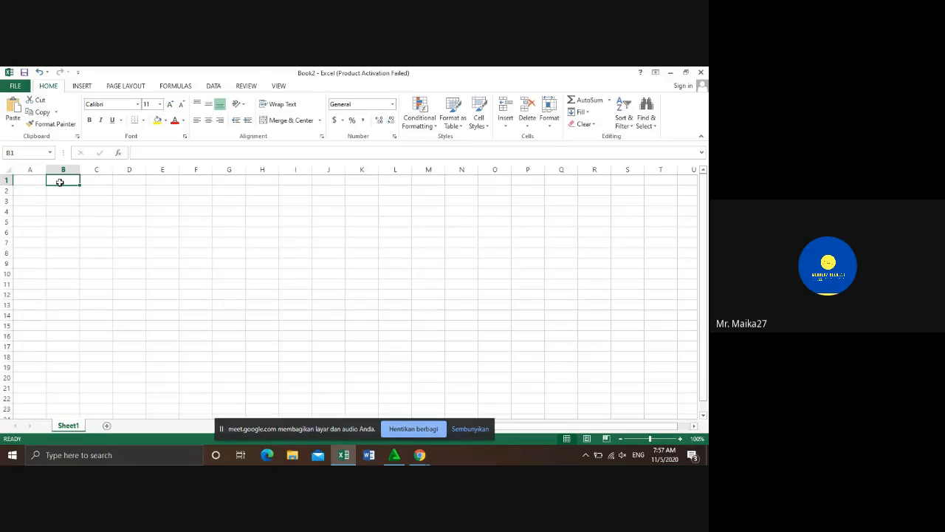
pyautogui.click(153, 151)
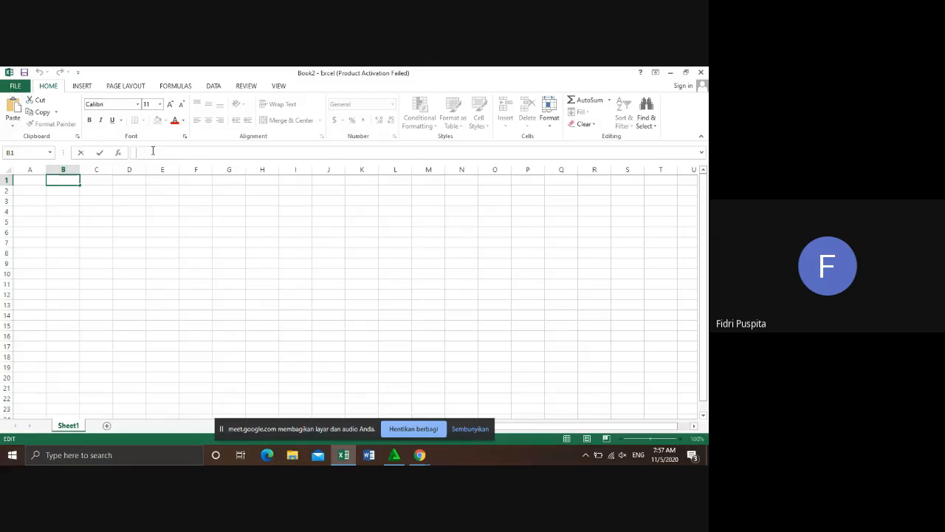
pyautogui.write('=ra')
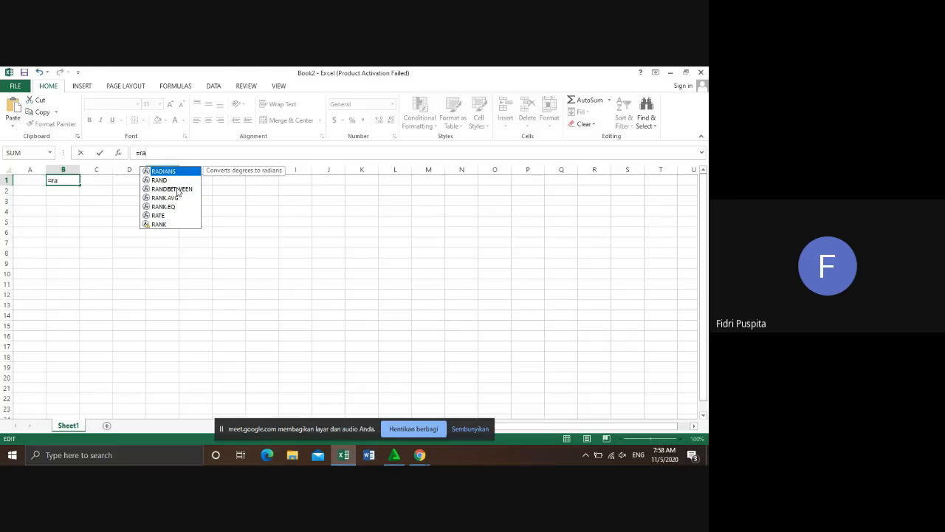
pyautogui.click(176, 189)
pyautogui.doubleClick(178, 190)
pyautogui.write('1')
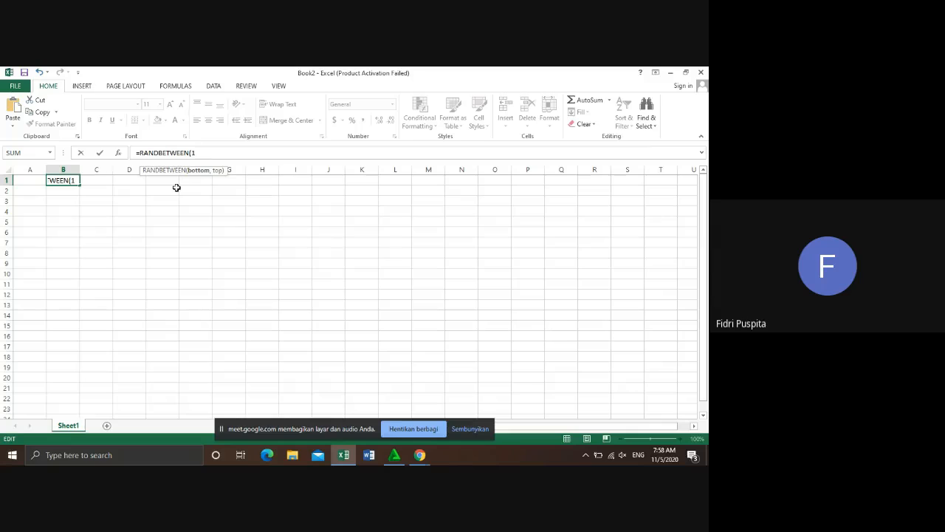
pyautogui.write(',100')
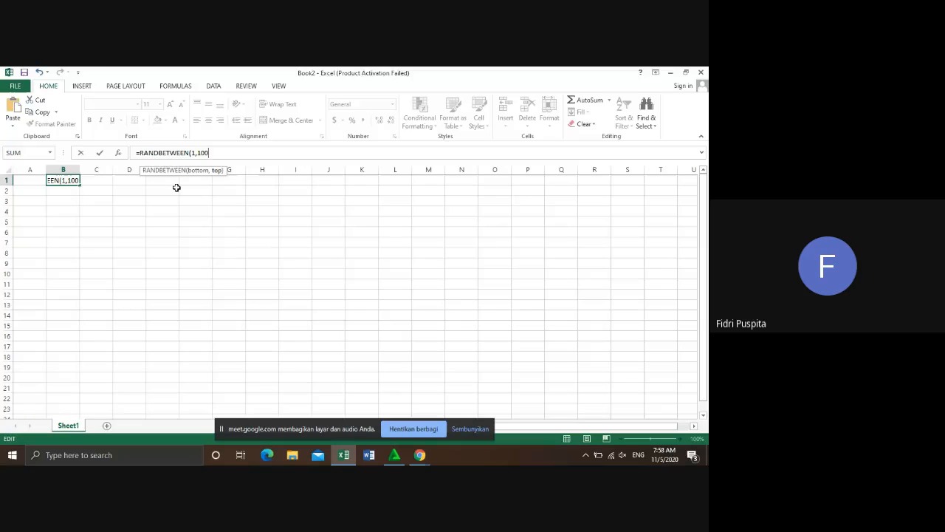
pyautogui.write(')')
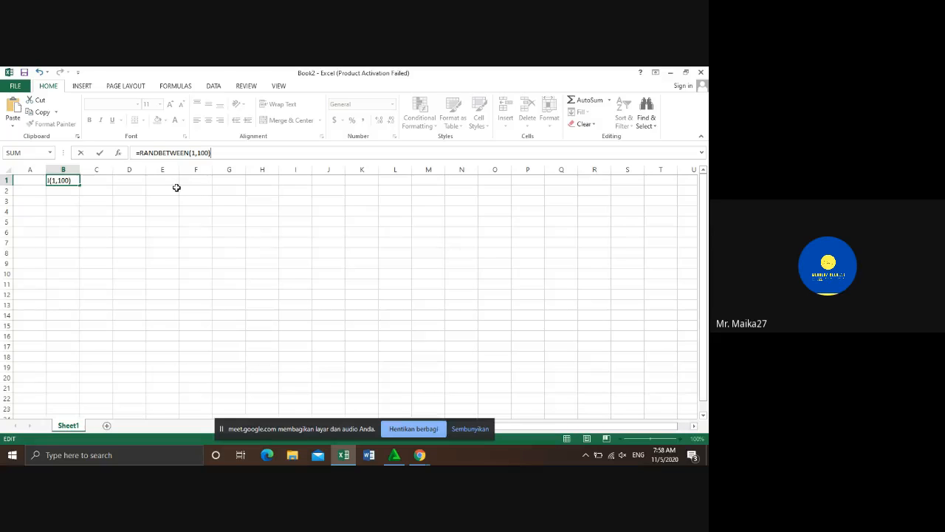
pyautogui.press('Return')
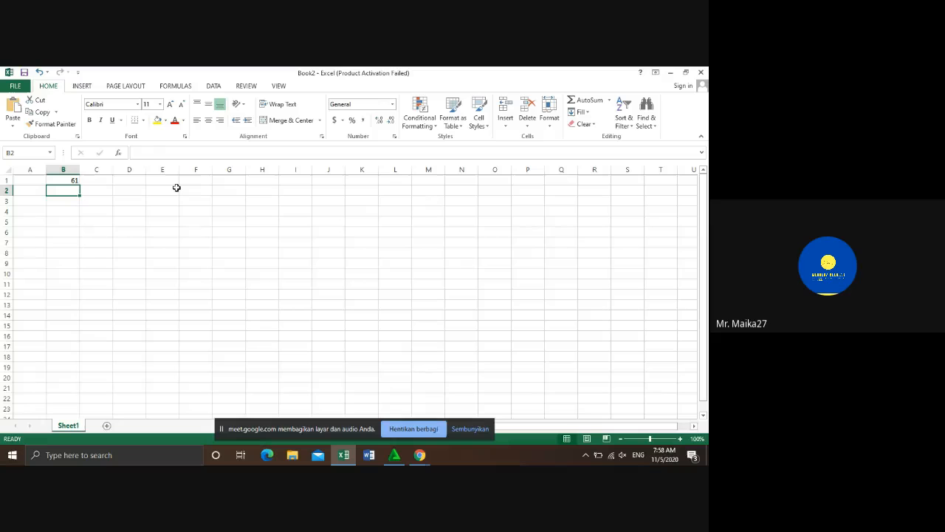
# Fill the RANDBETWEEN formula in B1 down and across to cover B1:K10, and stop sharing the screen in the meeting.
pyautogui.click(67, 179)
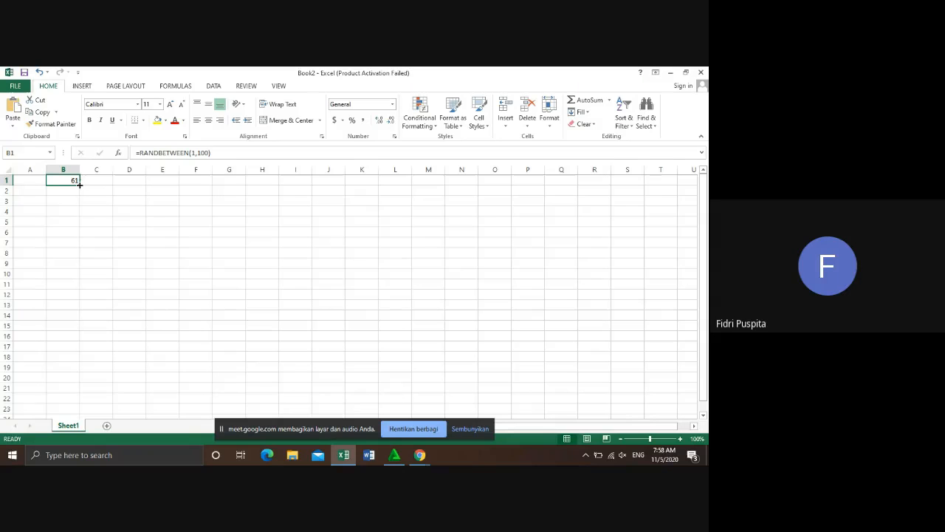
pyautogui.moveTo(79, 185); pyautogui.dragTo(69, 275)
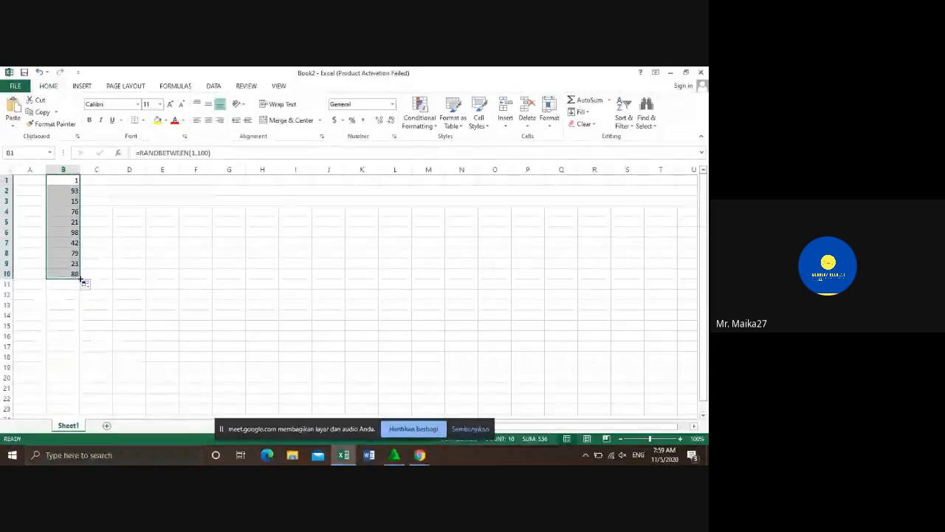
pyautogui.moveTo(79, 279); pyautogui.dragTo(363, 249)
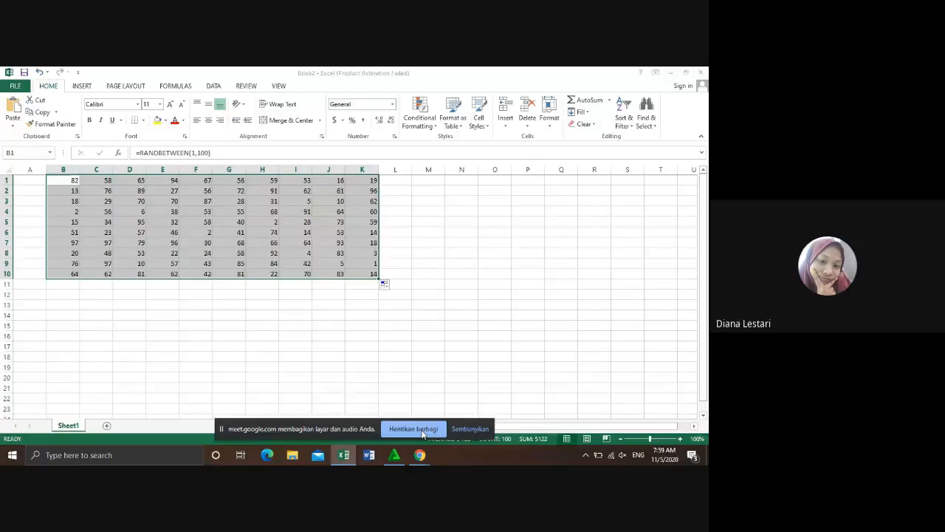
pyautogui.click(415, 429)
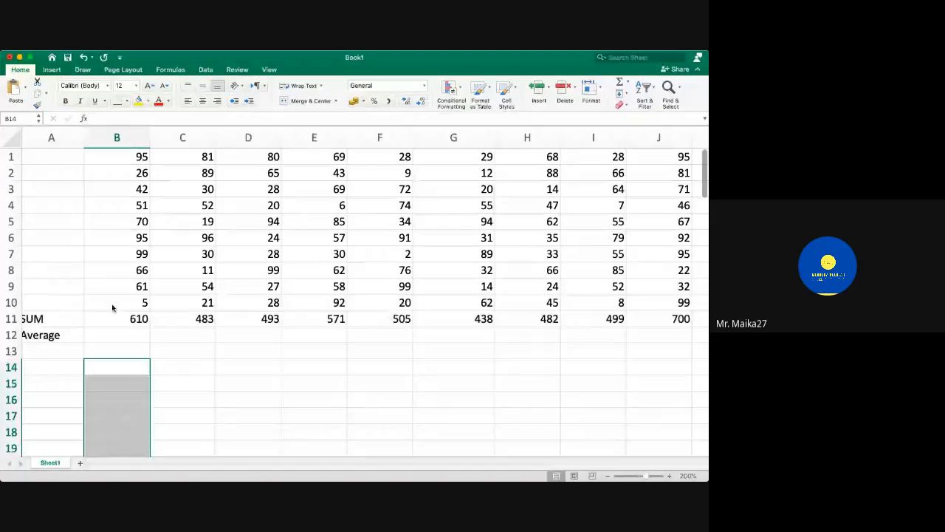
# Clear the SUM formulas from C11:GR11 in Book1, keeping the one in B11.
pyautogui.click(140, 320)
pyautogui.click(183, 325)
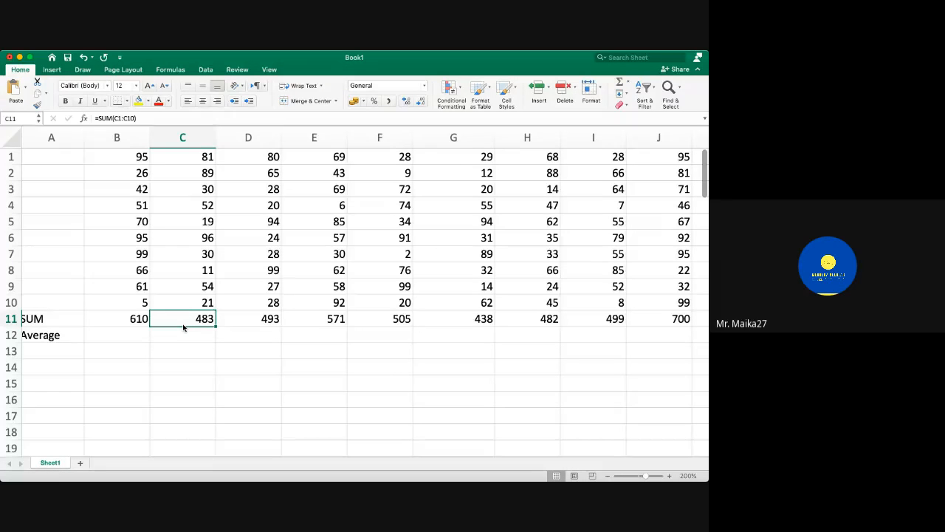
pyautogui.hotkey('ctrl', 'shift', 'Right')
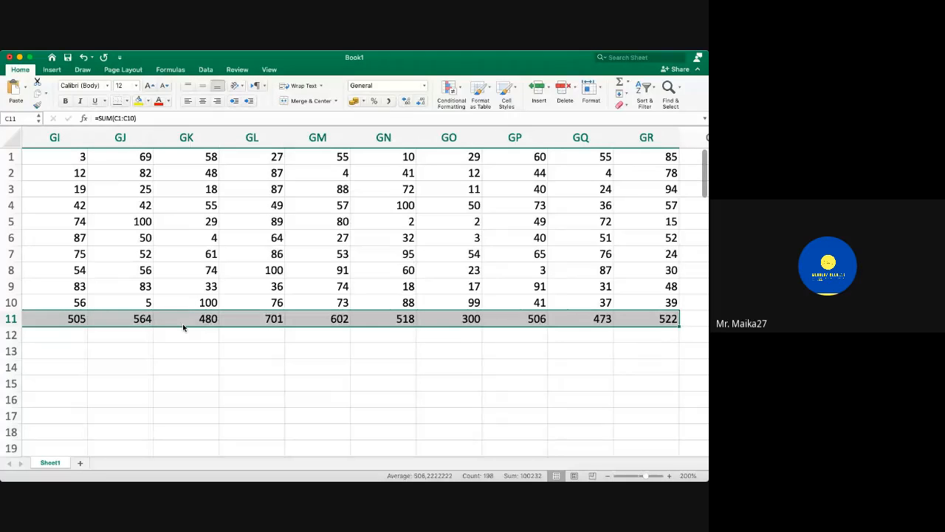
pyautogui.press('Delete')
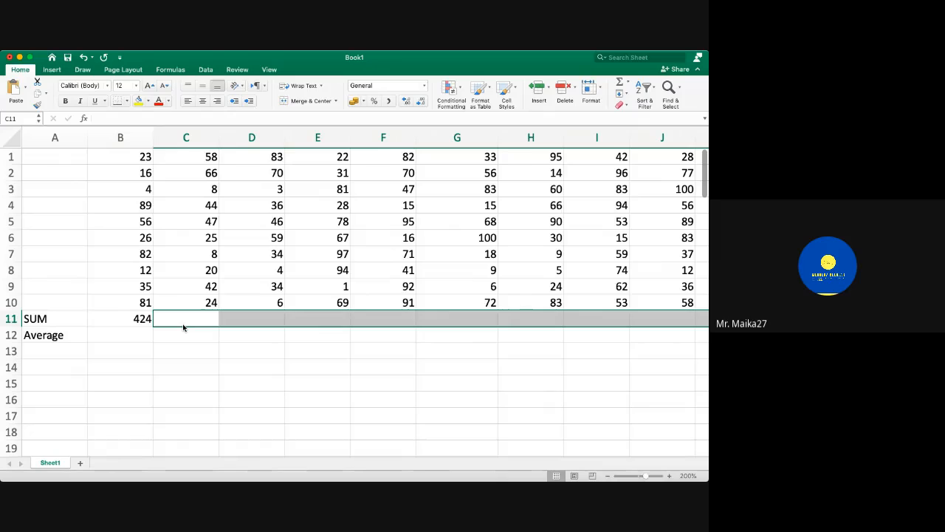
# Select the random numbers in row 10 from C10 to the last filled column to examine how far the block extends.
pyautogui.press('Left')
pyautogui.press('Up')
pyautogui.press('Right')
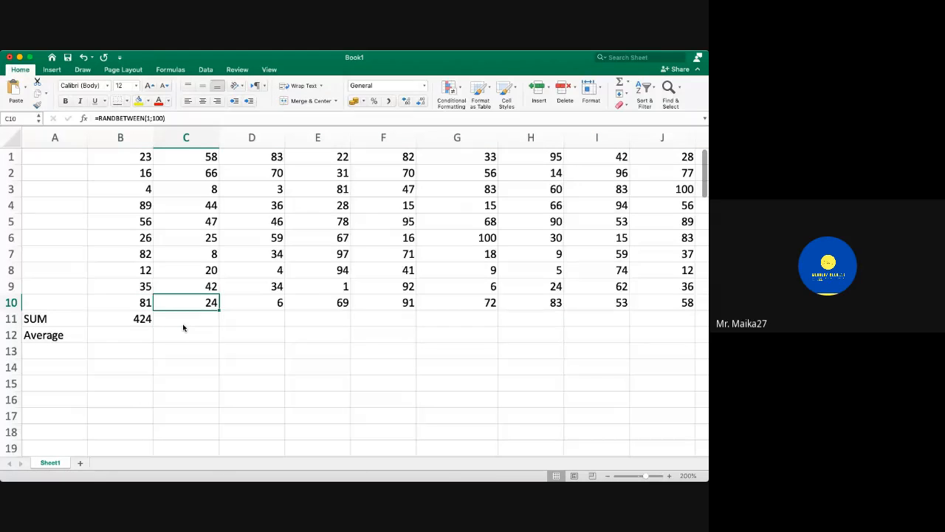
pyautogui.hotkey('ctrl', 'shift', 'Right')
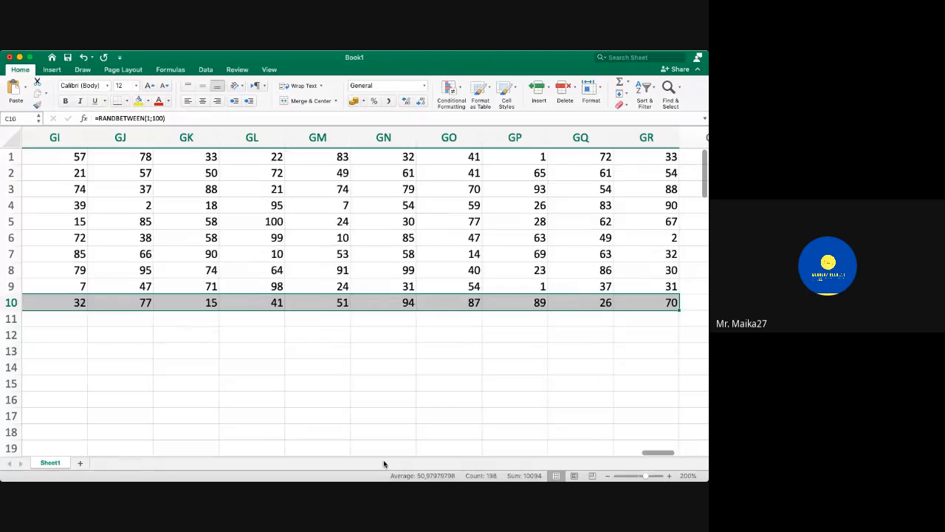
pyautogui.click(345, 479)
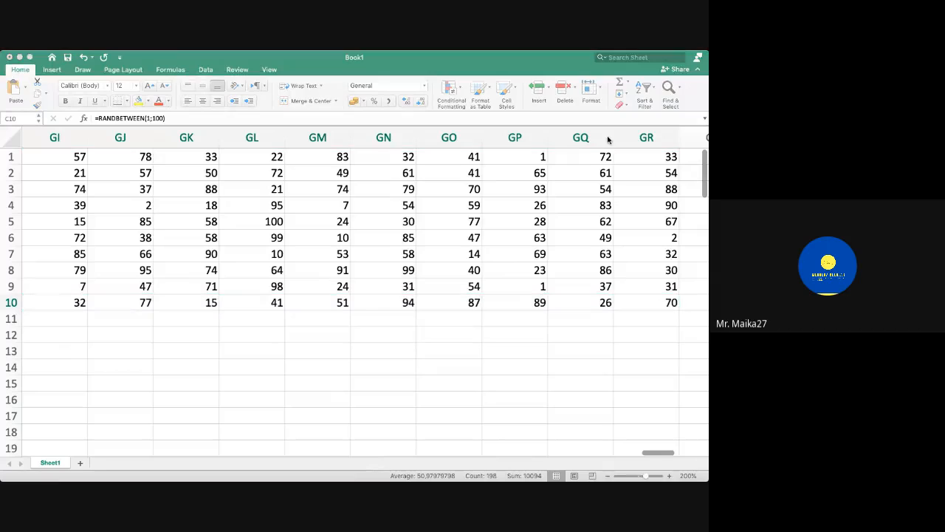
# Copy the SUM formula in B11 and paste it across row 11 over B11:GR11.
pyautogui.click(289, 306)
pyautogui.press('Left')
pyautogui.press('Down')
pyautogui.hscroll(-2, 186, 310)
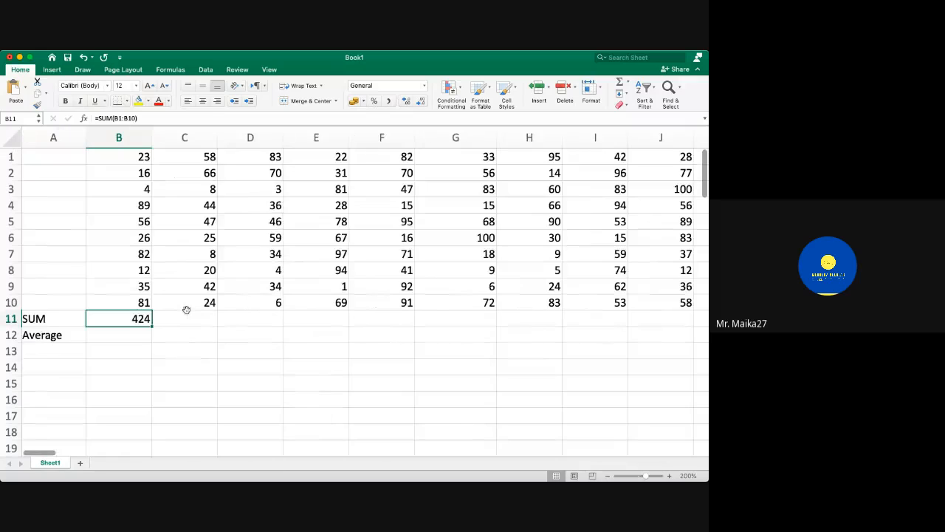
pyautogui.press('super+c')
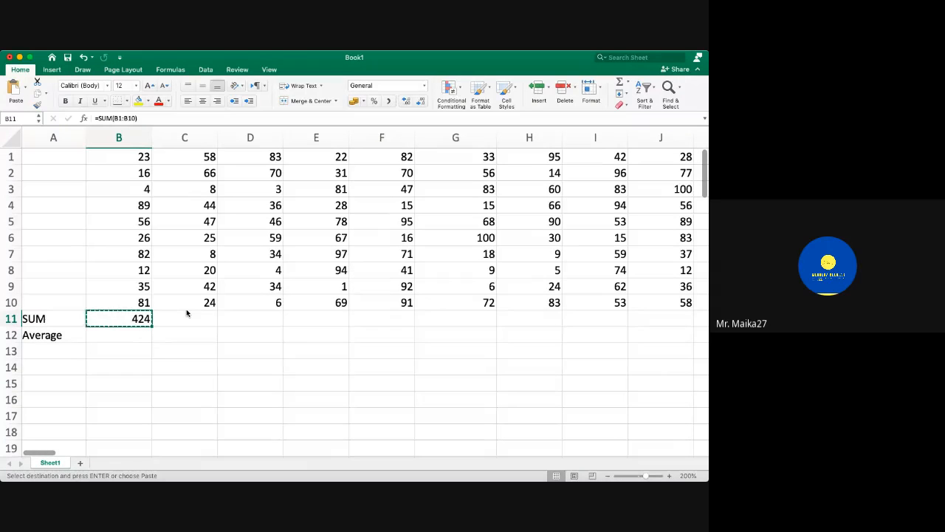
pyautogui.press('Up')
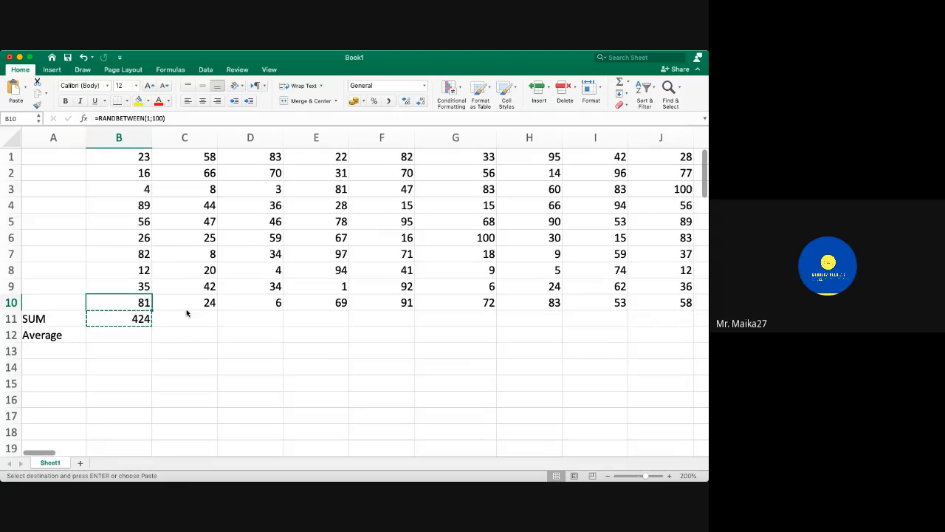
pyautogui.press('super+Right')
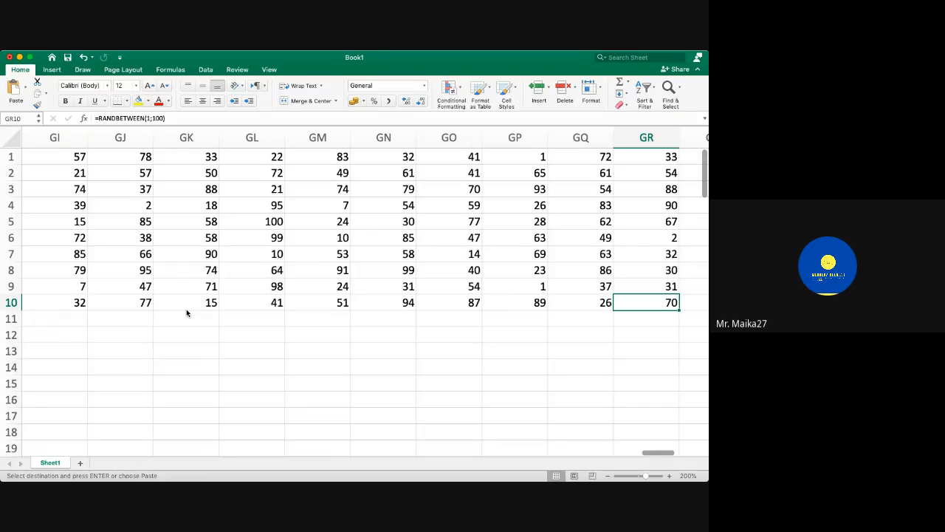
pyautogui.press('Down')
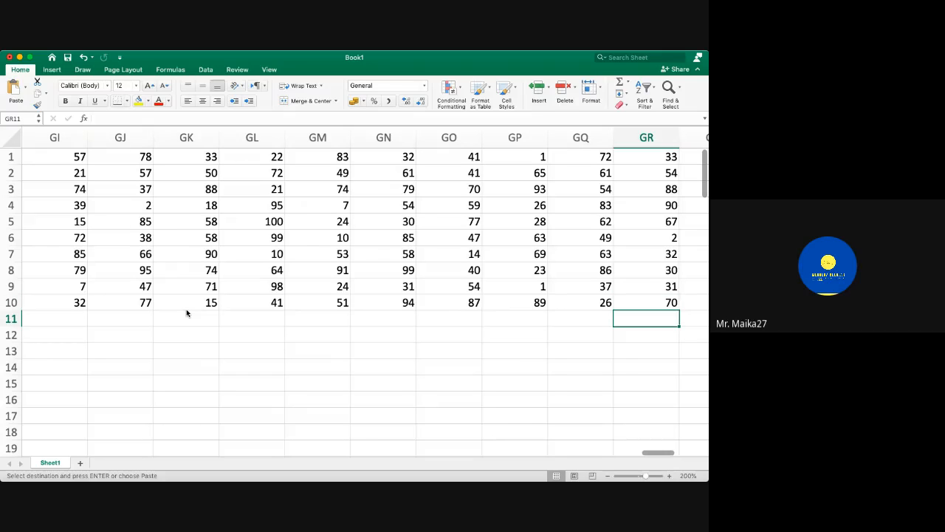
pyautogui.press('shift+super+Left')
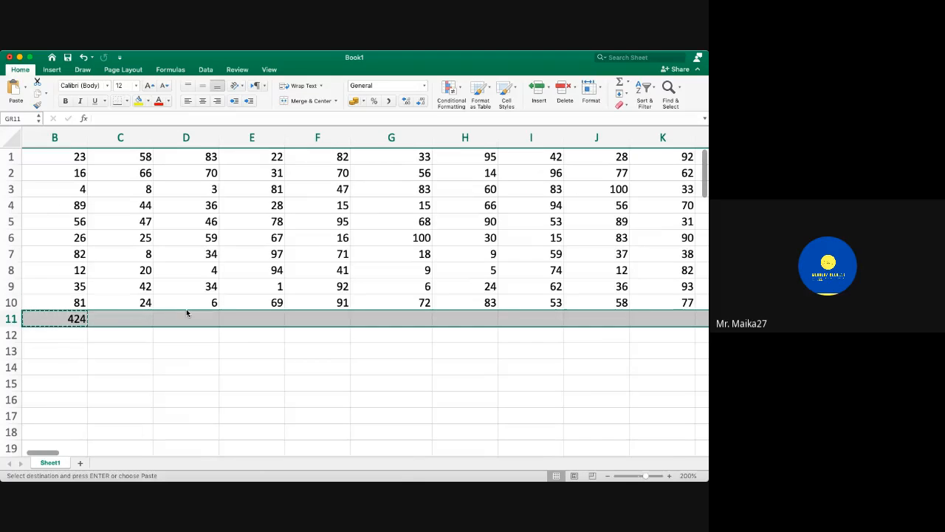
pyautogui.press('super+v')
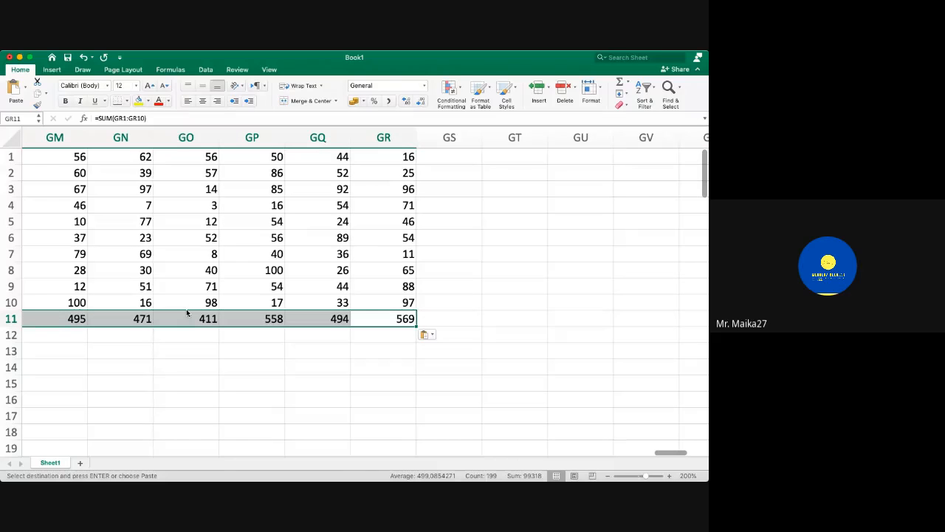
# Clear the pasted SUM formulas from C11 through GR11, keeping the original in B11.
pyautogui.press('Left')
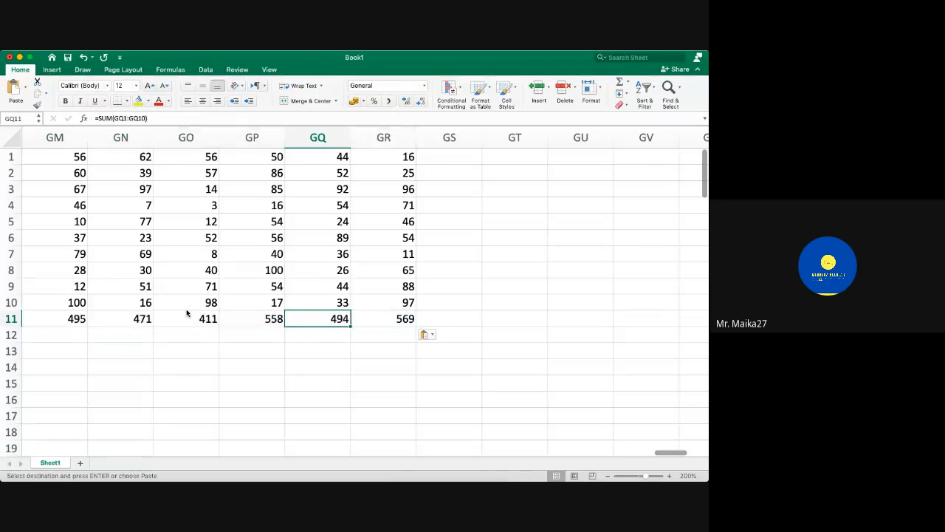
pyautogui.press('super+Left')
pyautogui.press('Right')
pyautogui.press('Right')
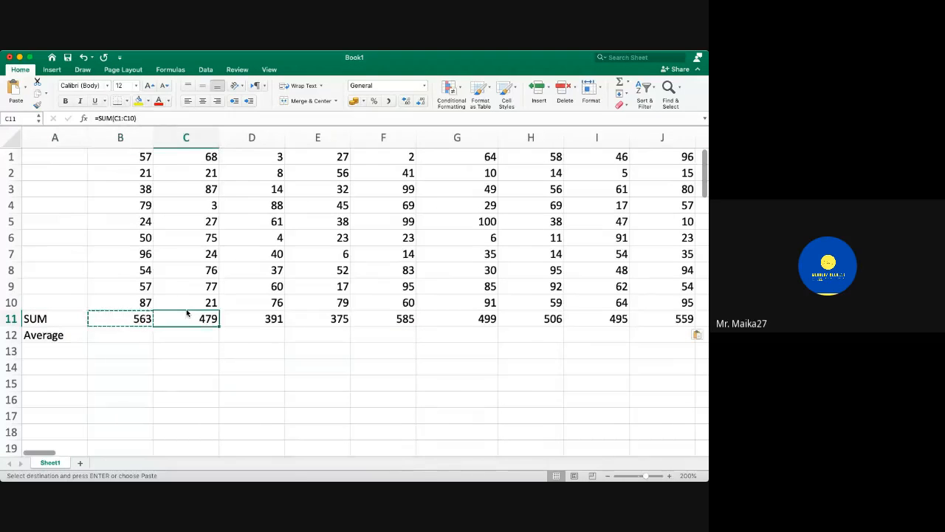
pyautogui.press('shift+super+Right')
# Repeat copying the SUM formula from B11 across row 11 to column GR.
pyautogui.press('Left')
pyautogui.press('super+c')
pyautogui.press('Up')
pyautogui.press('super+Right')
pyautogui.press('Down')
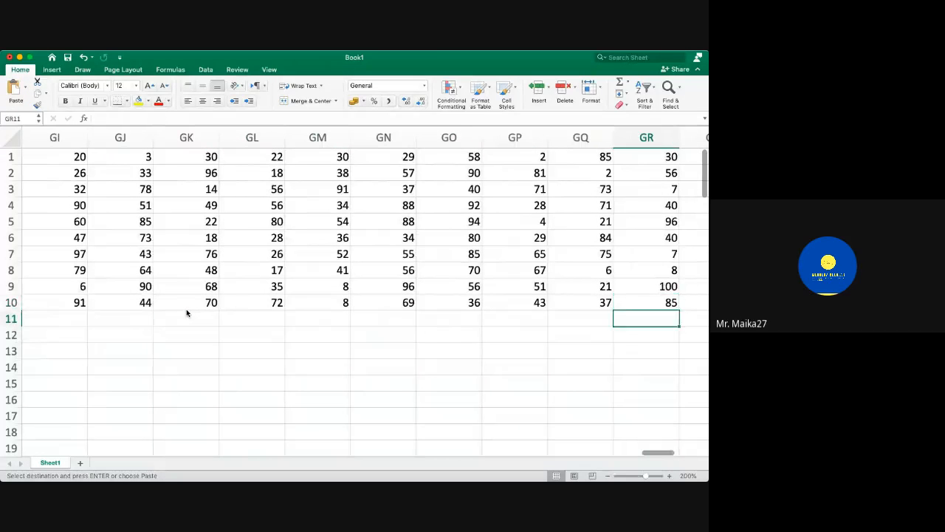
pyautogui.press('shift+super+Left')
pyautogui.press('super+v')
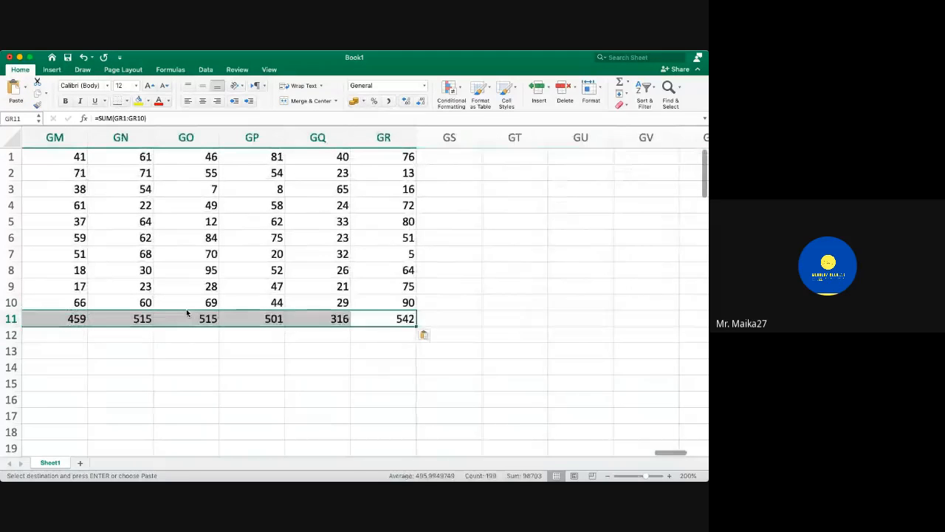
# Remove the repeated SUM formulas in C11:GR11 so that only B11 keeps its formula.
pyautogui.press('Left')
pyautogui.press('Left')
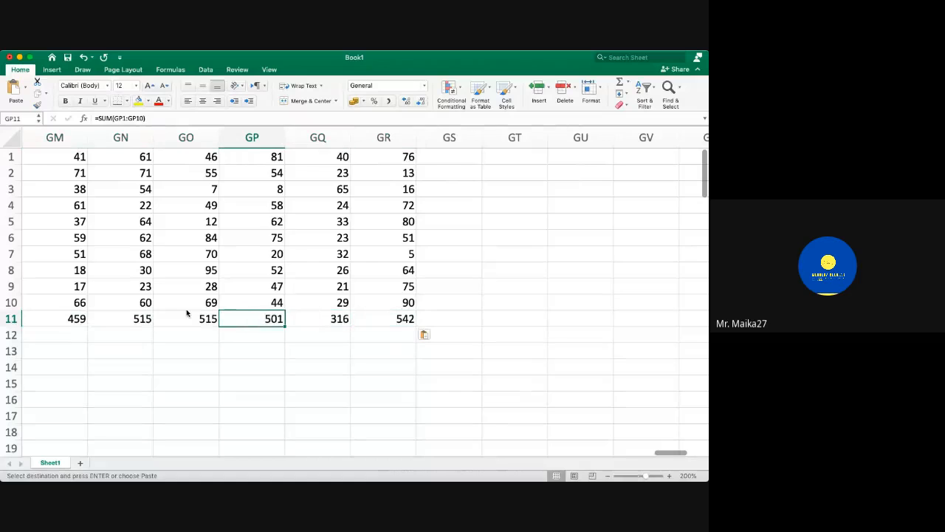
pyautogui.press('super+Left')
pyautogui.press('Right')
pyautogui.press('super+c')
pyautogui.press('Right')
pyautogui.press('super+shift+Right')
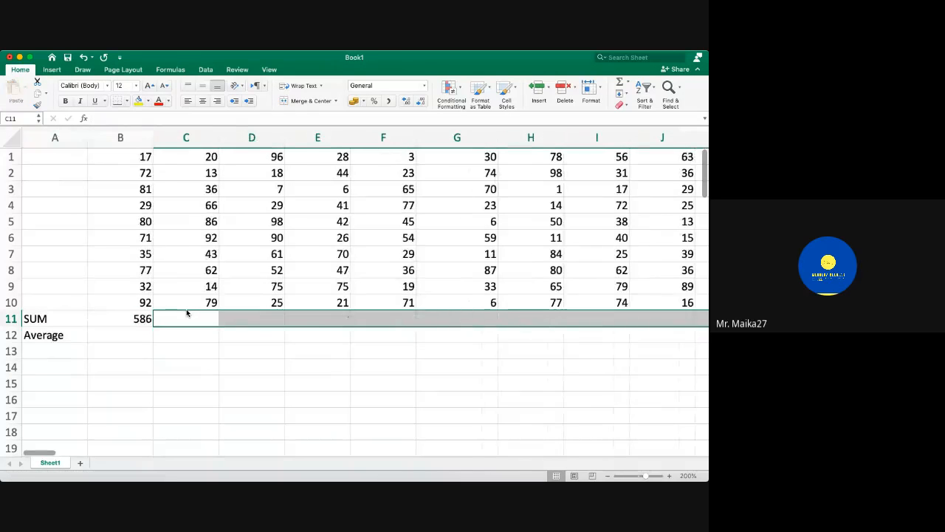
# Copy the SUM formula in B11 once more and paste it over B11:GR11.
pyautogui.press('Left')
pyautogui.press('super+c')
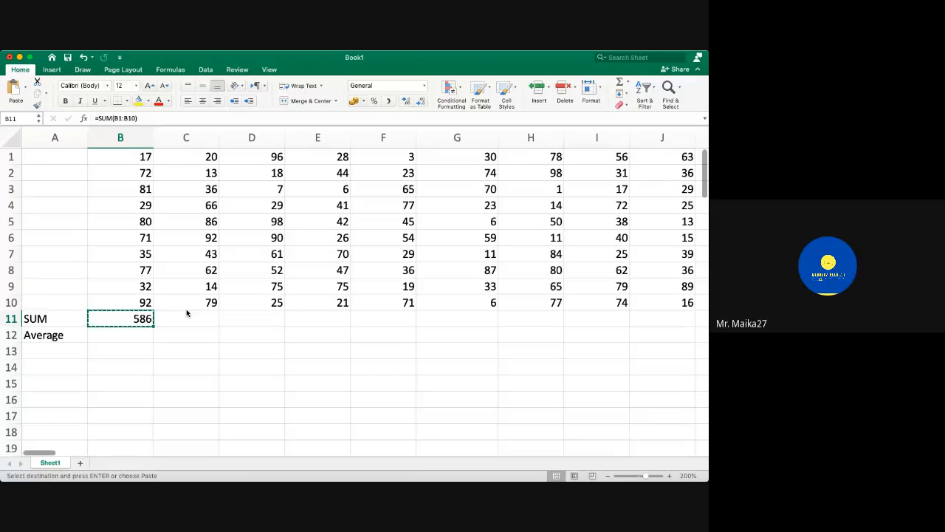
pyautogui.press('Up')
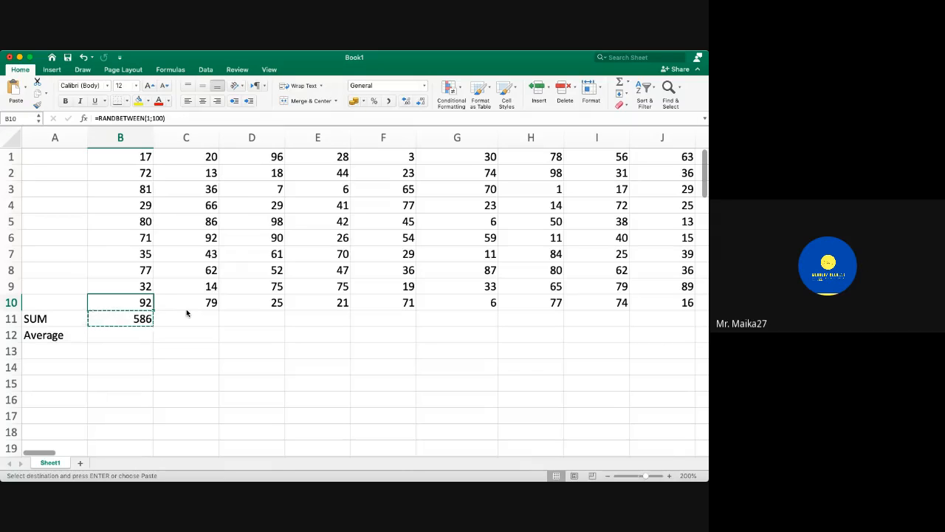
pyautogui.hotkey('ctrl', 'Right')
pyautogui.press('Down')
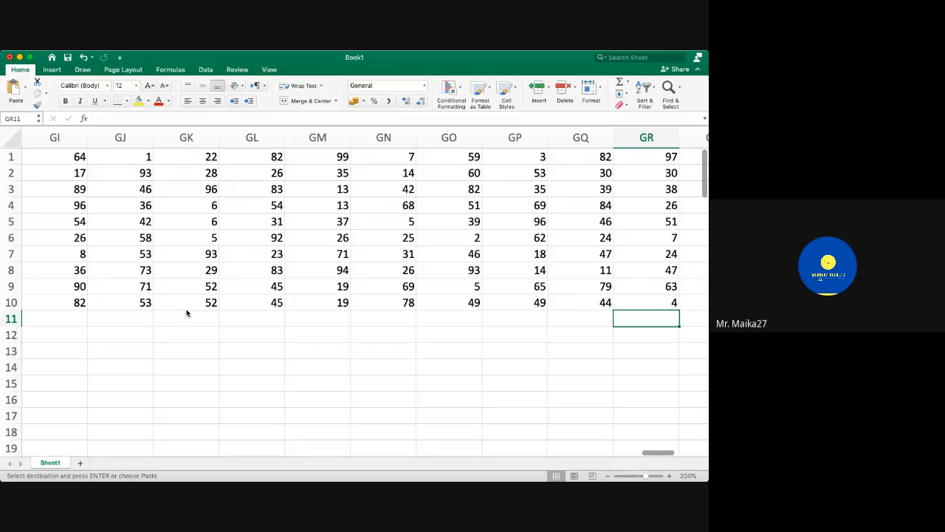
pyautogui.hotkey('ctrl', 'shift', 'Left')
pyautogui.hotkey('ctrl', 'v')
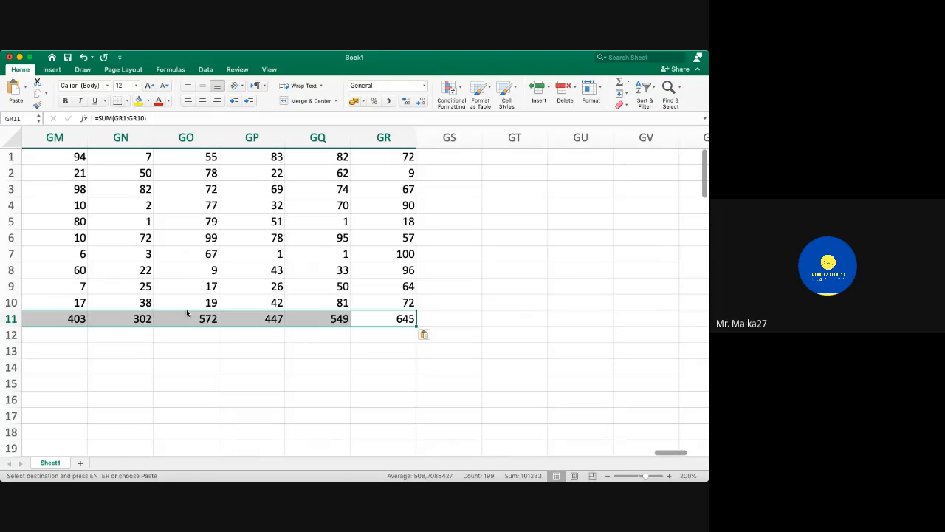
pyautogui.hscroll(-1, 178, 365)
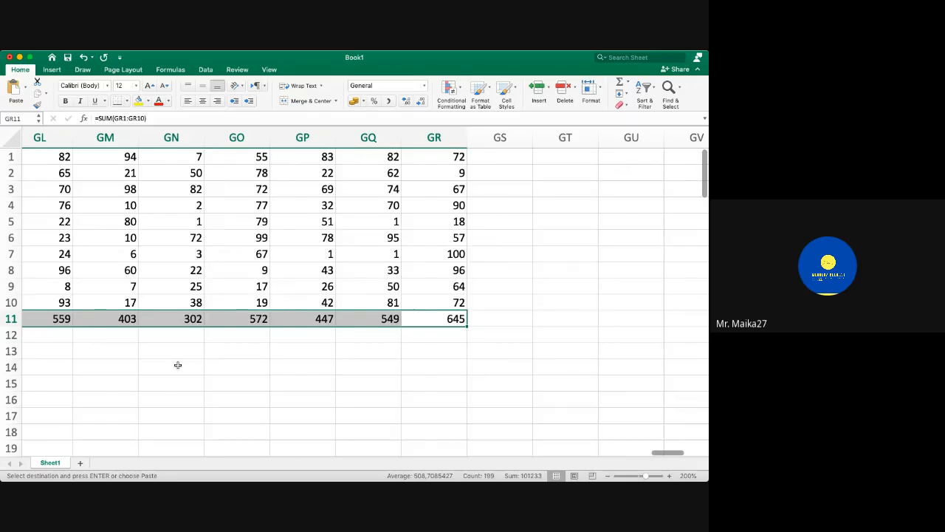
pyautogui.hscroll(-20, 178, 365)
pyautogui.hscroll(-12, 177, 365)
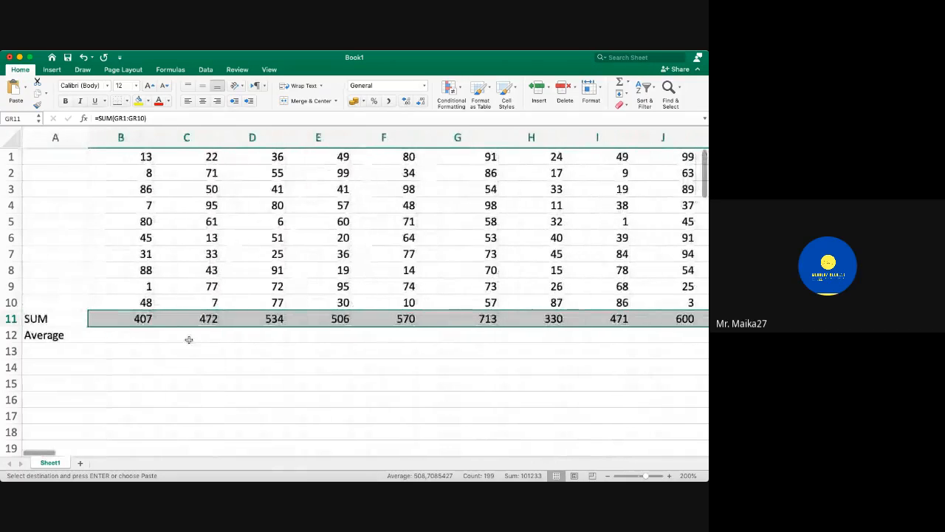
# Delete the SUM formulas from C11 to GR11, leaving only the one in B11.
pyautogui.click(144, 318)
pyautogui.click(212, 313)
pyautogui.press('super+shift+Right')
pyautogui.press('Delete')
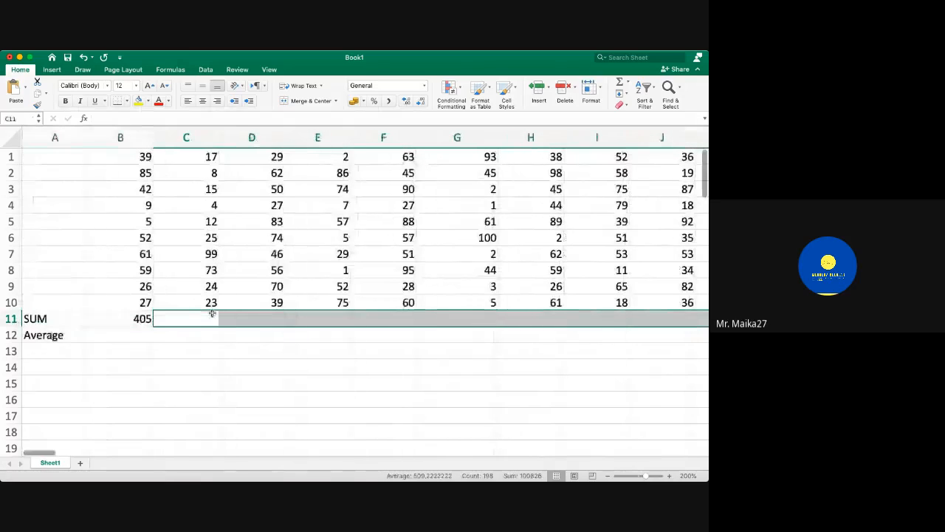
# Fill the SUM formula from B11 across row 11 to GR11 with the fill handle.
pyautogui.press('Left')
pyautogui.moveTo(153, 325); pyautogui.dragTo(611, 320)
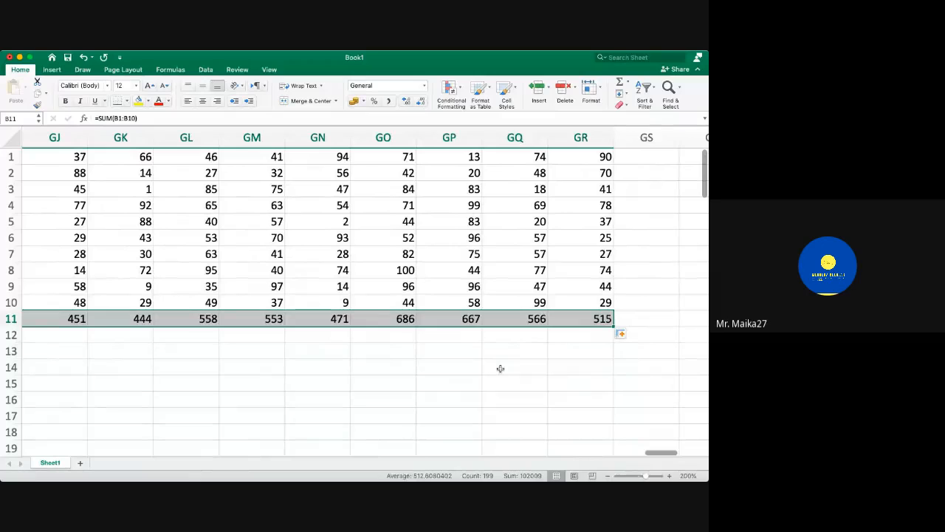
pyautogui.press('super+shift+Left')
pyautogui.press('Right')
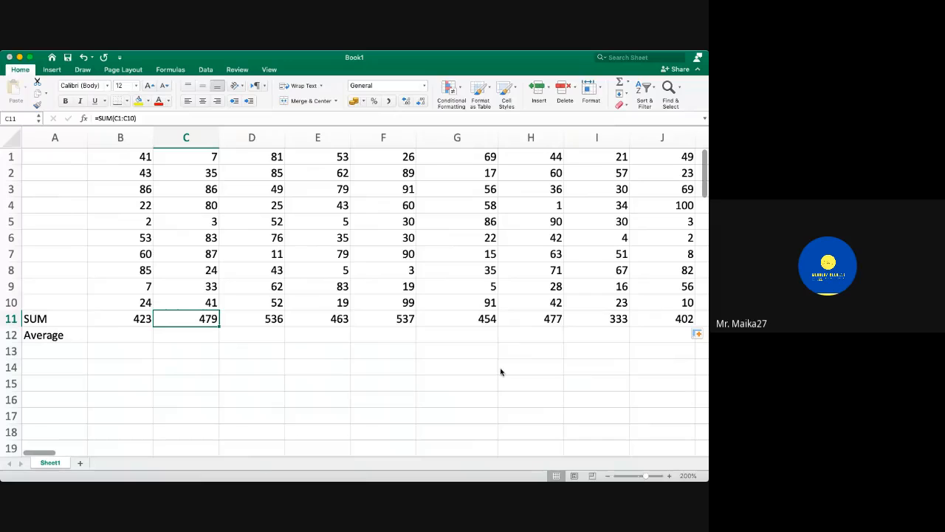
# Enter =AVERAGE(B1:B10) in B12 to average the numbers in column B.
pyautogui.press('Down')
pyautogui.press('Left')
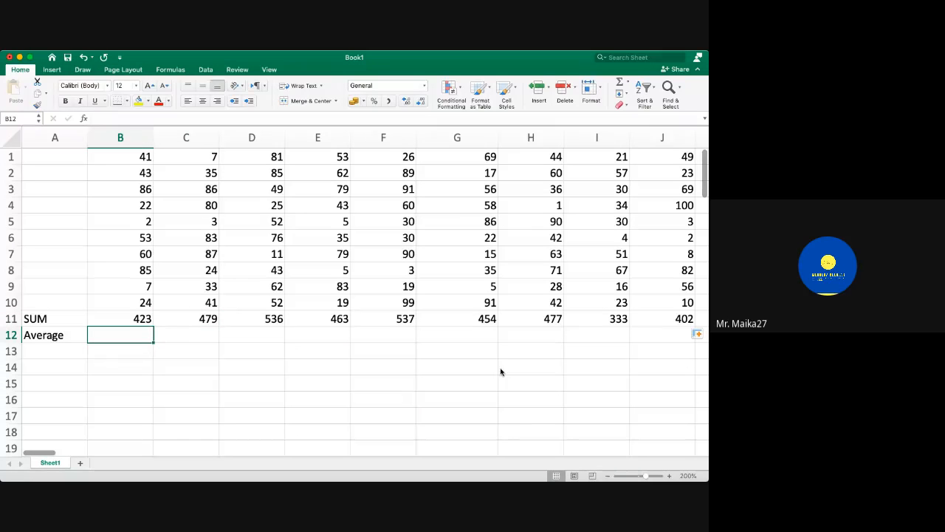
pyautogui.write('=averag')
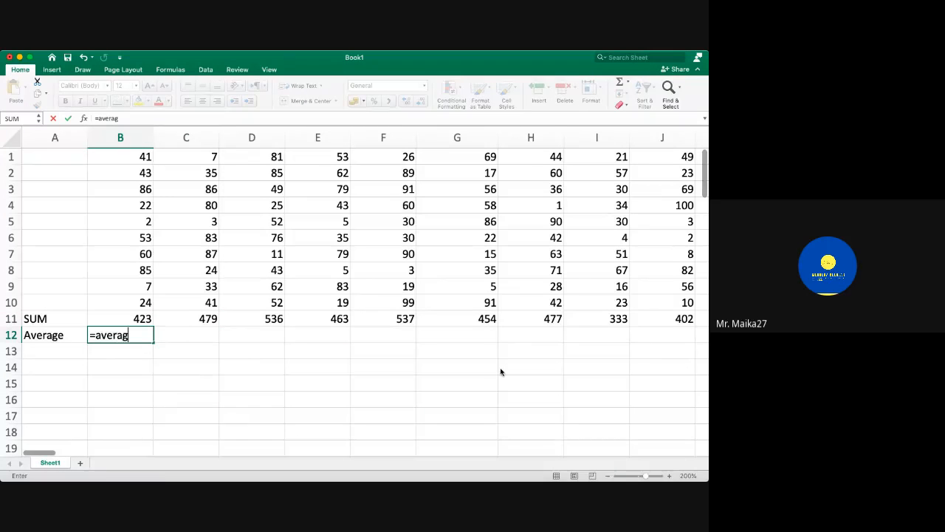
pyautogui.write('e(')
pyautogui.press('Up')
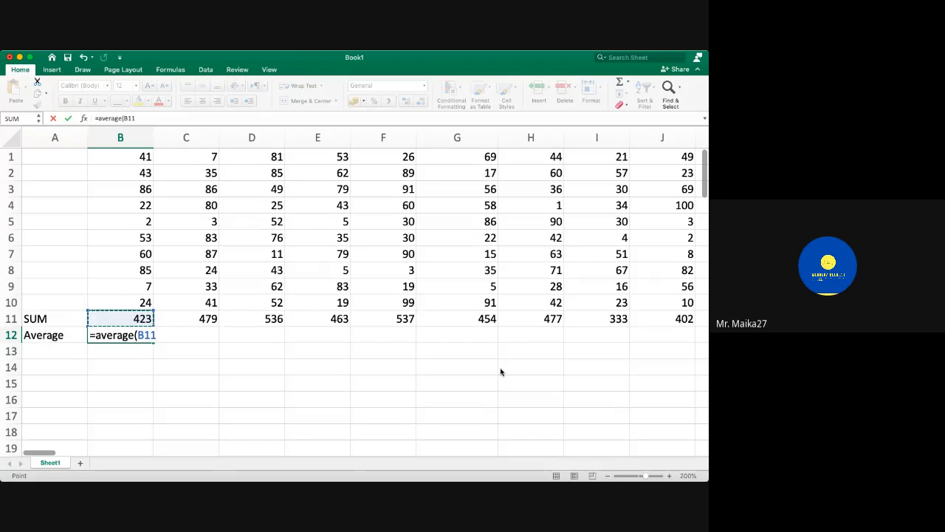
pyautogui.press('Up')
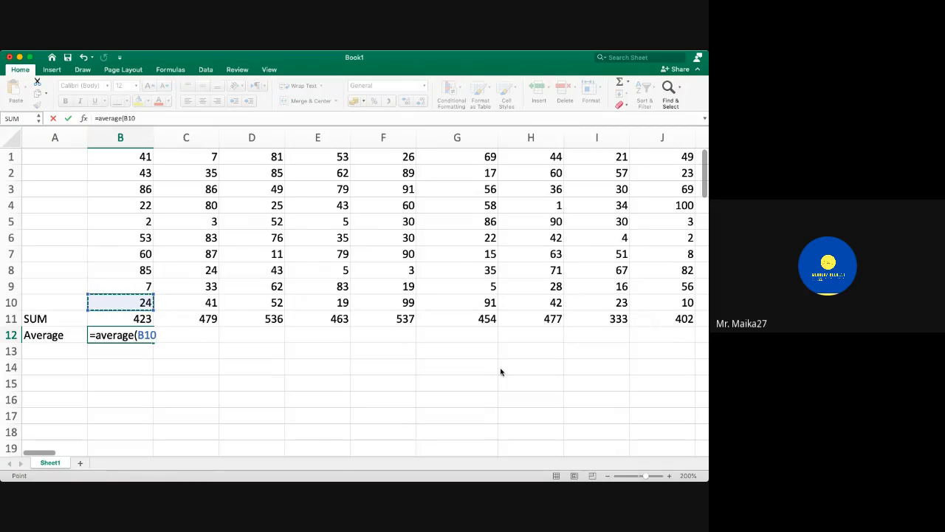
pyautogui.hotkey('ctrl', 'shift', 'Up')
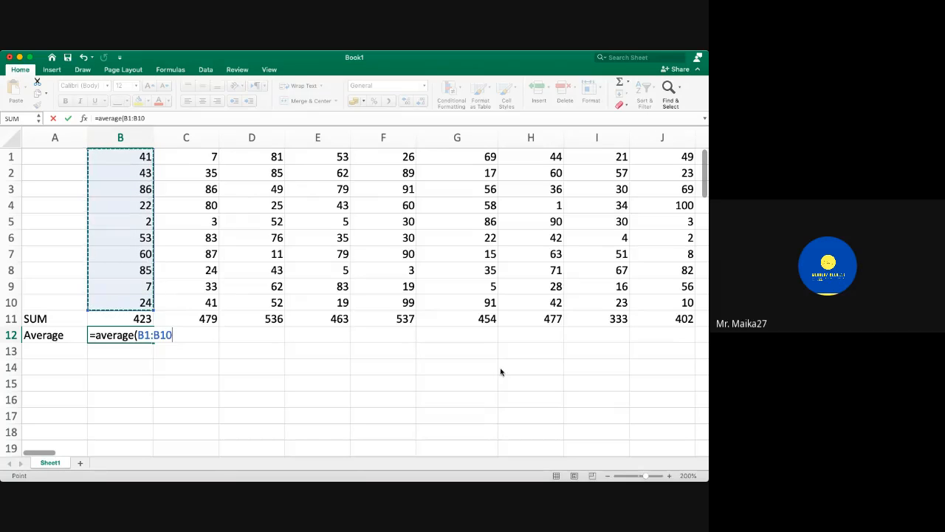
pyautogui.write(')')
pyautogui.press('Return')
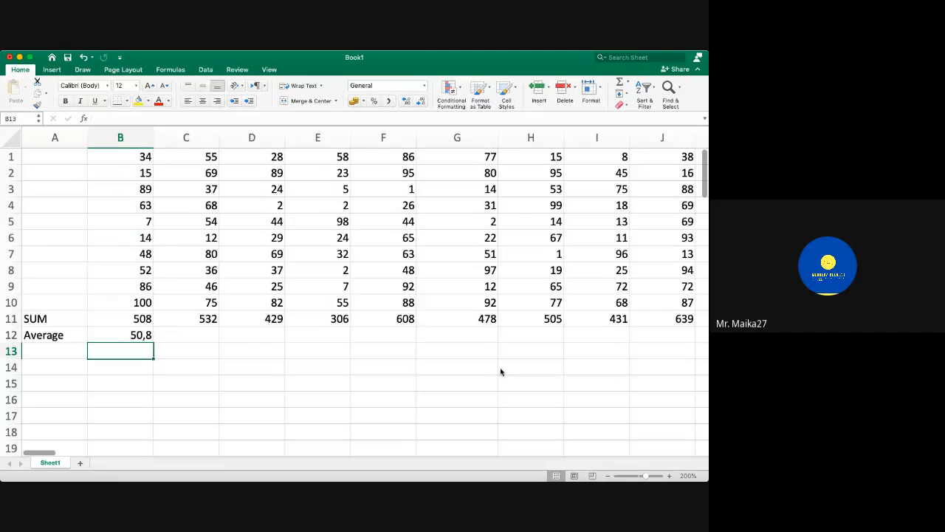
# Copy the AVERAGE formula in B12 and paste it across row 12 over B12:GR12.
pyautogui.press('Up')
pyautogui.press('super+c')
pyautogui.press('Up')
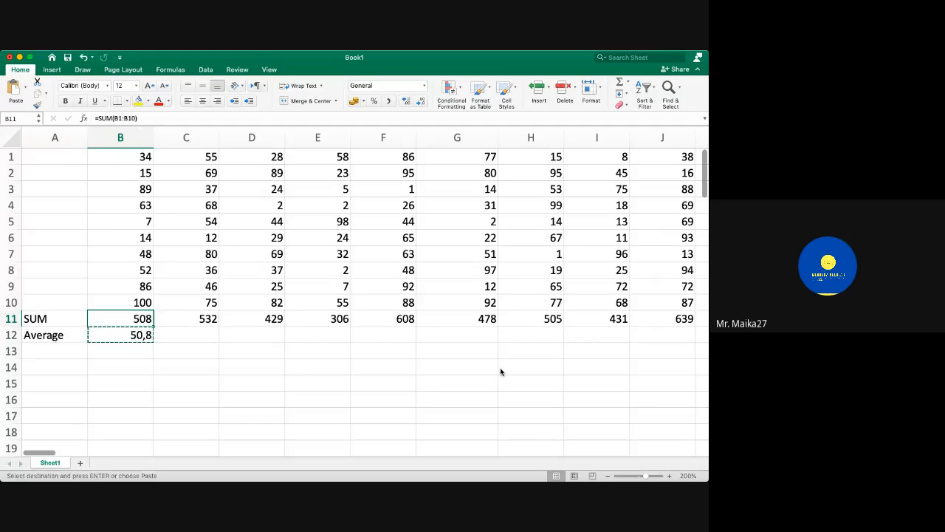
pyautogui.press('super+Right')
pyautogui.press('Down')
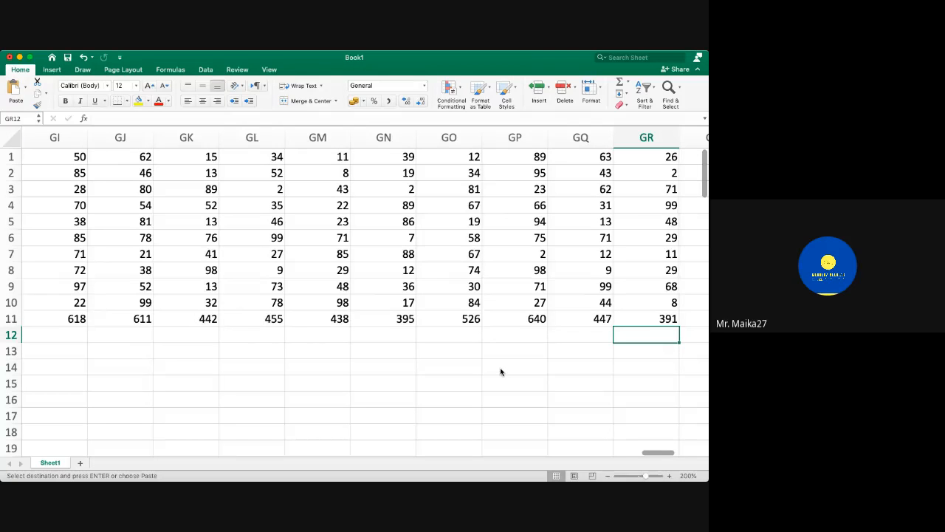
pyautogui.press('shift+super+Left')
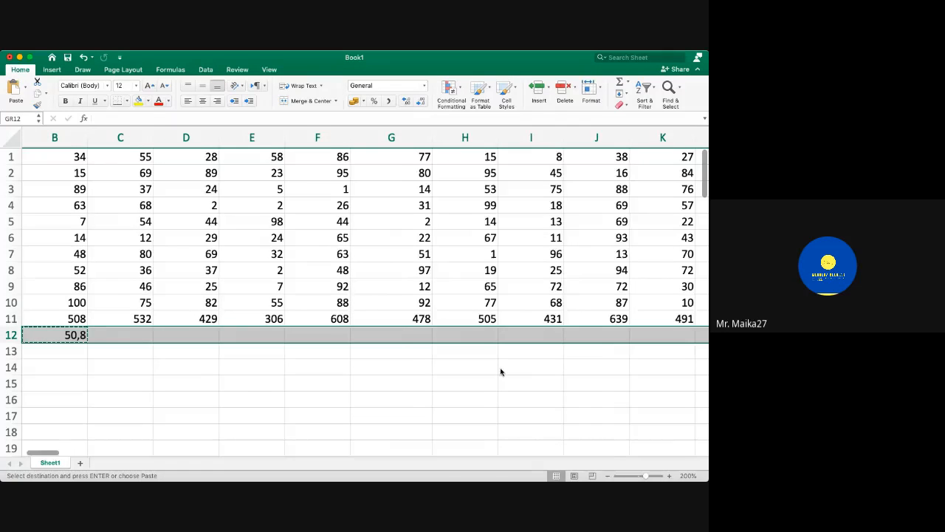
pyautogui.press('super+v')
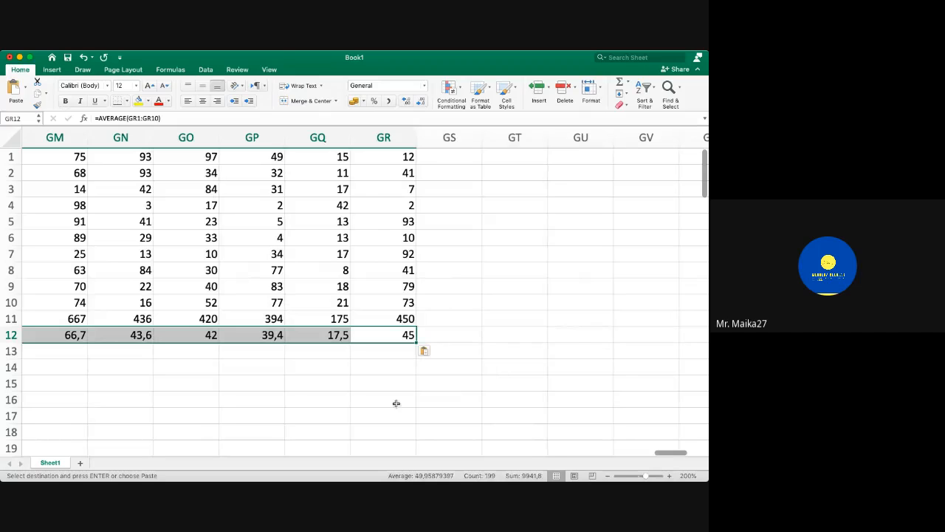
pyautogui.hscroll(-10, 373, 411)
pyautogui.hscroll(-20, 373, 412)
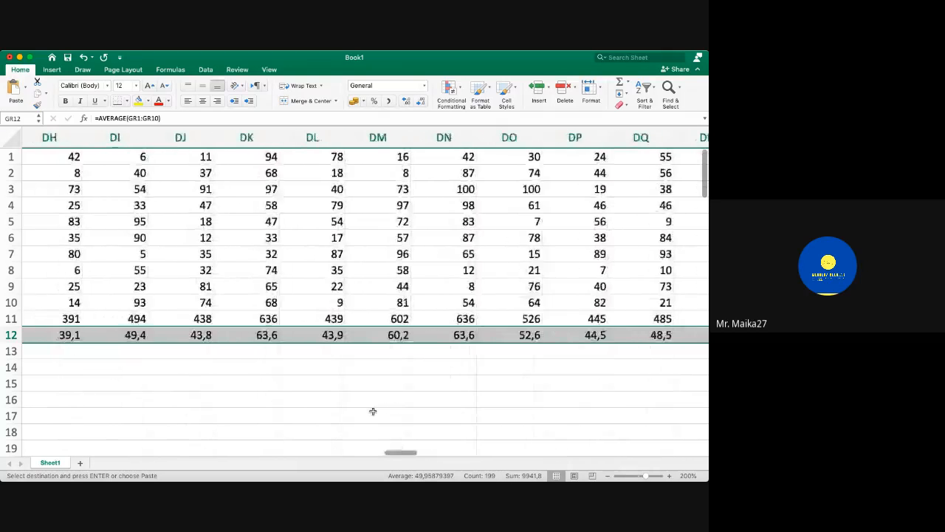
pyautogui.hscroll(-15, 373, 411)
pyautogui.hscroll(-8, 82, 343)
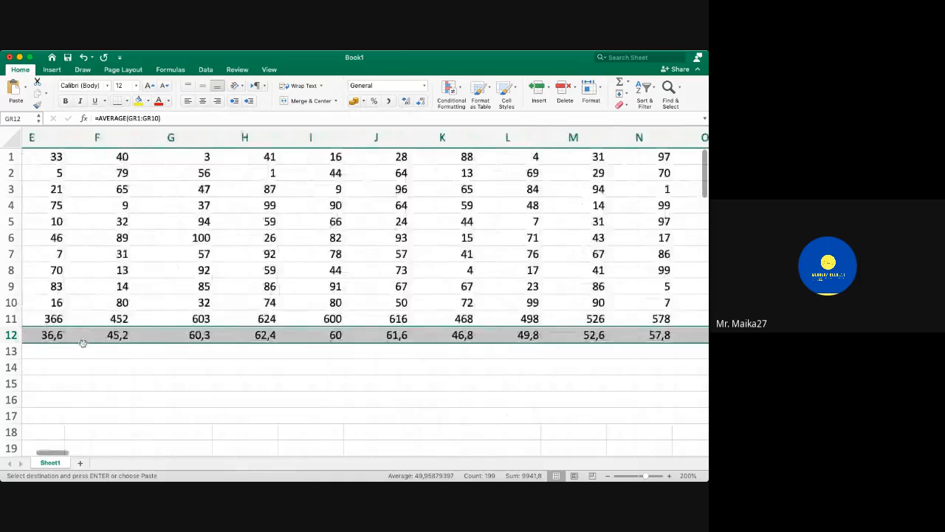
# Enter a MIN formula over B1:B10 in B13, in the Min row.
pyautogui.click(132, 349)
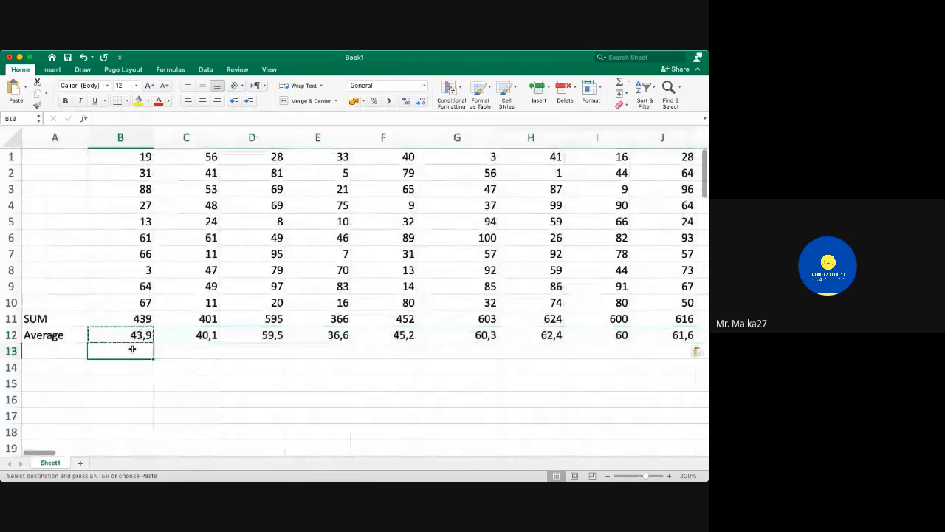
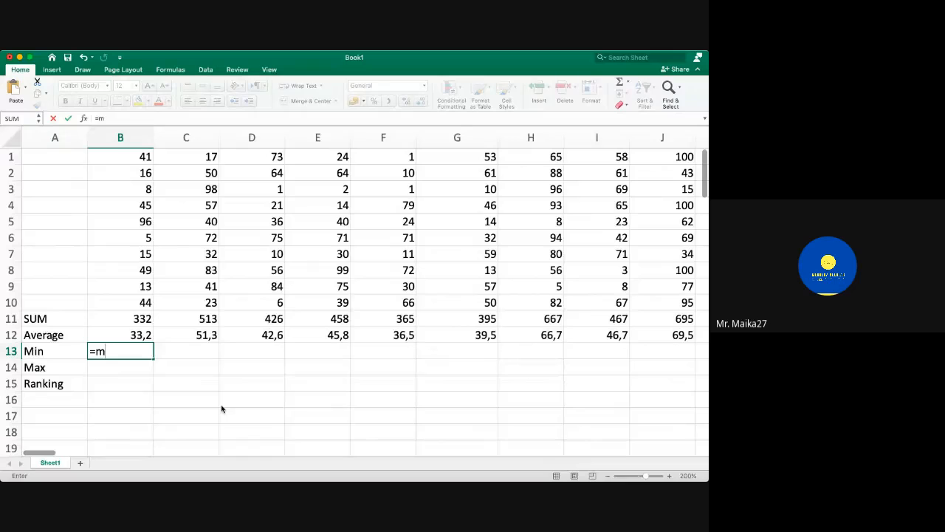
pyautogui.write('in(')
pyautogui.press('Up')
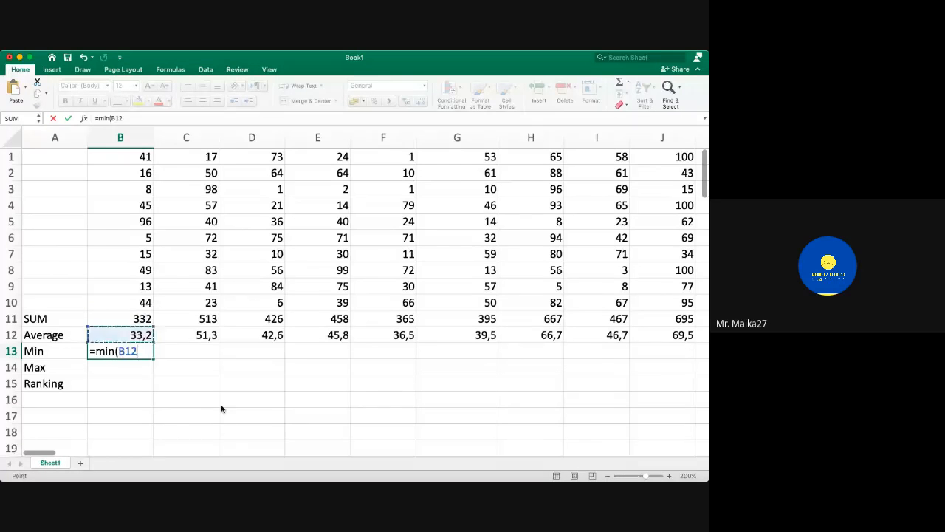
pyautogui.press('Up')
pyautogui.press('Up')
pyautogui.press('super+shift+Up')
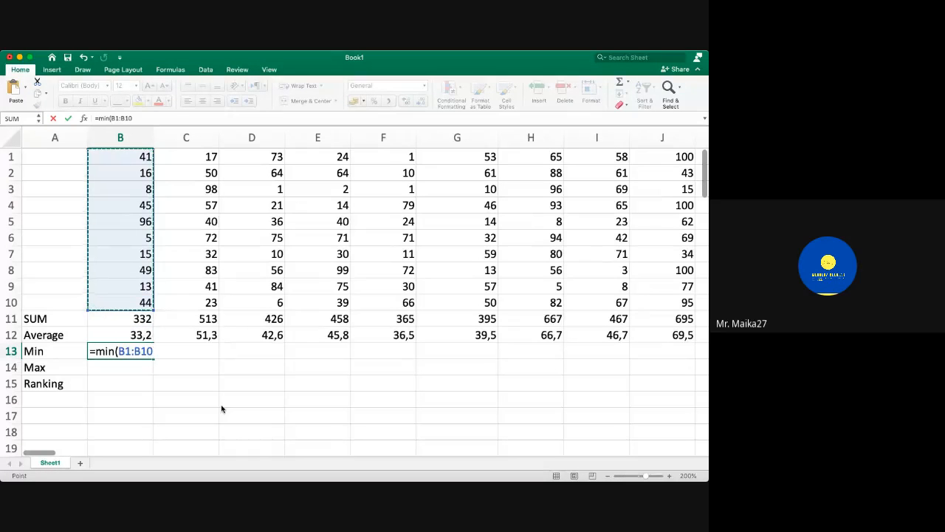
pyautogui.press('Return')
# Copy the MIN formula in B13 and paste it across row 13 over B13:GR13.
pyautogui.press('Up')
pyautogui.press('super+c')
pyautogui.press('Up')
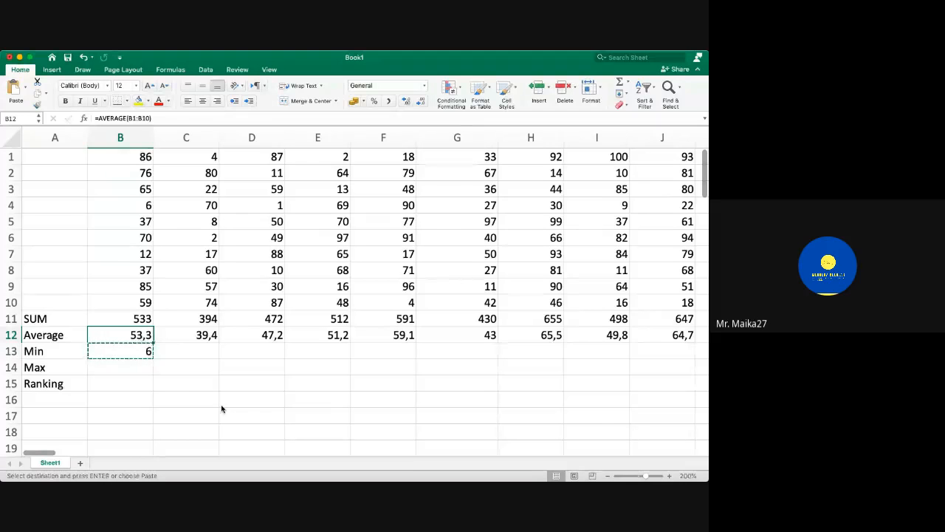
pyautogui.press('super+Right')
pyautogui.press('Down')
pyautogui.press('super+shift+Left')
pyautogui.press('super+v')
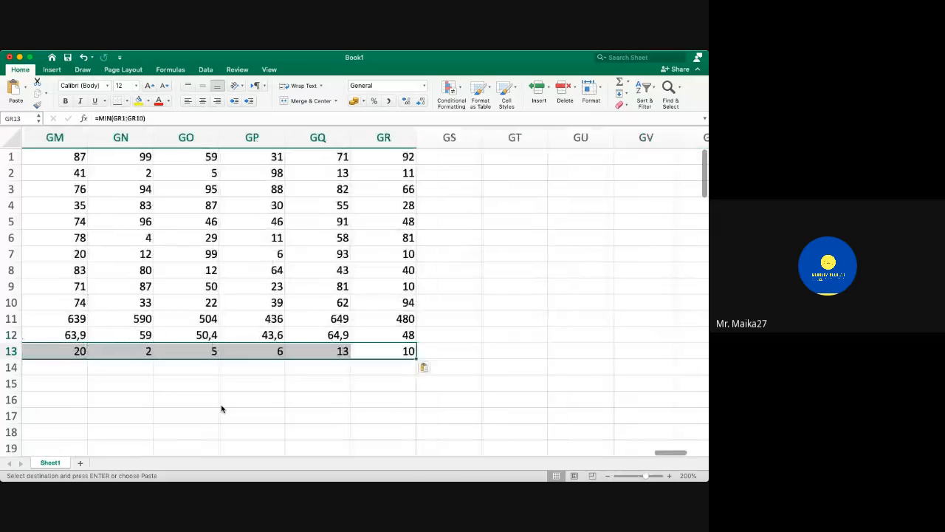
pyautogui.press('super+Left')
pyautogui.press('Right')
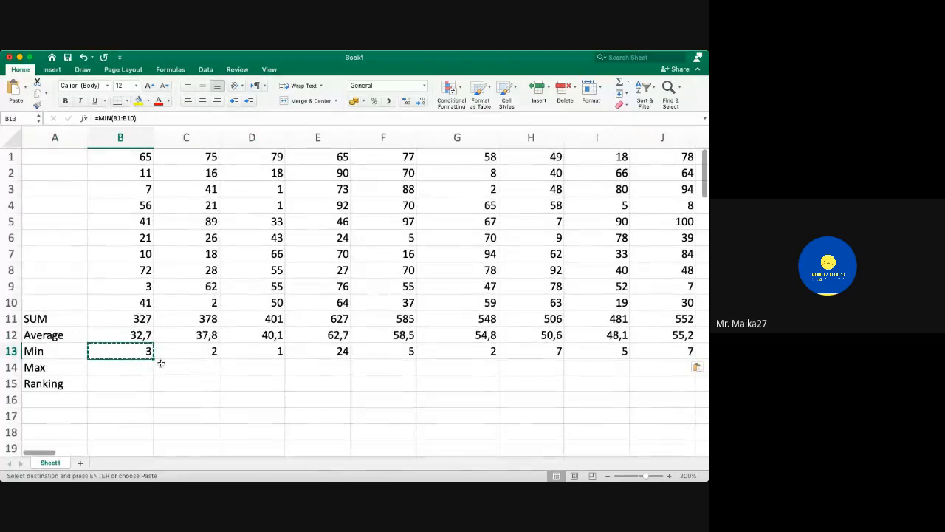
# Enter =MAX(B1:B10) in B14, in the Max row.
pyautogui.click(129, 368)
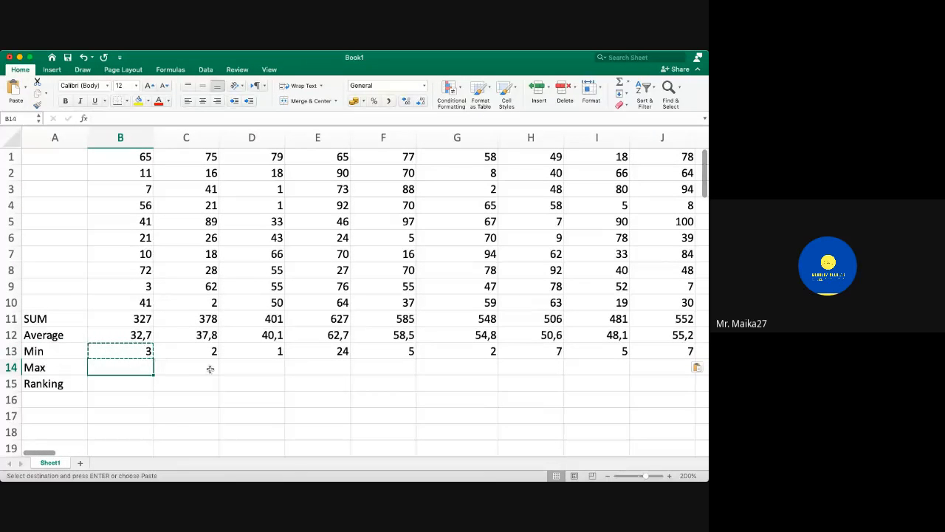
pyautogui.write('=max(')
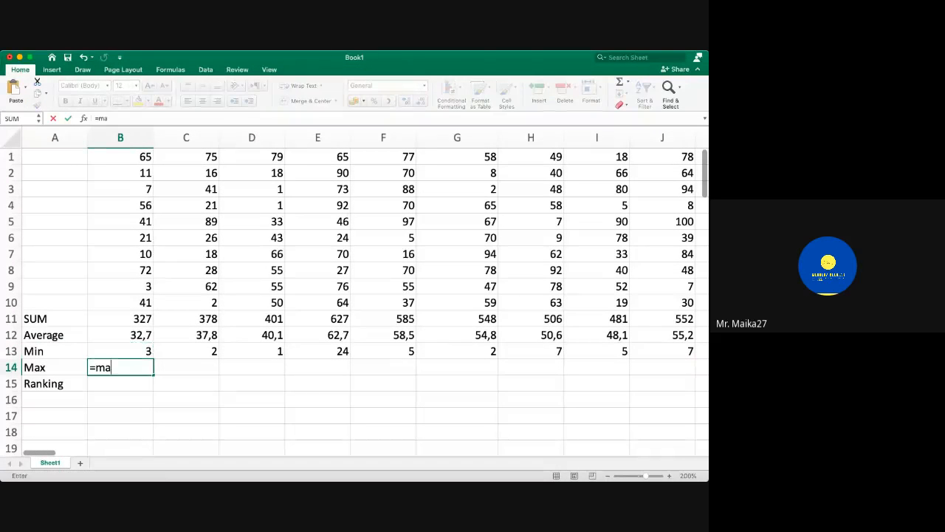
pyautogui.press('Up')
pyautogui.press('Up')
pyautogui.press('Up')
pyautogui.press('Up')
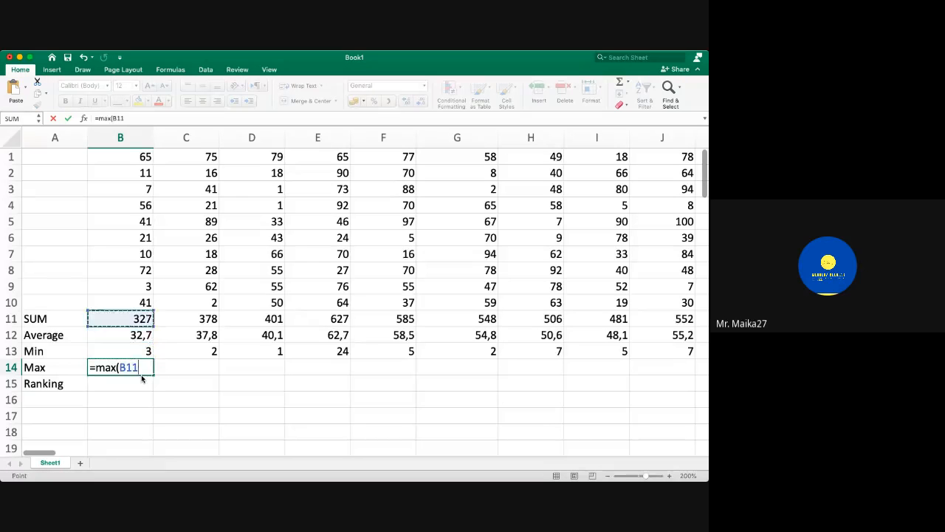
pyautogui.press('super+shift+Up')
pyautogui.write(')')
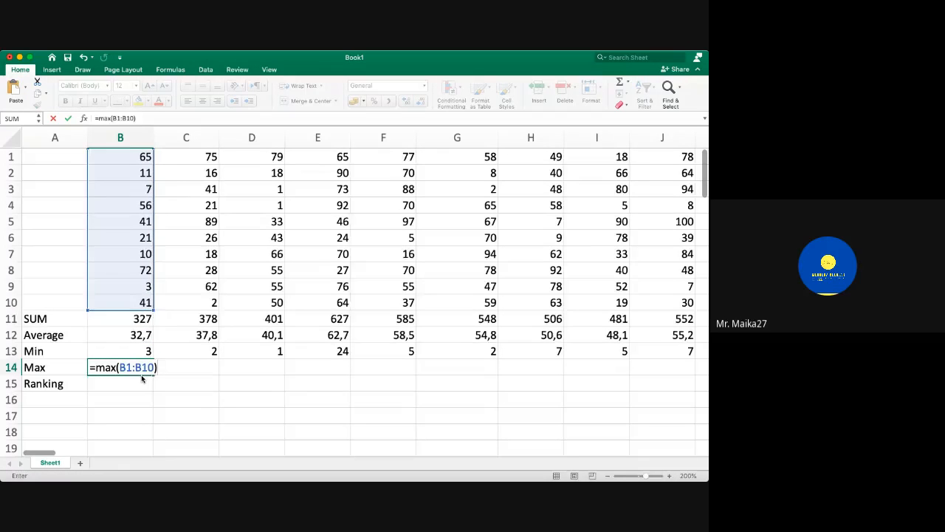
pyautogui.press('Return')
# Copy the MAX formula in B14 across row 14 to GR14, and select B15 in the Ranking row.
pyautogui.press('Up')
pyautogui.press('super+c')
pyautogui.press('Up')
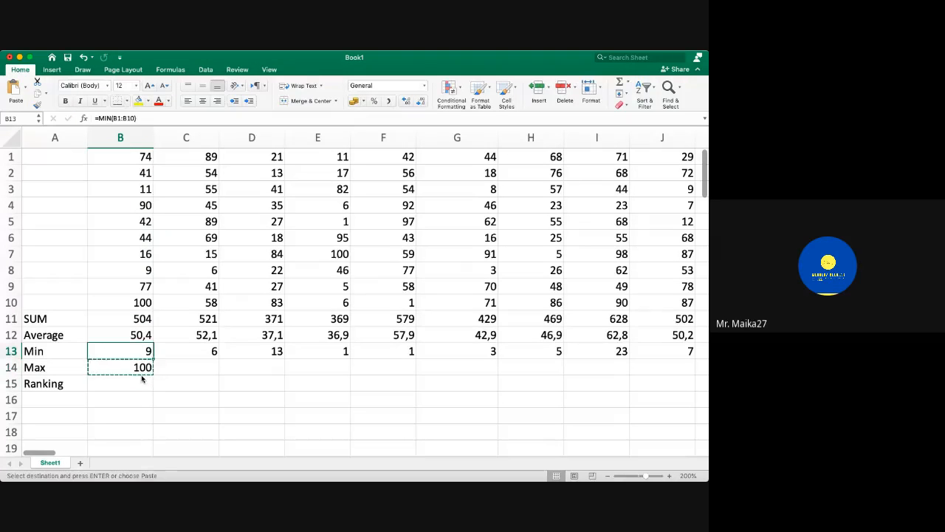
pyautogui.press('super+Right')
pyautogui.press('Down')
pyautogui.press('super+shift+Left')
pyautogui.press('super+v')
pyautogui.press('Left')
pyautogui.press('super+Left')
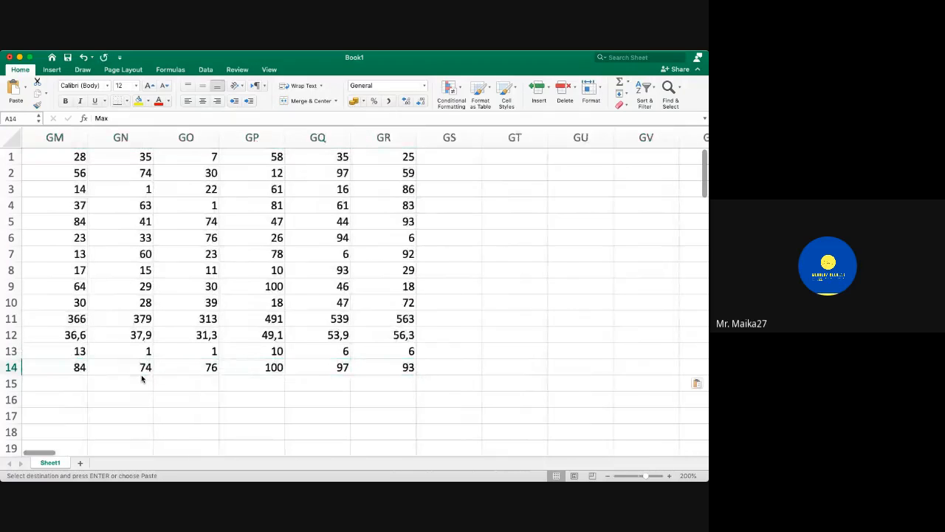
pyautogui.press('Down')
pyautogui.press('Right')
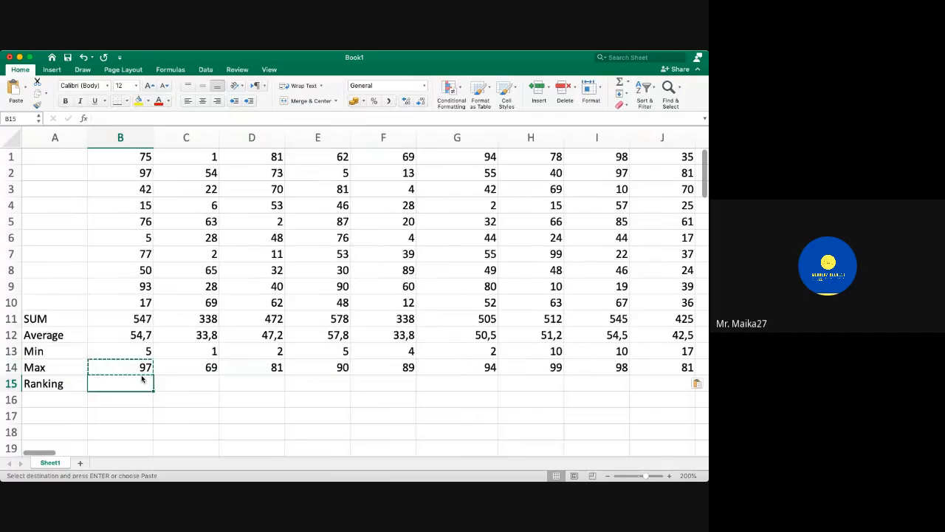
# Cancel the pending copy and review the Min and Max labels and the MIN formula in B13.
pyautogui.press('Escape')
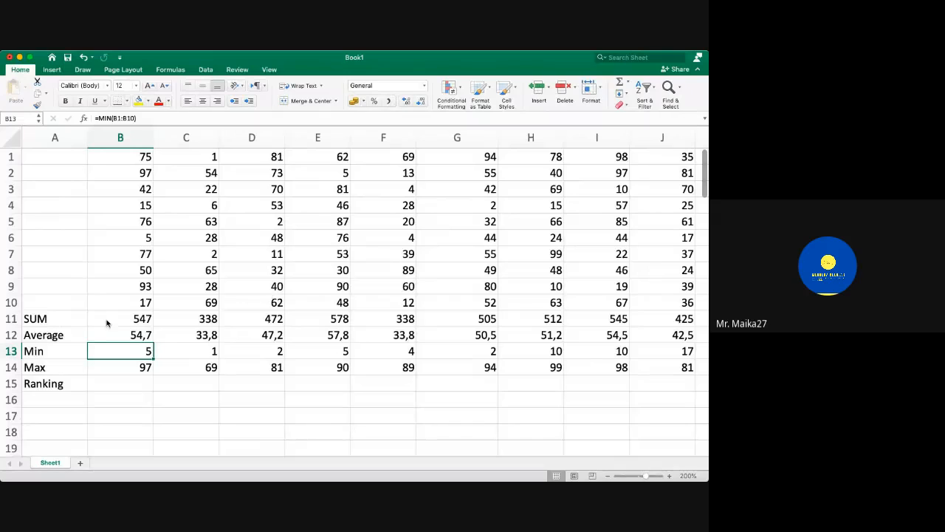
pyautogui.click(40, 352)
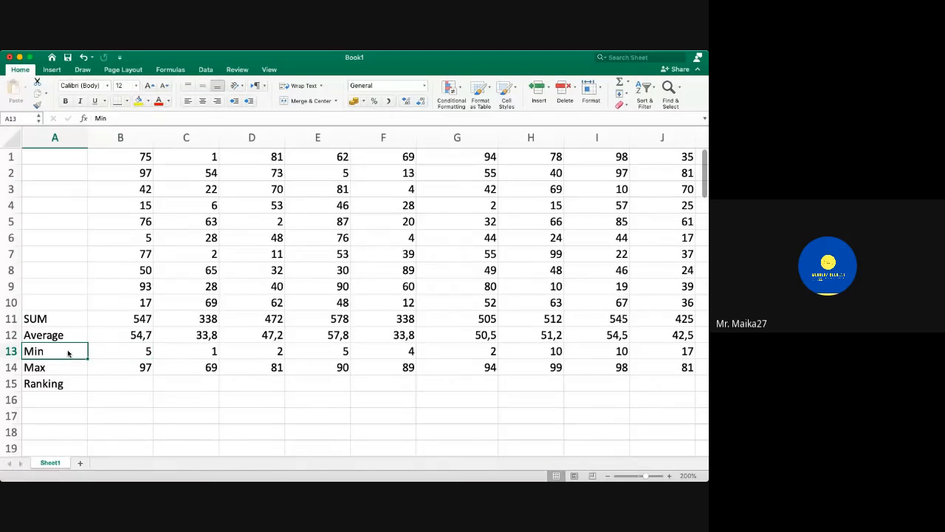
pyautogui.click(142, 351)
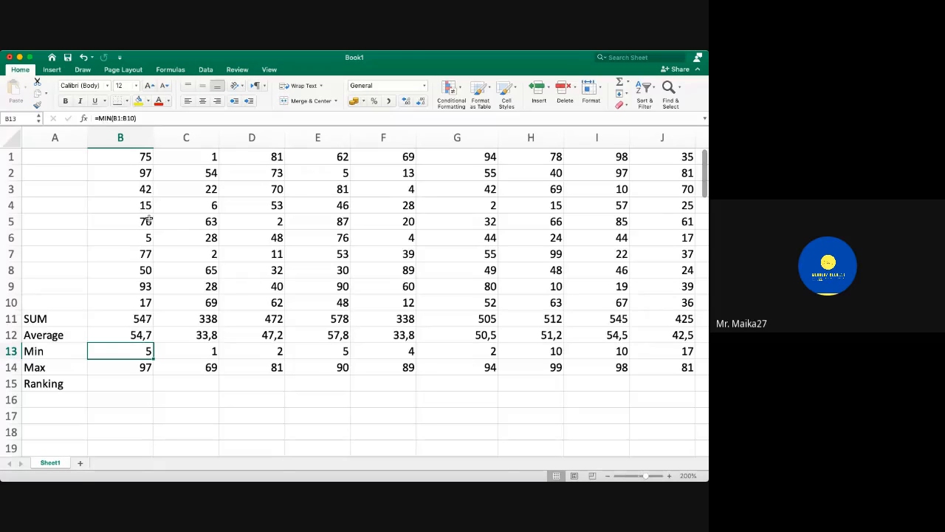
pyautogui.click(42, 369)
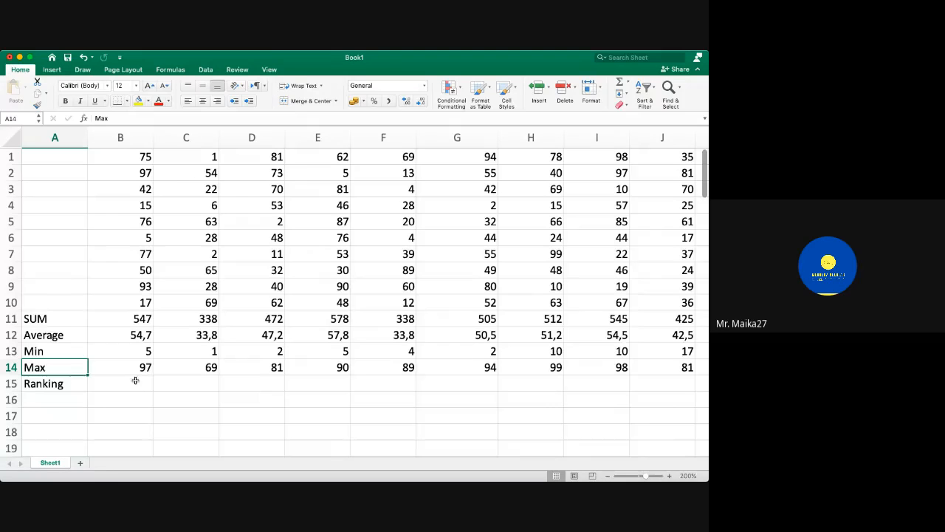
pyautogui.click(136, 379)
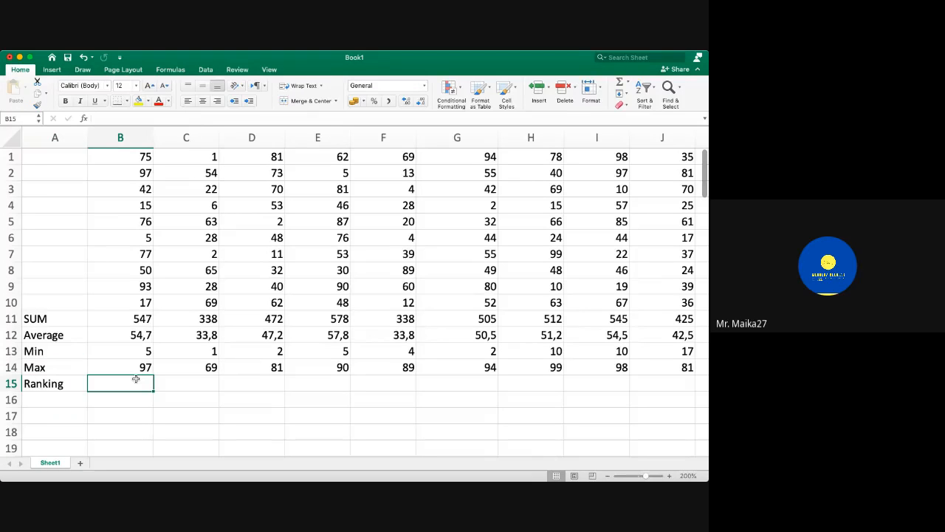
# Clear the Ranking label from A15.
pyautogui.moveTo(142, 156); pyautogui.dragTo(133, 299)
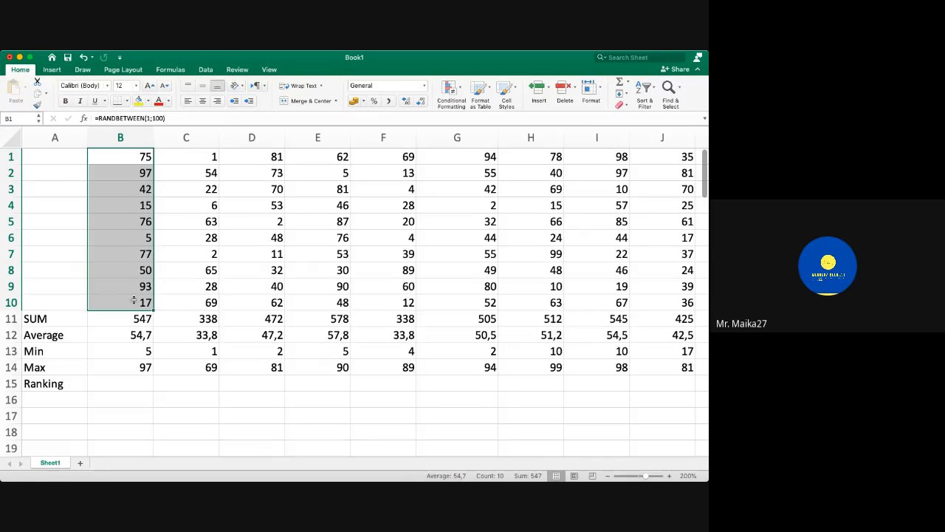
pyautogui.press('super+c')
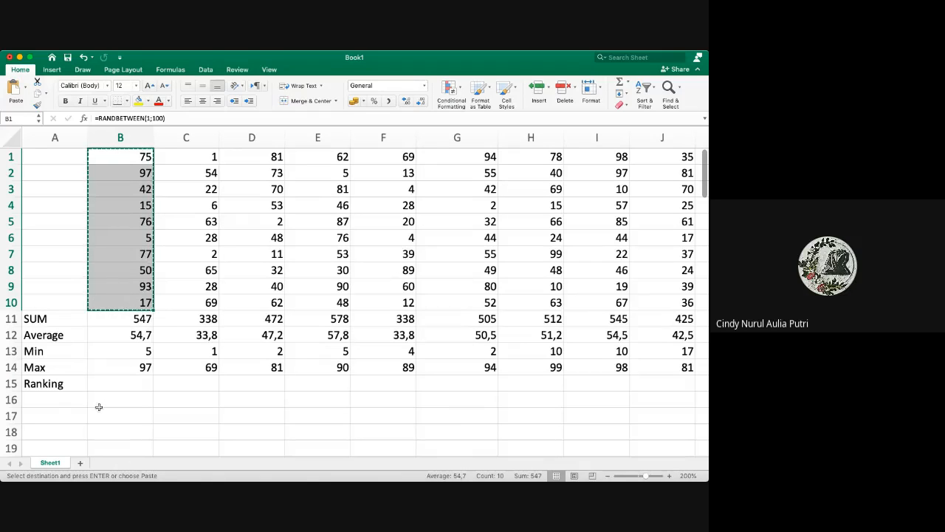
pyautogui.click(55, 383)
pyautogui.press('Delete')
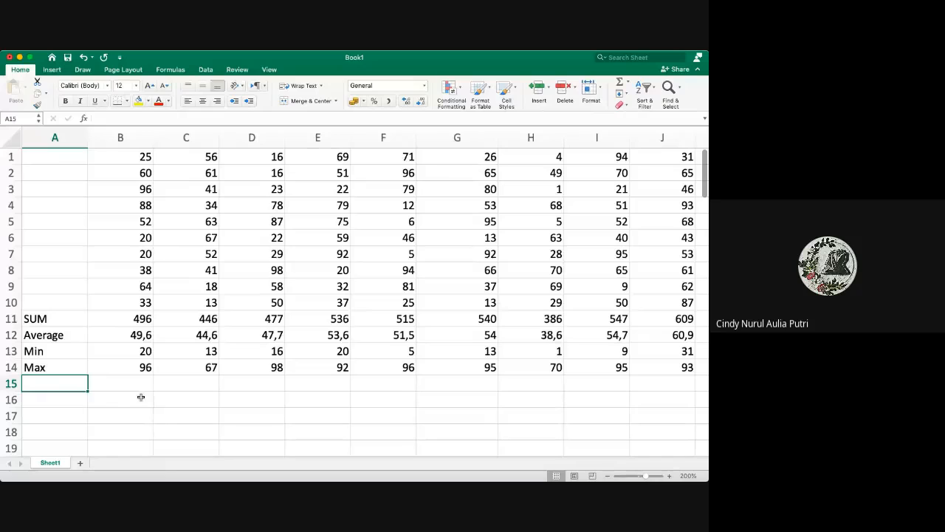
# Inspect the MAX formula in B14 and the RANDBETWEEN formula in B10, leaving both unchanged.
pyautogui.doubleClick(144, 367)
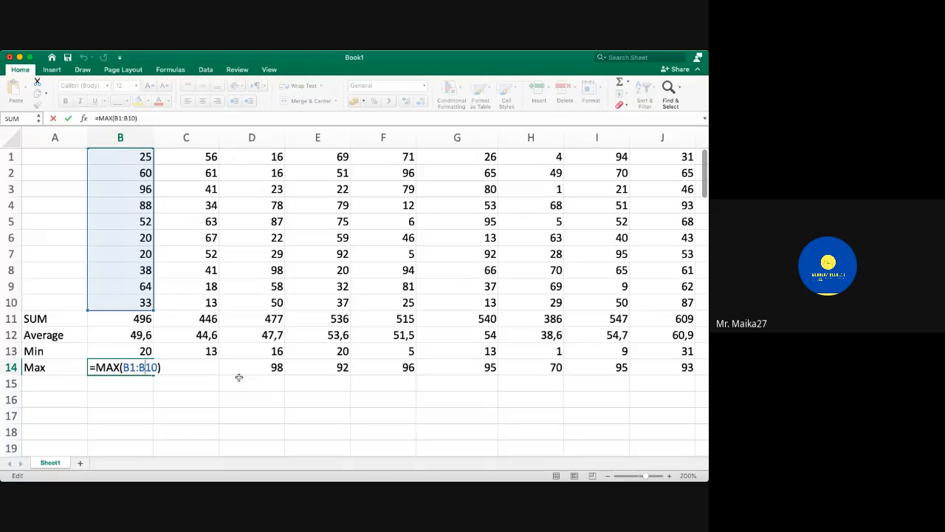
pyautogui.press('Return')
pyautogui.press('Up')
pyautogui.press('Up')
pyautogui.press('Up')
pyautogui.press('Up')
pyautogui.press('Up')
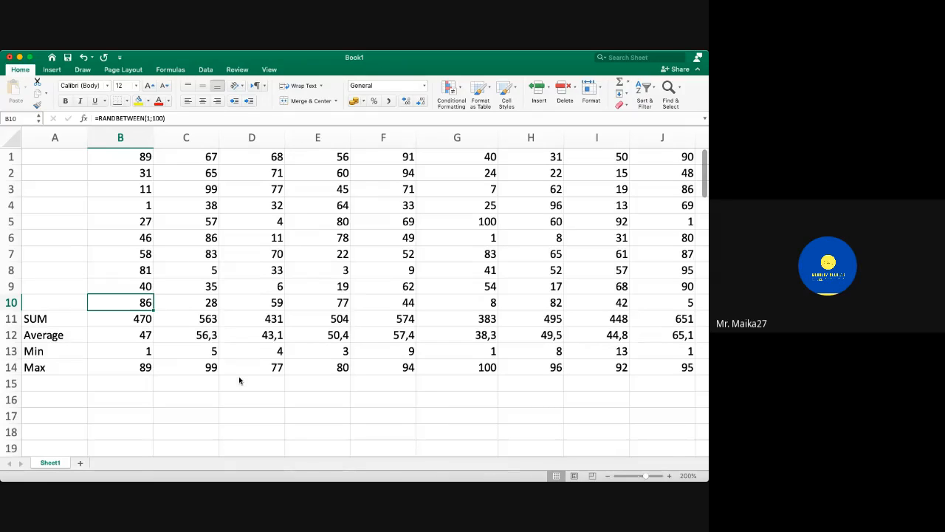
pyautogui.click(141, 319)
pyautogui.click(144, 303)
pyautogui.doubleClick(145, 304)
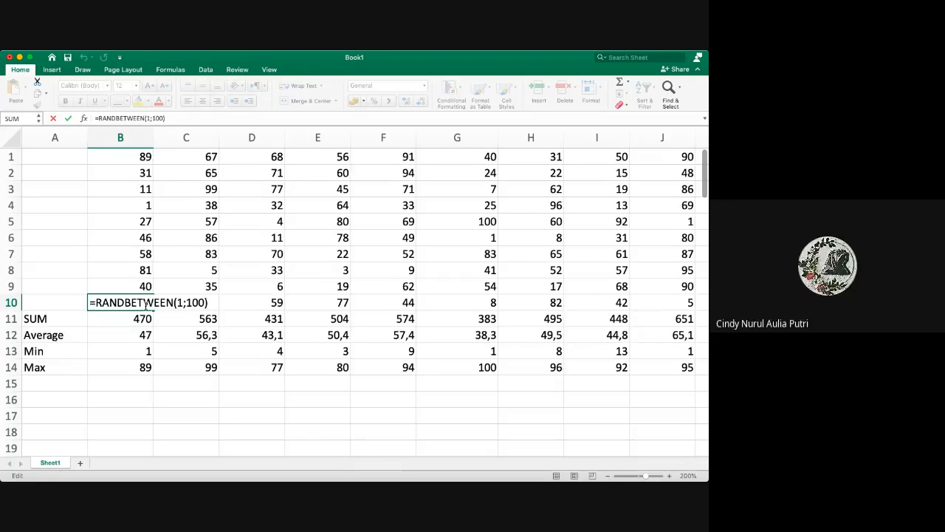
pyautogui.press('Return')
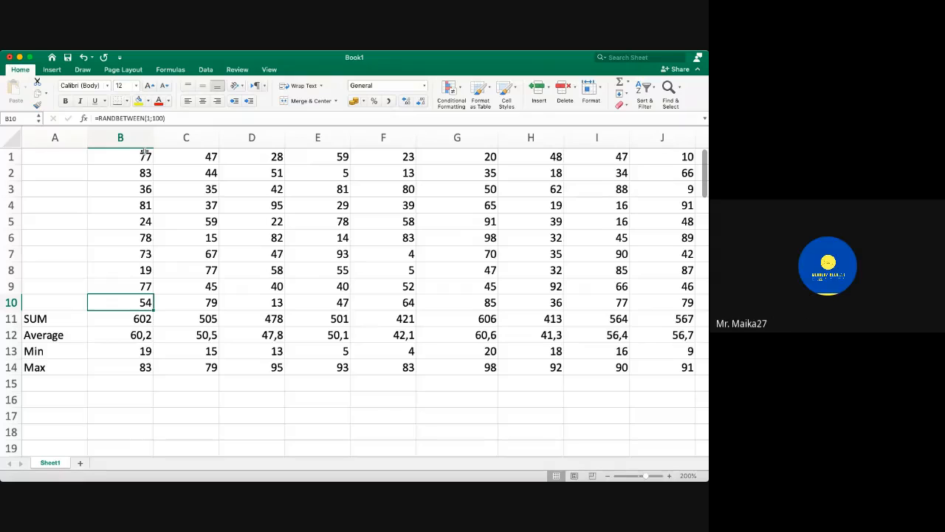
# Copy the random numbers in B1:B10 and paste them as fixed values into B16:B25.
pyautogui.moveTo(145, 152); pyautogui.dragTo(145, 302)
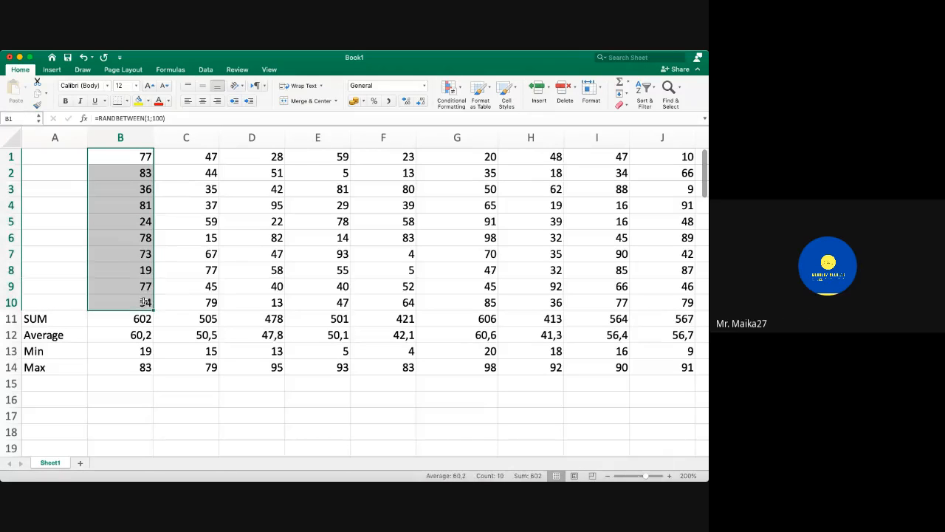
pyautogui.press('super+c')
pyautogui.scroll(-3, 169, 365)
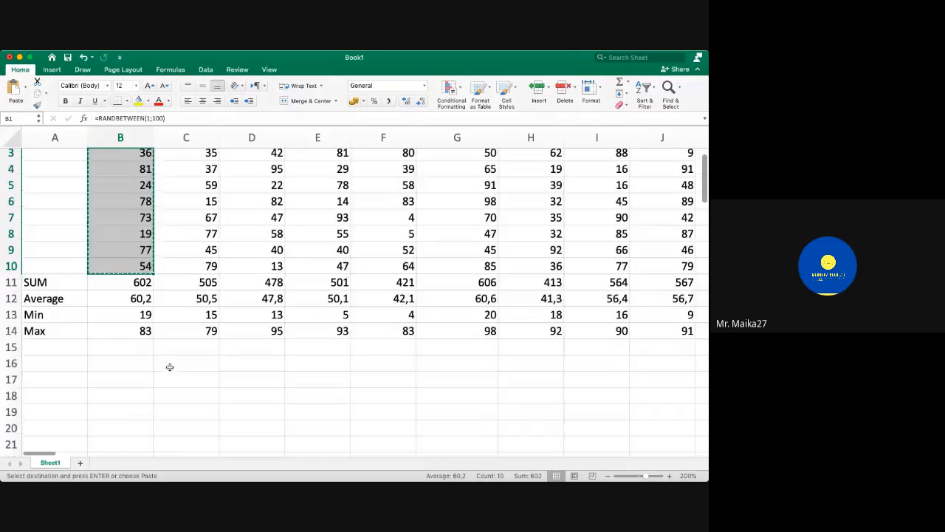
pyautogui.click(129, 298)
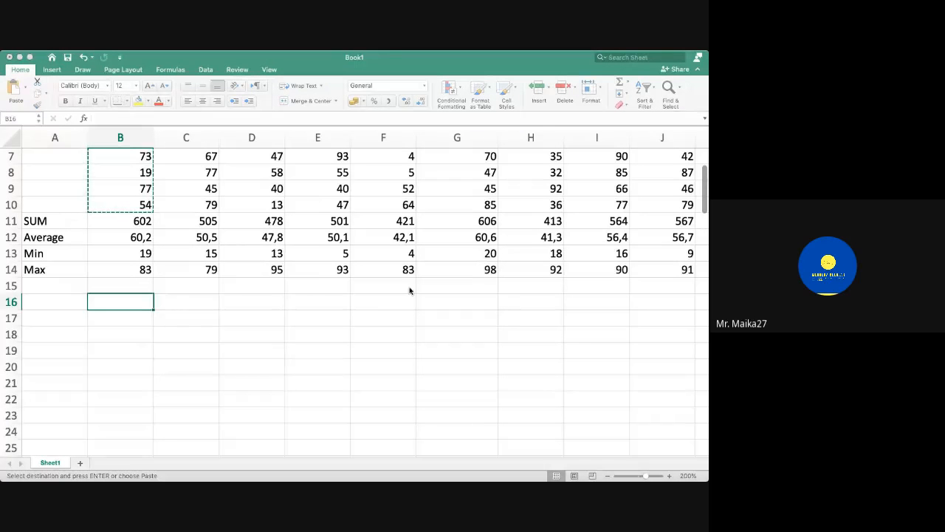
pyautogui.press('super+v')
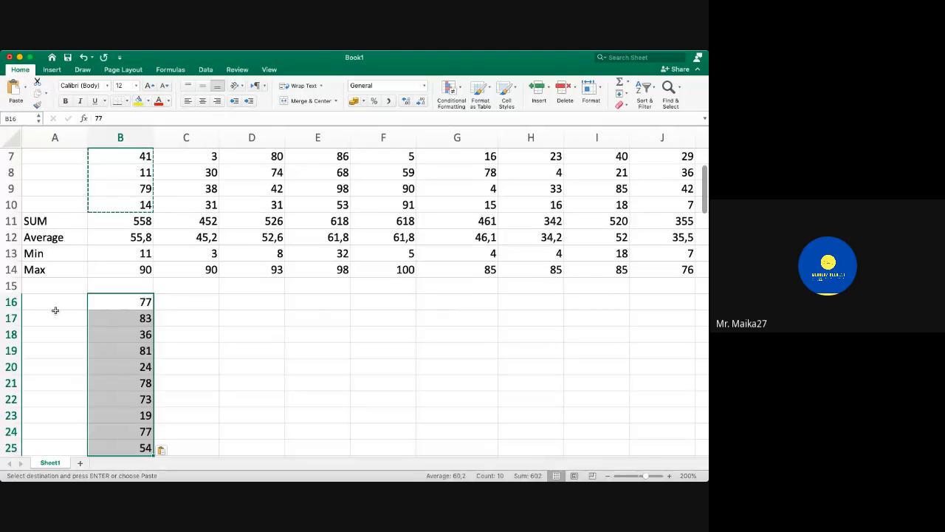
# Enter three people's first names in A16:A18, beside the pasted values.
pyautogui.click(56, 310)
pyautogui.scroll(-1, 55, 311)
pyautogui.click(60, 274)
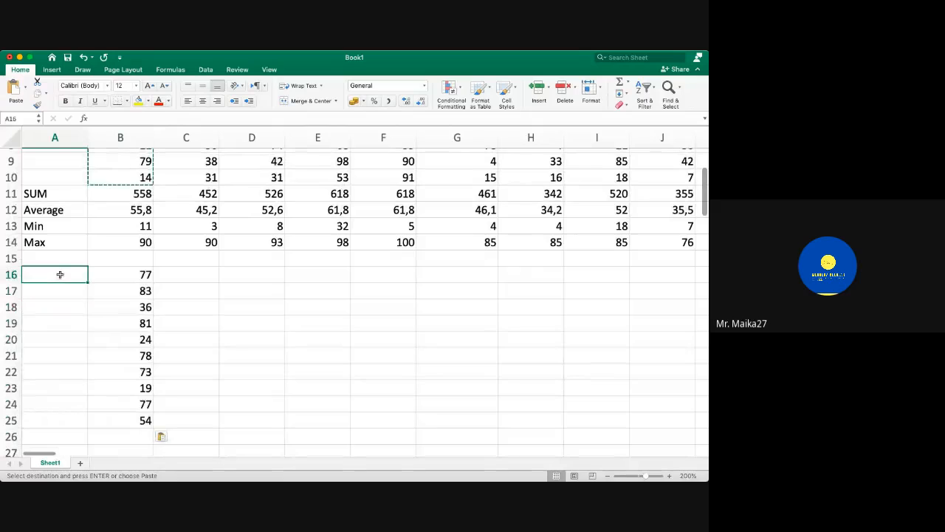
pyautogui.write('Qanita')
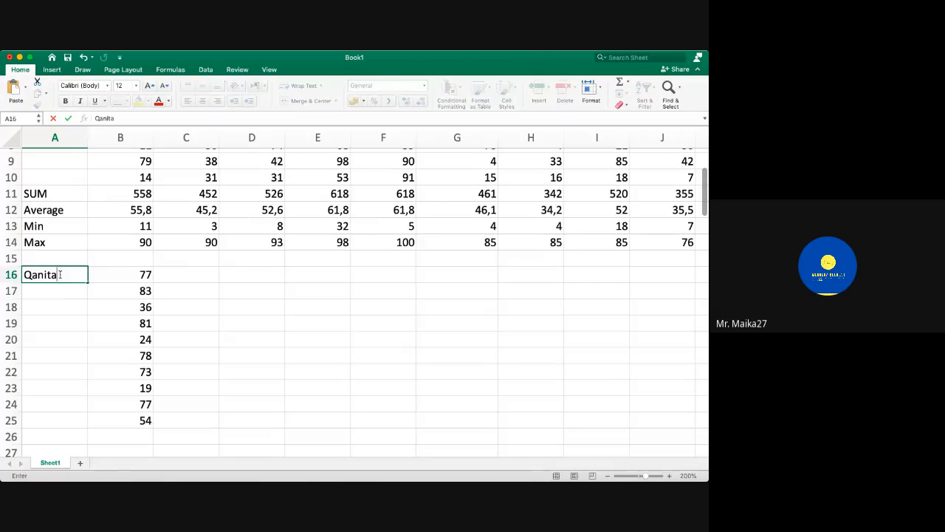
pyautogui.press('Return')
pyautogui.write('Cindy')
pyautogui.press('Return')
pyautogui.write('Li')
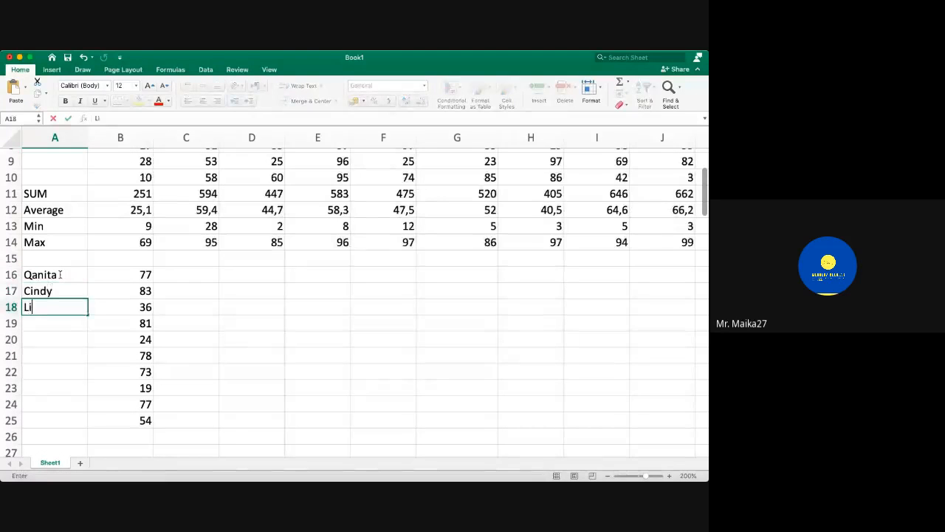
pyautogui.write('dya')
pyautogui.press('Return')
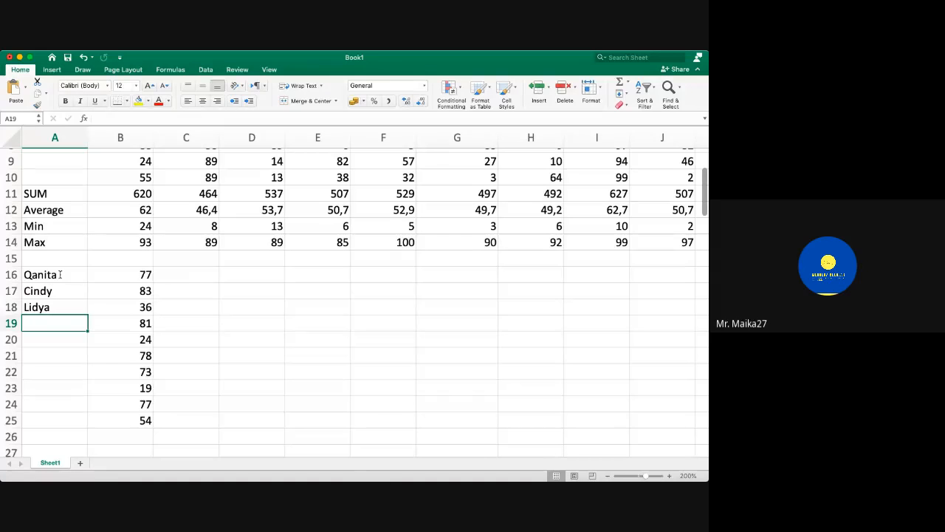
# Continue the name list with two more first names in A19 and A20.
pyautogui.press('super+Tab')
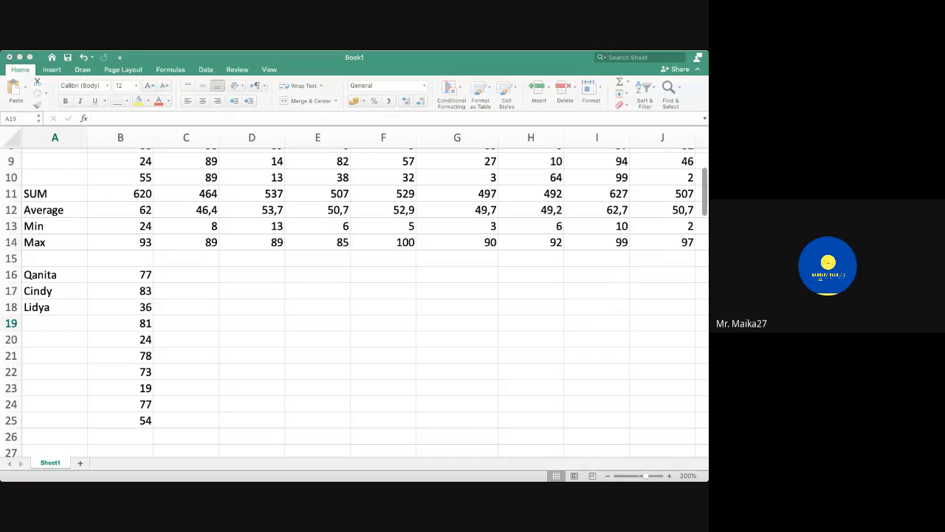
pyautogui.press('super+Tab')
pyautogui.write('Diana')
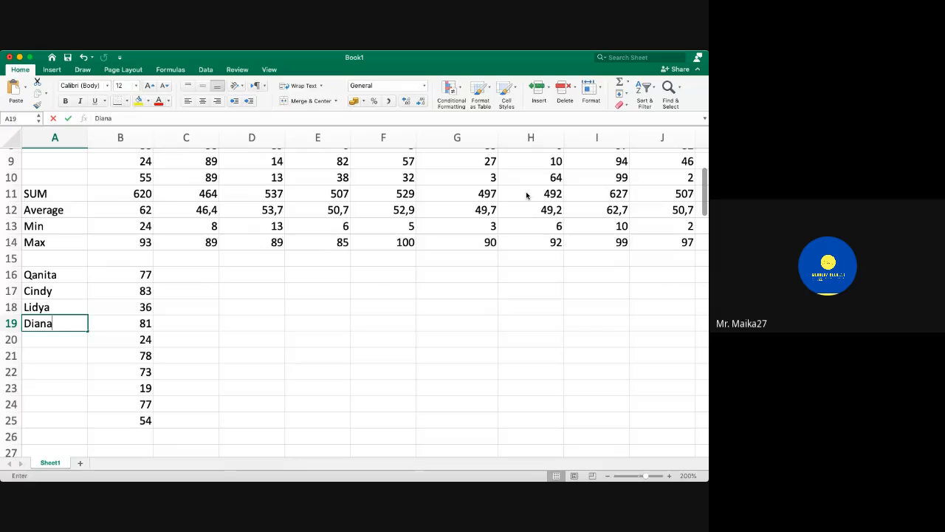
pyautogui.press('Return')
pyautogui.write('Nafisha')
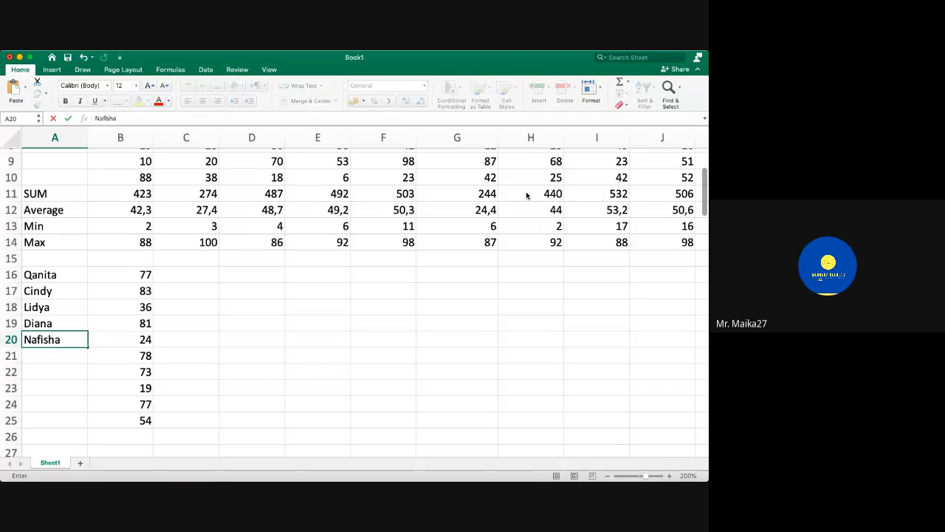
pyautogui.press('Return')
# Complete the name list with five more first names in A21:A25.
pyautogui.press('super+Tab')
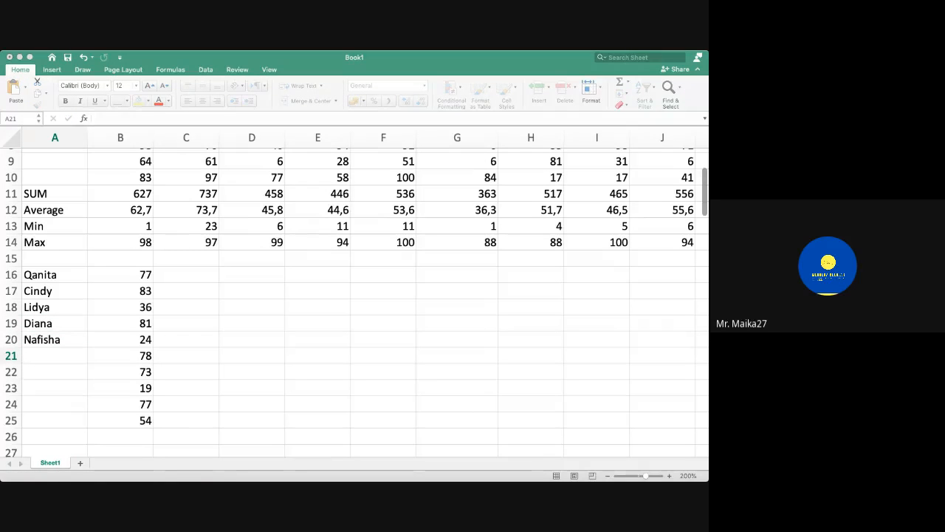
pyautogui.press('super+Tab')
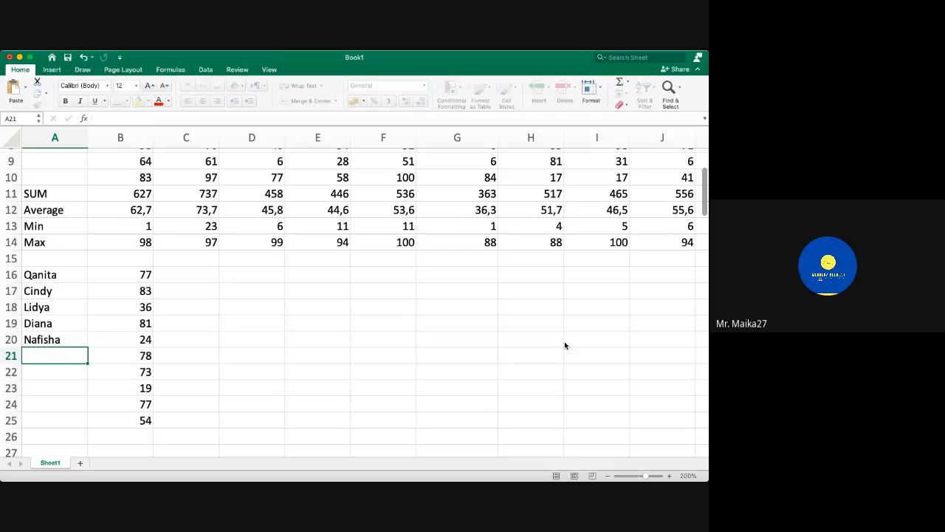
pyautogui.write('Atul')
pyautogui.press('Return')
pyautogui.write('mahilda')
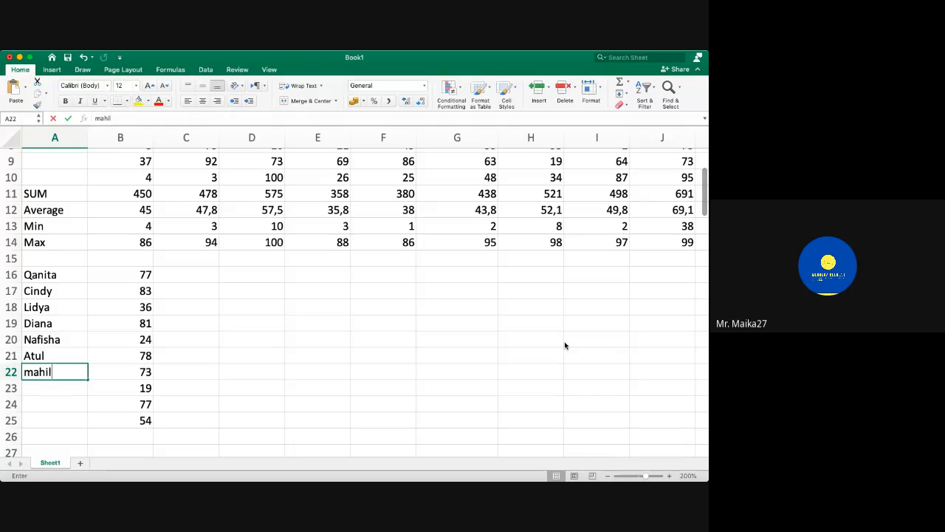
pyautogui.write('wahyu')
pyautogui.press('Return')
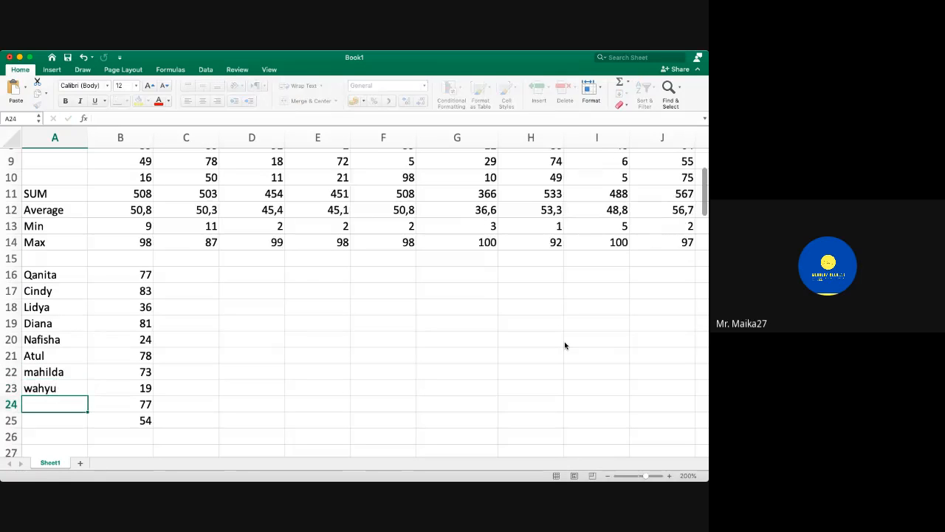
pyautogui.write('Givary')
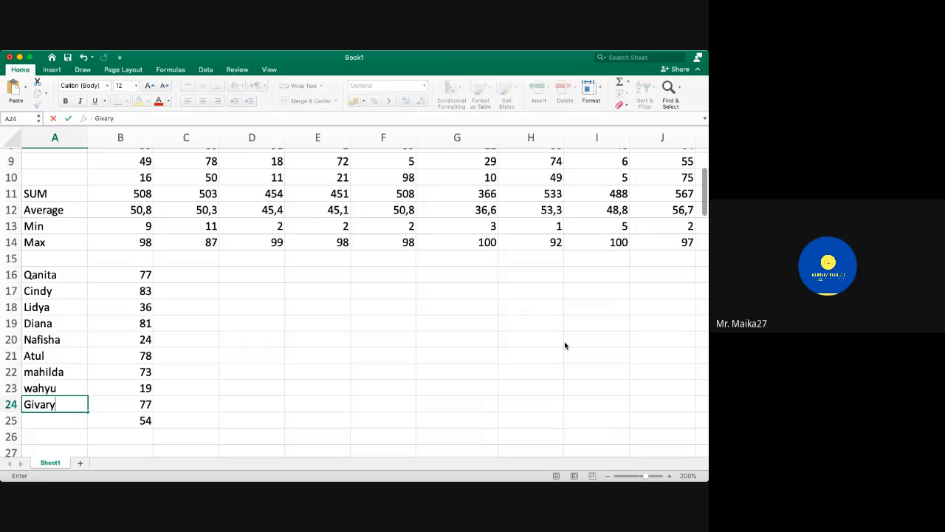
pyautogui.press('Return')
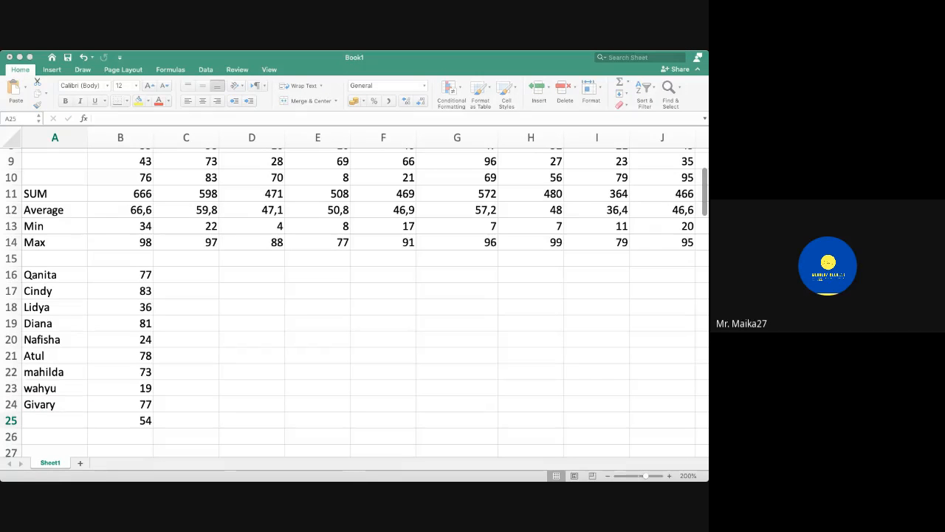
pyautogui.write('Fidri')
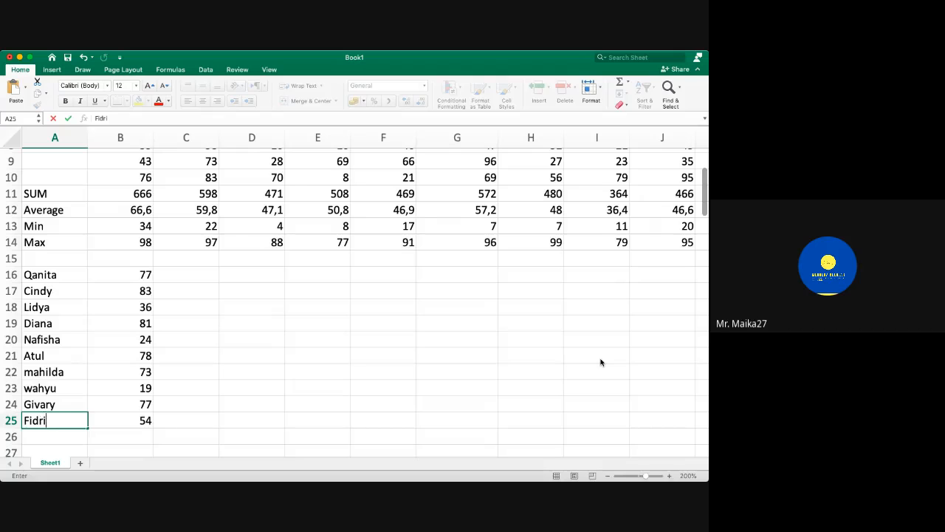
pyautogui.press('Return')
# Select the full name list in A16:A25.
pyautogui.press('Up')
pyautogui.press('Up')
pyautogui.press('Up')
pyautogui.press('Up')
pyautogui.press('Up')
pyautogui.press('Up')
pyautogui.press('Up')
pyautogui.press('Up')
pyautogui.press('Up')
pyautogui.press('Up')
pyautogui.press('Right')
pyautogui.press('Left')
pyautogui.hotkey('shift', 'Down')
pyautogui.hotkey('shift', 'Down')
pyautogui.hotkey('shift', 'Down')
pyautogui.hotkey('shift', 'Down')
pyautogui.hotkey('shift', 'Down')
pyautogui.hotkey('shift', 'Down')
pyautogui.hotkey('shift', 'Down')
pyautogui.hotkey('shift', 'Down')
pyautogui.hotkey('shift', 'Down')
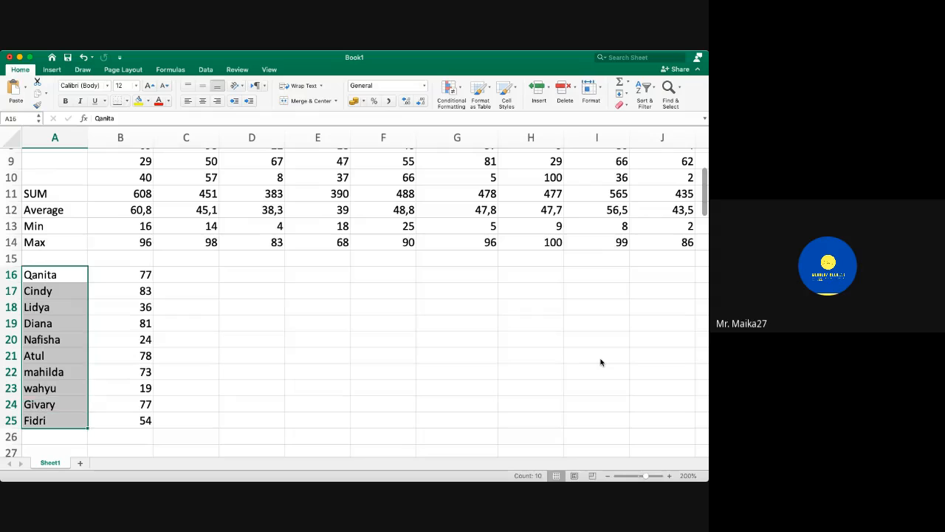
# Select the names together with their scores in A16:B25.
pyautogui.press('Right')
pyautogui.press('Right')
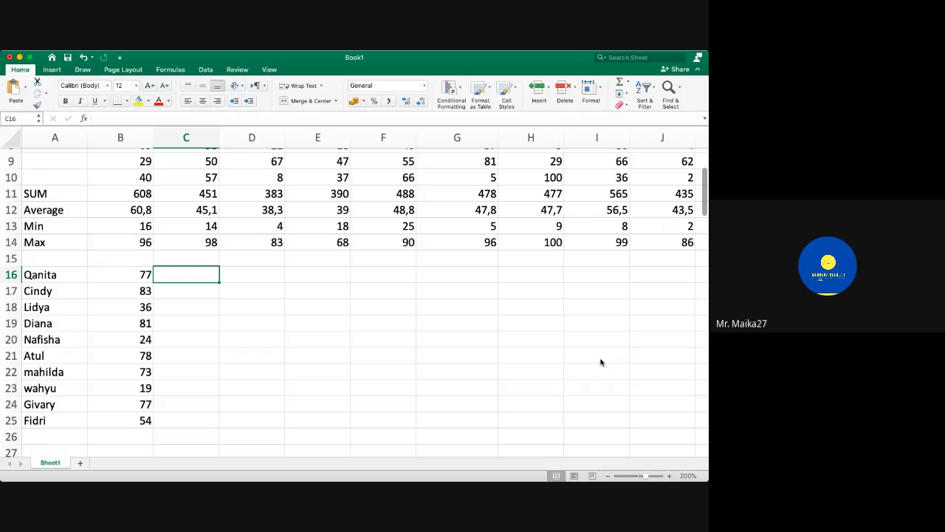
pyautogui.press('Left')
pyautogui.press('Left')
pyautogui.hotkey('shift', 'Right')
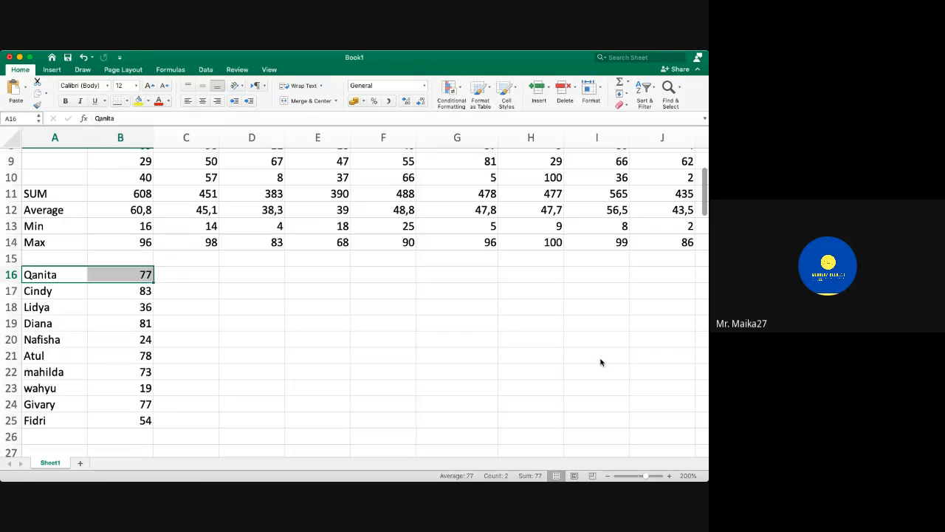
pyautogui.hotkey('shift', 'Down')
pyautogui.hotkey('ctrl', 'shift', 'Down')
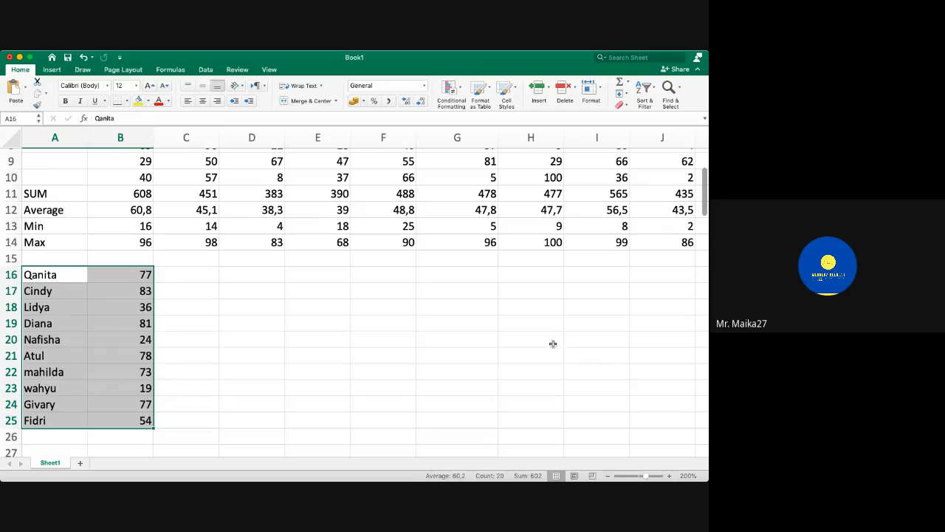
# Highlight the scores in B16:B25, the names with their scores in A16:B25, and the name list alone.
pyautogui.click(143, 277)
pyautogui.moveTo(142, 277); pyautogui.dragTo(138, 419)
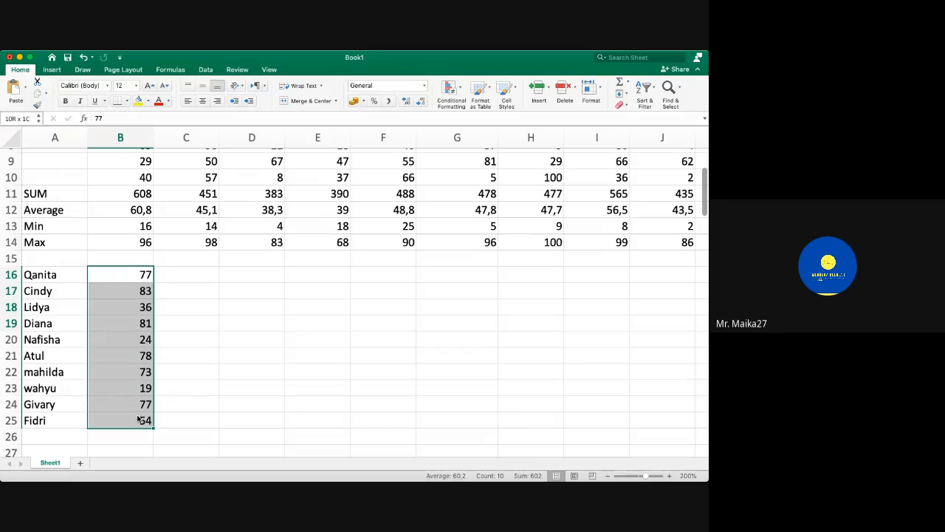
pyautogui.moveTo(48, 278); pyautogui.dragTo(122, 419)
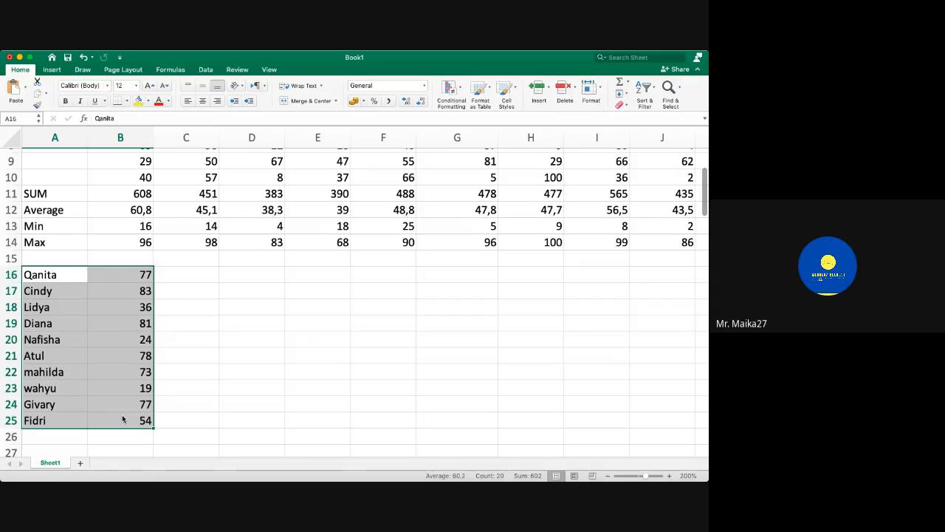
pyautogui.moveTo(57, 272); pyautogui.dragTo(49, 417)
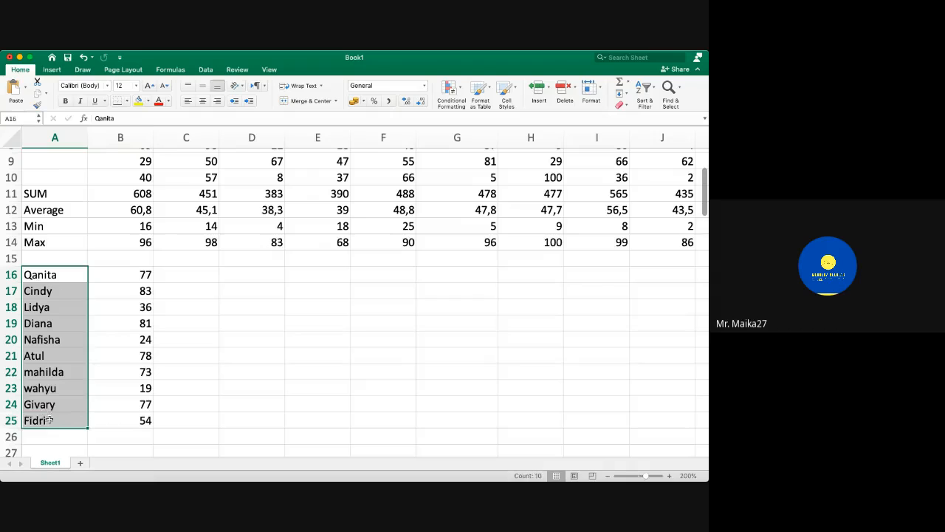
# Write the formula =RANK(B16;B16:B25) in C16 to rank the first score among all ten scores.
pyautogui.click(185, 272)
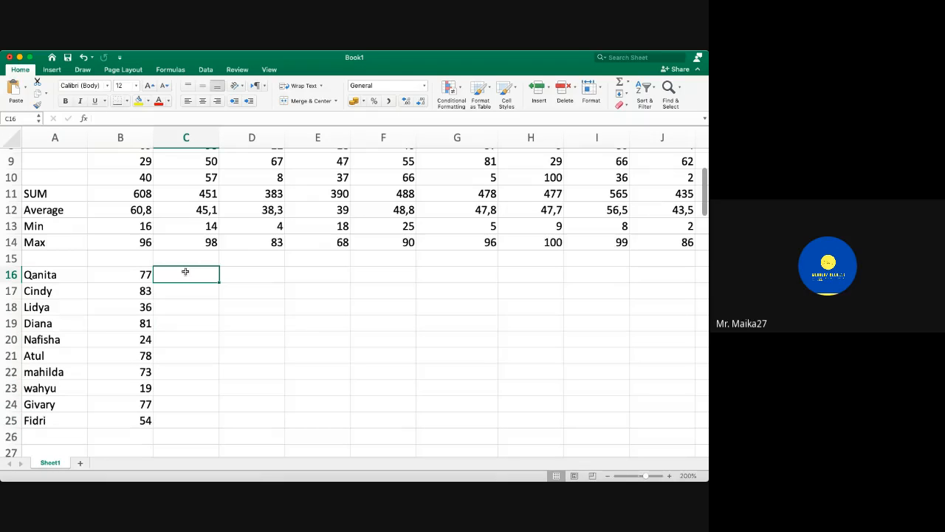
pyautogui.write('=')
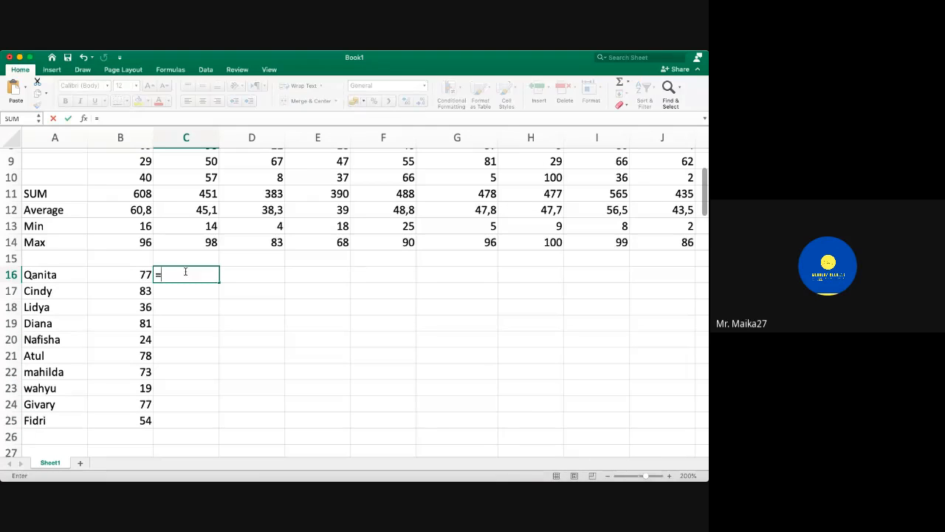
pyautogui.write('rank')
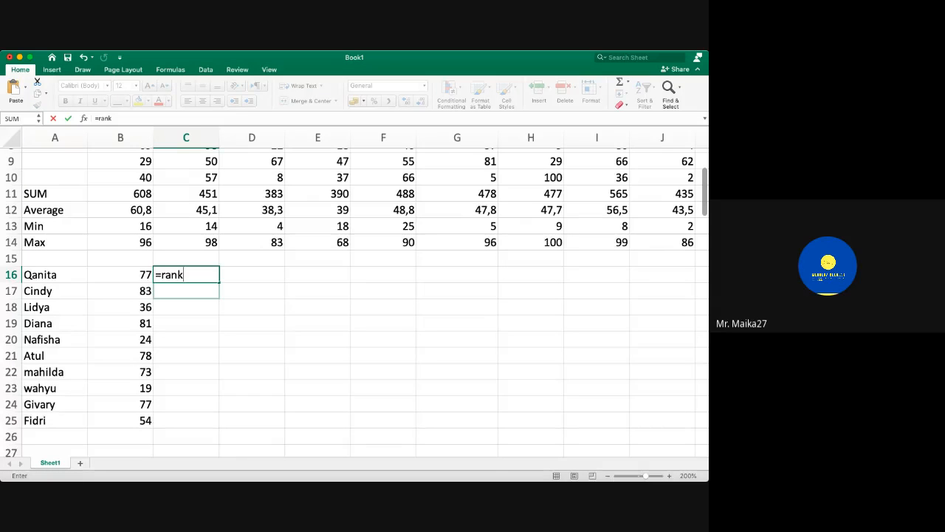
pyautogui.press('Tab')
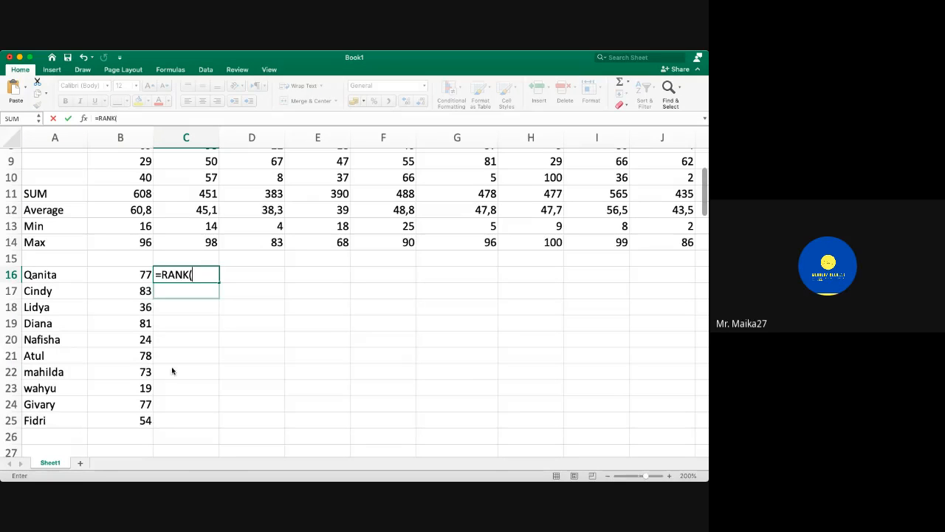
pyautogui.click(137, 275)
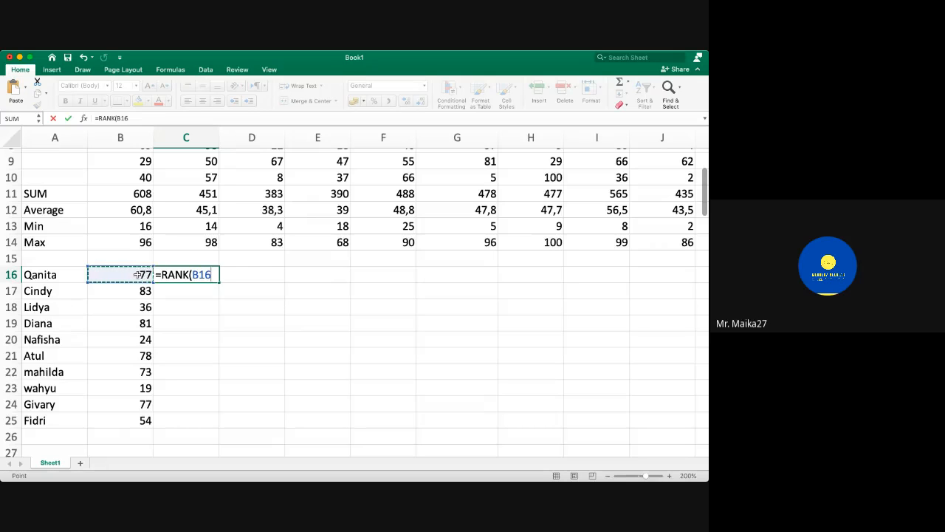
pyautogui.write(';')
pyautogui.moveTo(137, 275); pyautogui.dragTo(123, 416)
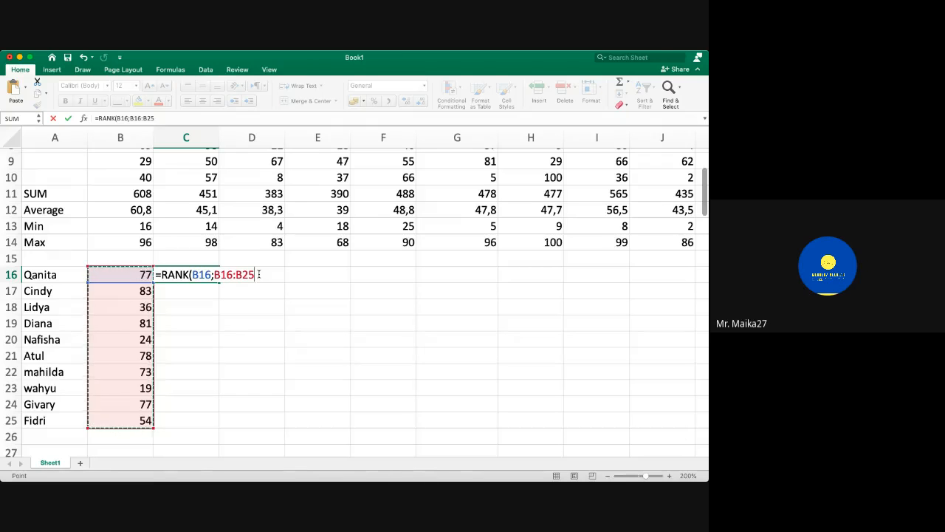
pyautogui.write(')')
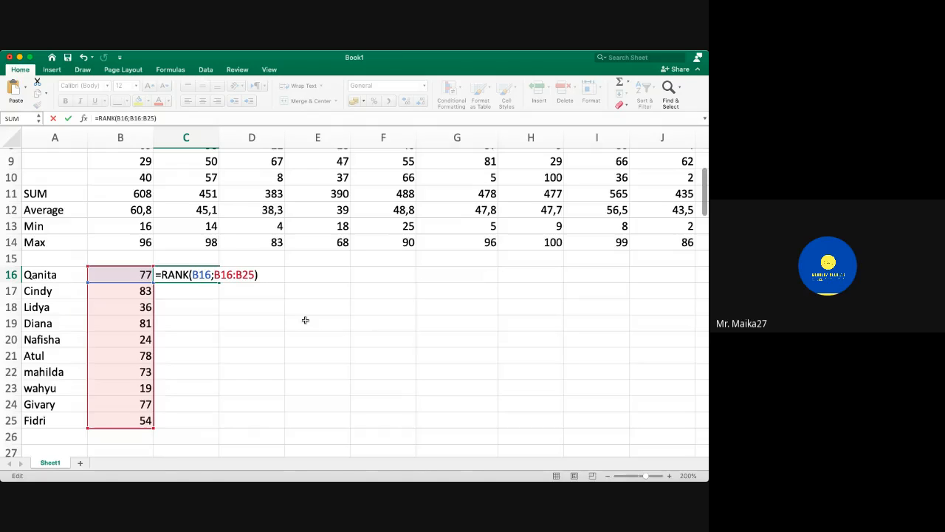
# Add dollar signs to the range in the C16 RANK formula to make it $B$16:$B$25.
pyautogui.write('$B')
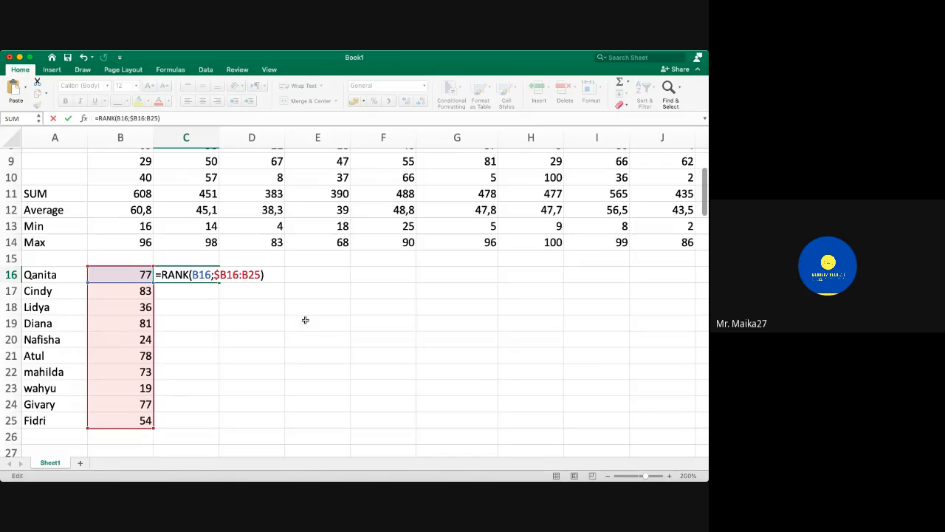
pyautogui.write('$')
pyautogui.press('Right')
pyautogui.press('Right')
pyautogui.write('$')
pyautogui.press('Right')
pyautogui.write('$')
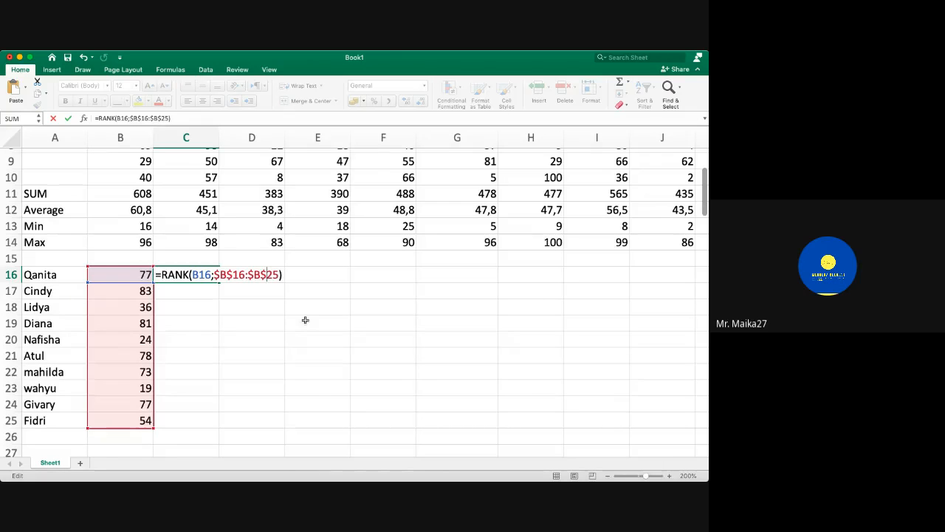
# Remove the dollar signs from the C16 formula so the range reads B16:B25.
pyautogui.press('BackSpace')
pyautogui.press('Left')
pyautogui.press('BackSpace')
pyautogui.press('BackSpace')
pyautogui.press('Left')
pyautogui.press('BackSpace')
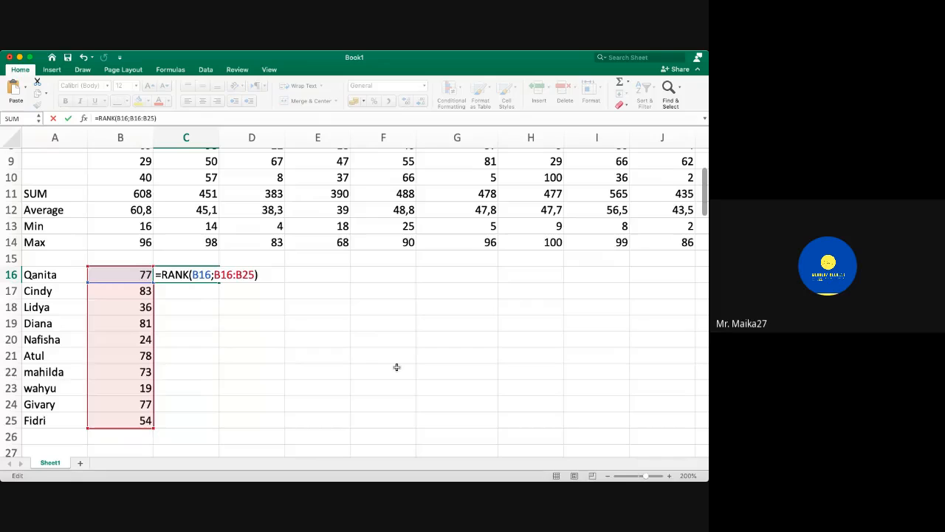
# Make the ranking range absolute and enter the C16 formula as =RANK(B16;$B$16:$B$25).
pyautogui.write('$')
pyautogui.press('Right')
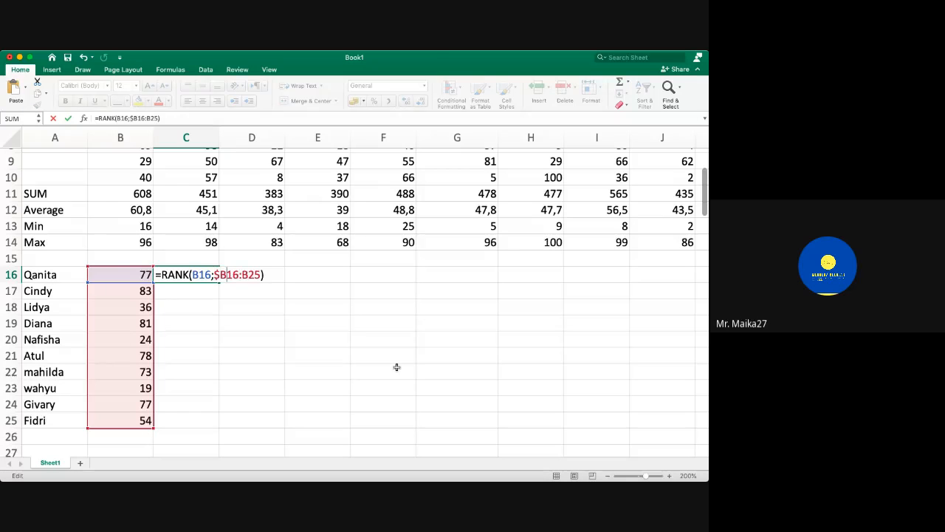
pyautogui.write('$')
pyautogui.press('Right')
pyautogui.press('Right')
pyautogui.press('Right')
pyautogui.write('$')
pyautogui.press('Right')
pyautogui.write('$')
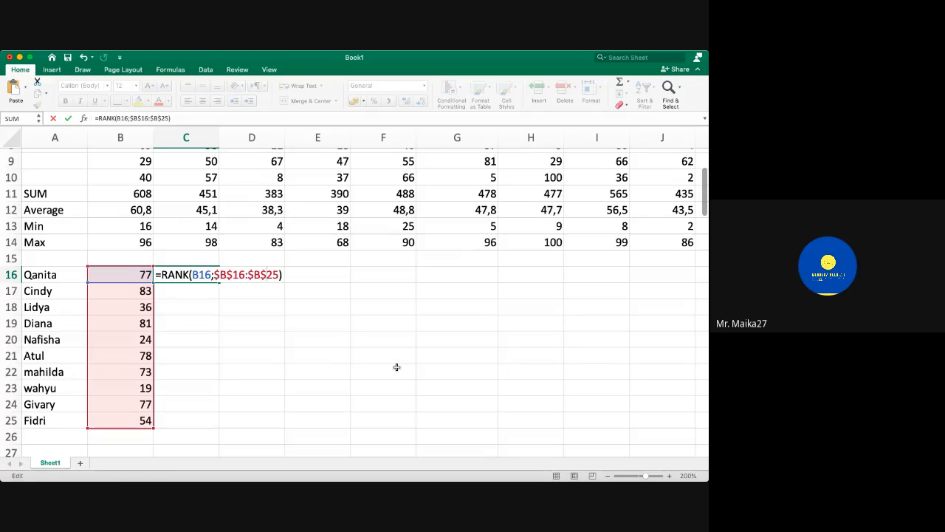
pyautogui.press('Return')
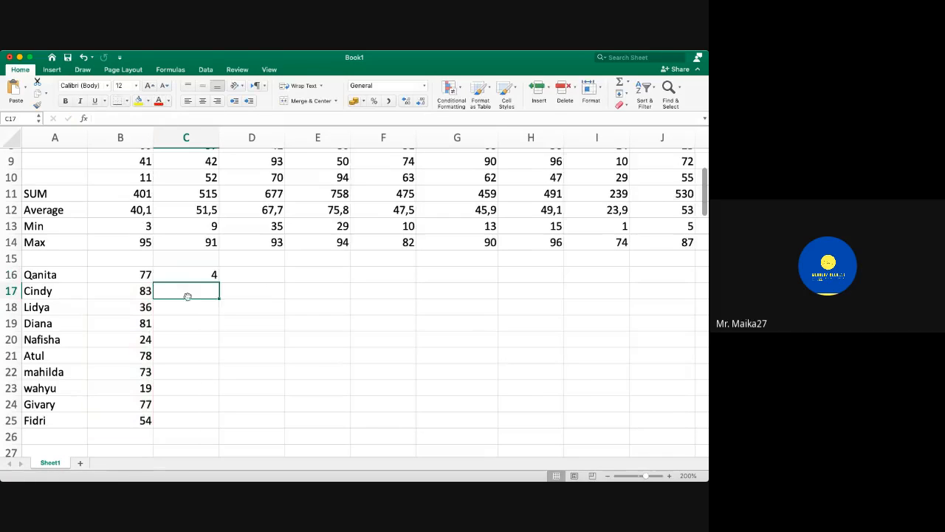
pyautogui.click(203, 277)
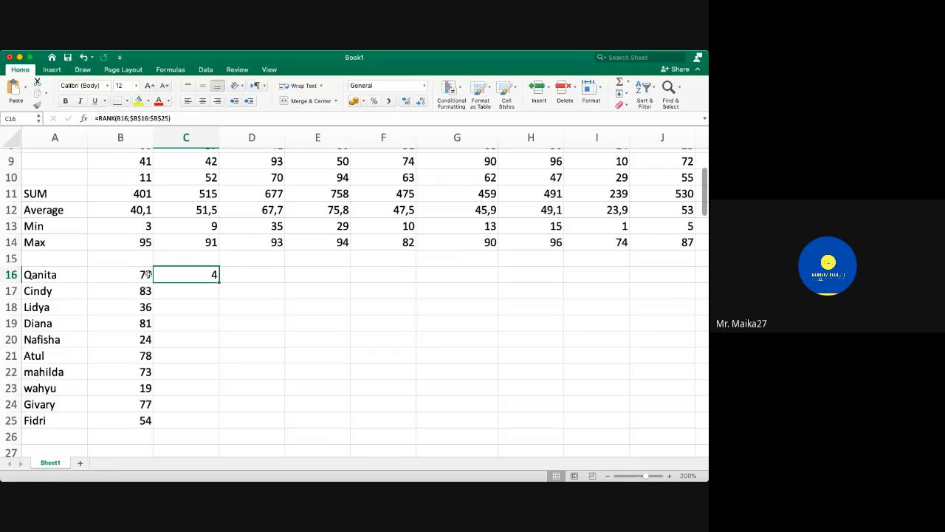
pyautogui.moveTo(177, 266); pyautogui.dragTo(178, 262)
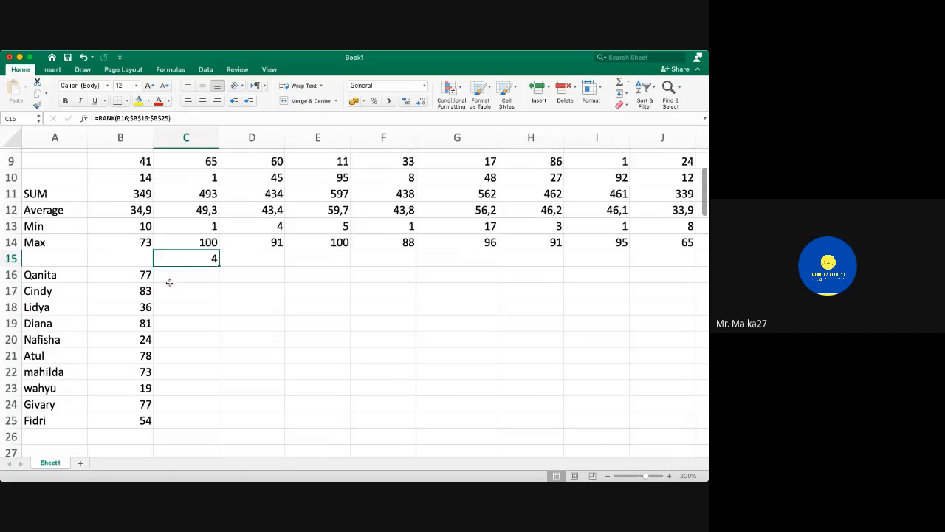
pyautogui.press('super+z')
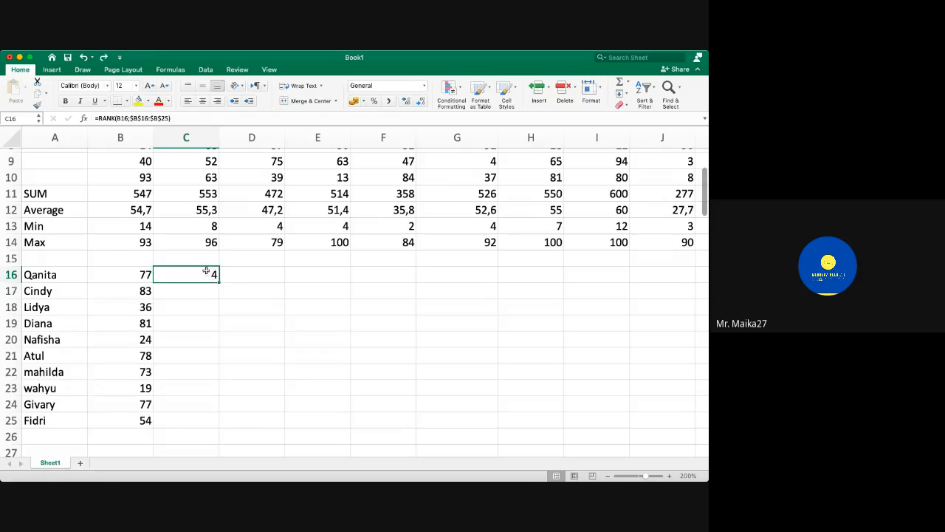
# Copy the RANK formula from C16 down through C25 to rank every score in the list.
pyautogui.doubleClick(207, 277)
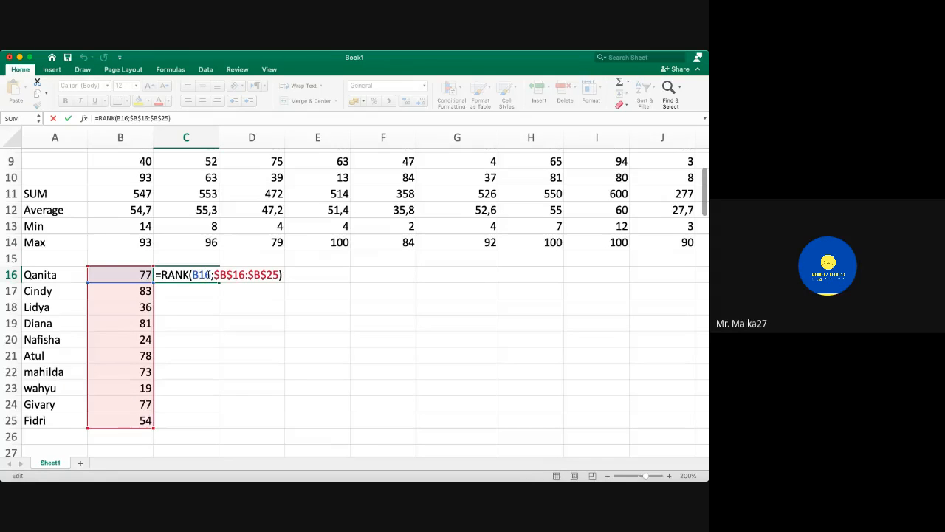
pyautogui.hotkey('ctrl', 'Return')
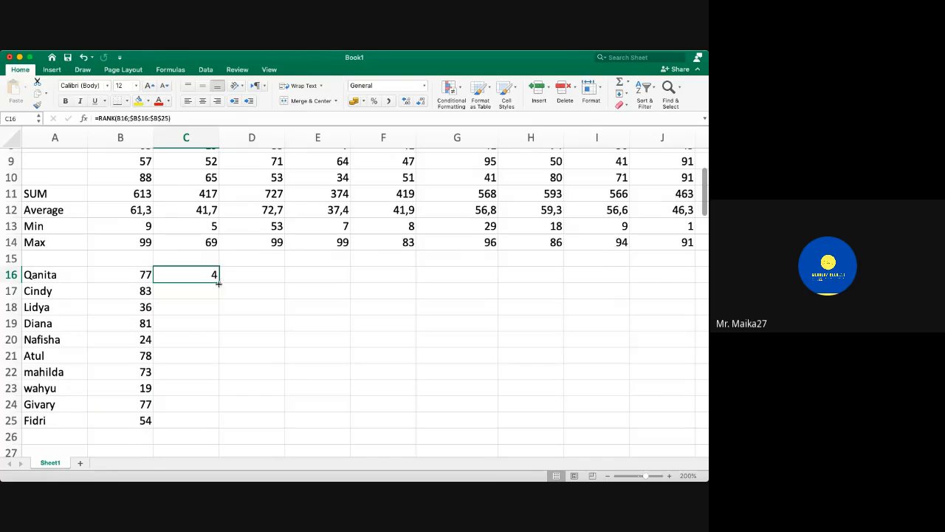
pyautogui.moveTo(219, 282); pyautogui.dragTo(207, 428)
# Inspect the copied RANK formulas in C17 and C18 to check their cell references.
pyautogui.click(259, 292)
pyautogui.click(192, 290)
pyautogui.doubleClick(209, 291)
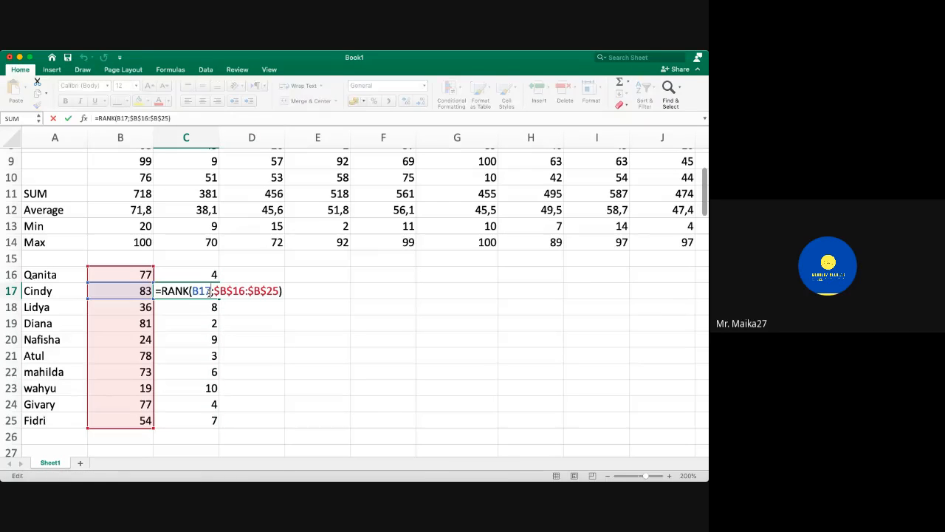
pyautogui.press('Return')
pyautogui.doubleClick(208, 305)
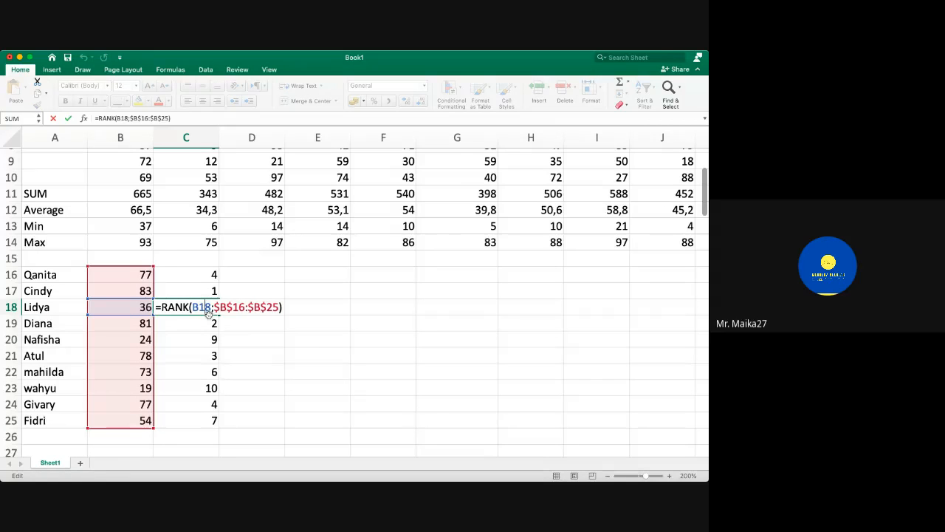
pyautogui.press('Return')
pyautogui.press('Right')
pyautogui.press('Up')
pyautogui.press('Up')
pyautogui.press('Up')
pyautogui.press('Left')
pyautogui.press('super+c')
pyautogui.press('Right')
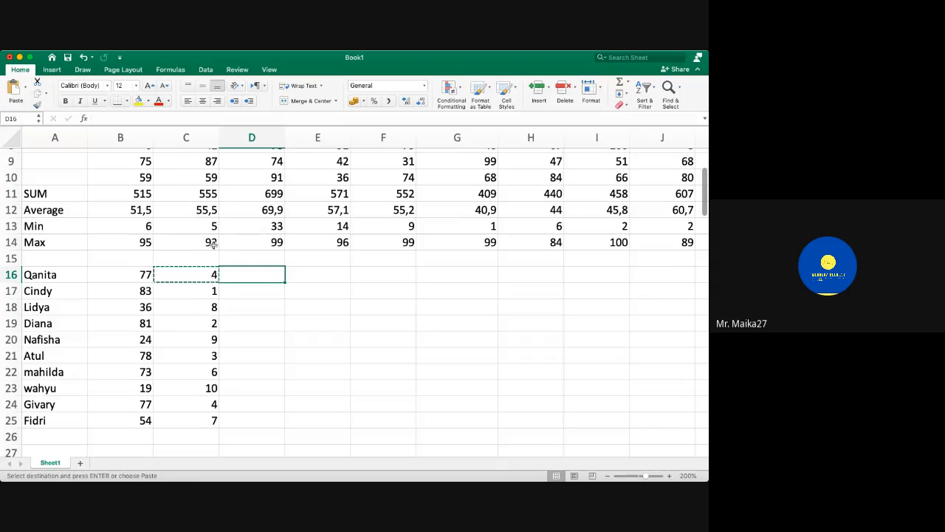
# Copy the text of the RANK formula in C16 without changing the cell.
pyautogui.click(212, 275)
pyautogui.doubleClick(212, 275)
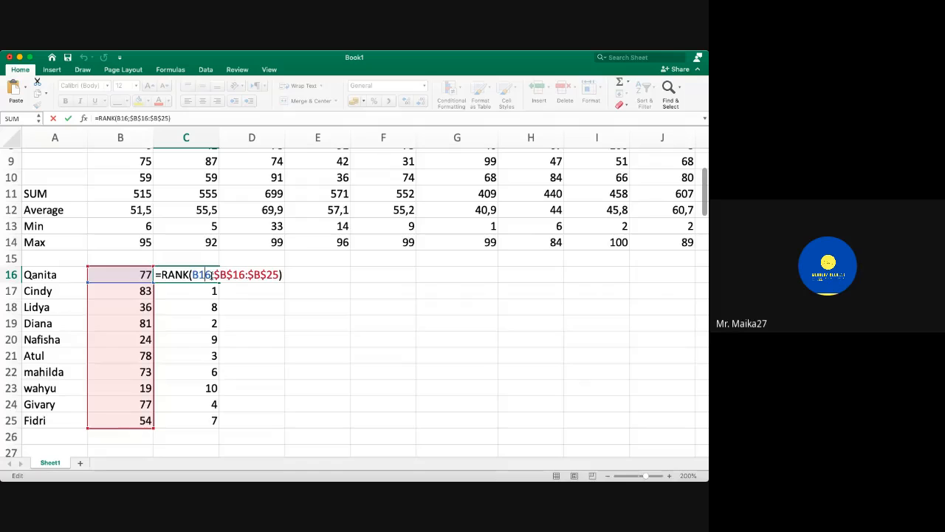
pyautogui.hotkey('shift', 'Right')
pyautogui.hotkey('shift', 'Right')
pyautogui.hotkey('shift', 'Right')
pyautogui.hotkey('shift', 'Right')
pyautogui.hotkey('shift', 'Right')
pyautogui.hotkey('shift', 'Right')
pyautogui.hotkey('shift', 'Right')
pyautogui.hotkey('shift', 'Right')
pyautogui.hotkey('shift', 'Right')
pyautogui.hotkey('shift', 'Right')
pyautogui.hotkey('shift', 'Right')
pyautogui.hotkey('shift', 'Right')
pyautogui.hotkey('shift', 'Right')
pyautogui.hotkey('shift', 'Right')
pyautogui.hotkey('shift', 'Right')
pyautogui.hotkey('shift', 'Right')
pyautogui.hotkey('shift', 'Right')
pyautogui.hotkey('shift', 'Right')
pyautogui.hotkey('shift', 'Right')
pyautogui.hotkey('shift', 'Right')
pyautogui.hotkey('shift', 'Right')
pyautogui.hotkey('shift', 'Right')
pyautogui.press('Return')
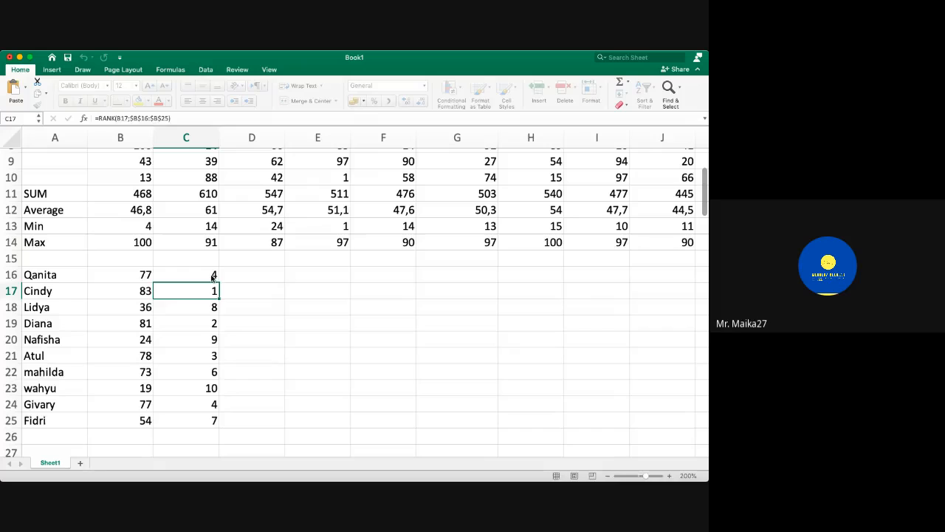
# Paste the copied formula text =RANK(B16;$B$16:$B$25) into D16.
pyautogui.click(212, 277)
pyautogui.press('Right')
pyautogui.click(145, 119)
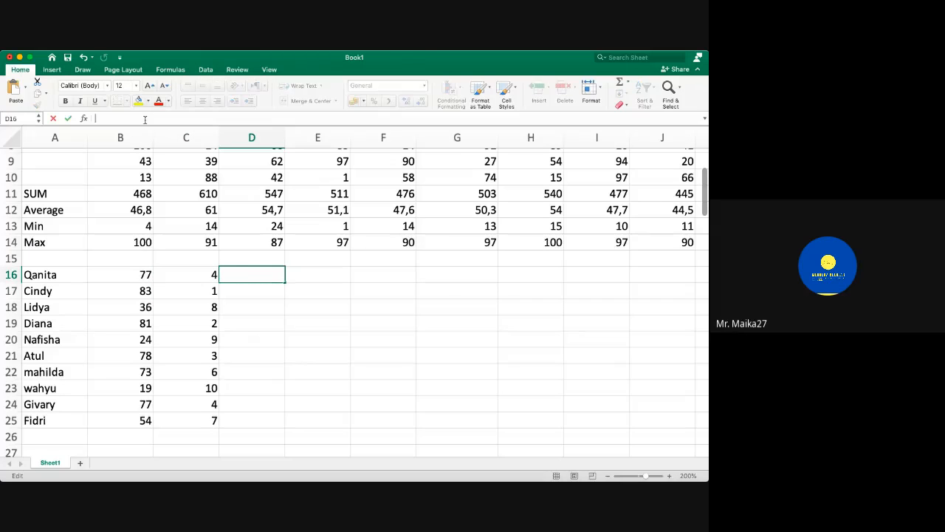
pyautogui.press('super+v')
# Remove the dollar signs from the D16 formula and enter it as =RANK(B16;B16:B25).
pyautogui.click(160, 119)
pyautogui.press('BackSpace')
pyautogui.press('Left')
pyautogui.press('BackSpace')
pyautogui.press('Left')
pyautogui.press('Left')
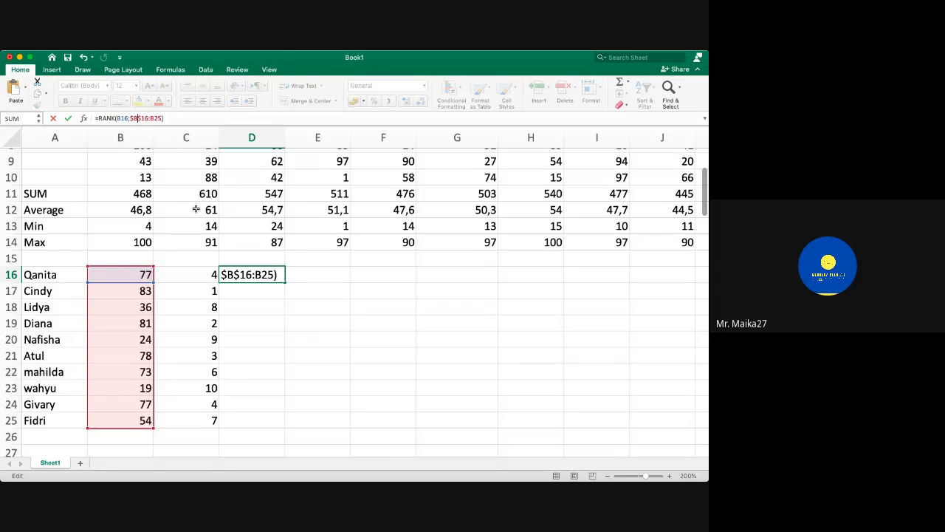
pyautogui.press('Delete')
pyautogui.press('Delete')
pyautogui.press('Return')
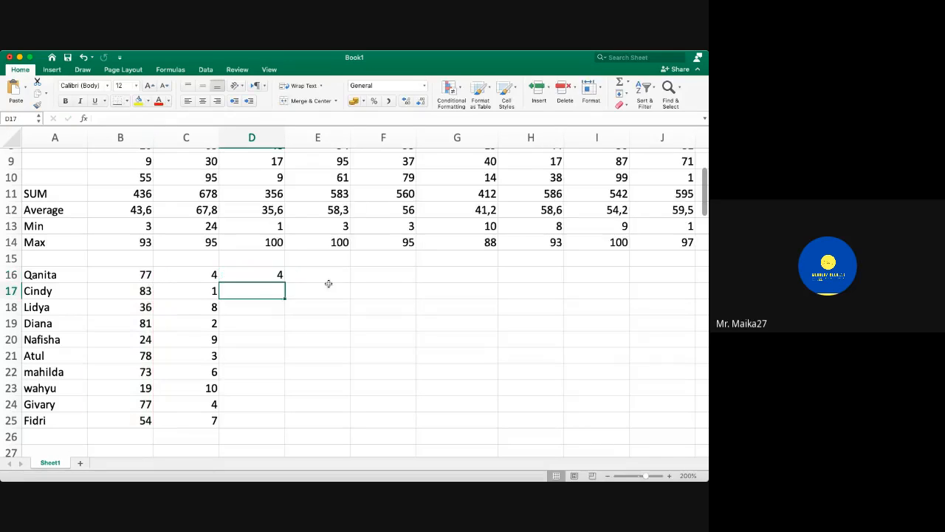
# Copy the relative-reference RANK formula from D16 down through D25.
pyautogui.click(257, 277)
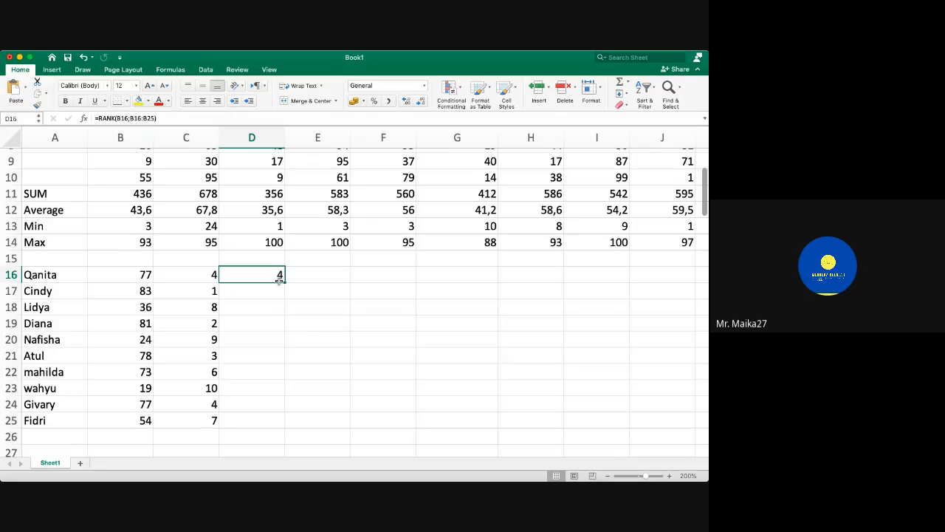
pyautogui.moveTo(285, 283); pyautogui.dragTo(267, 429)
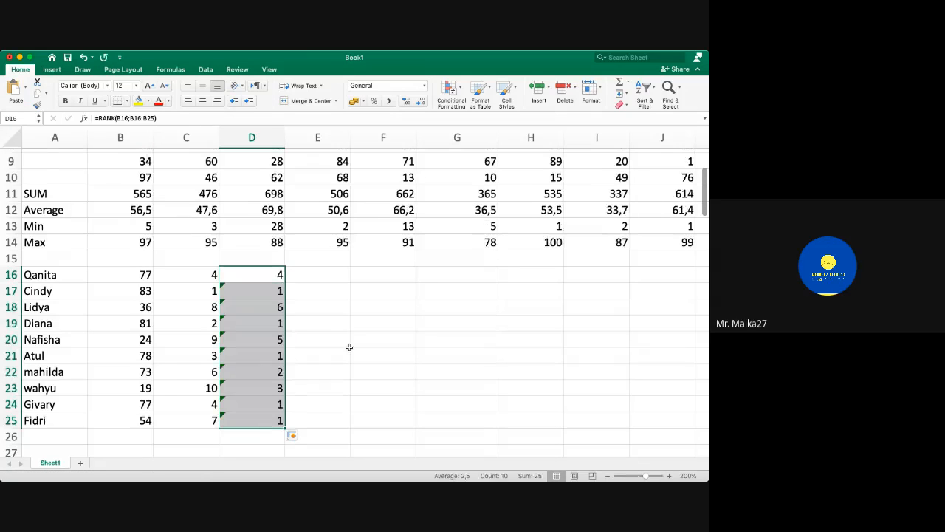
pyautogui.scroll(-2, 310, 358)
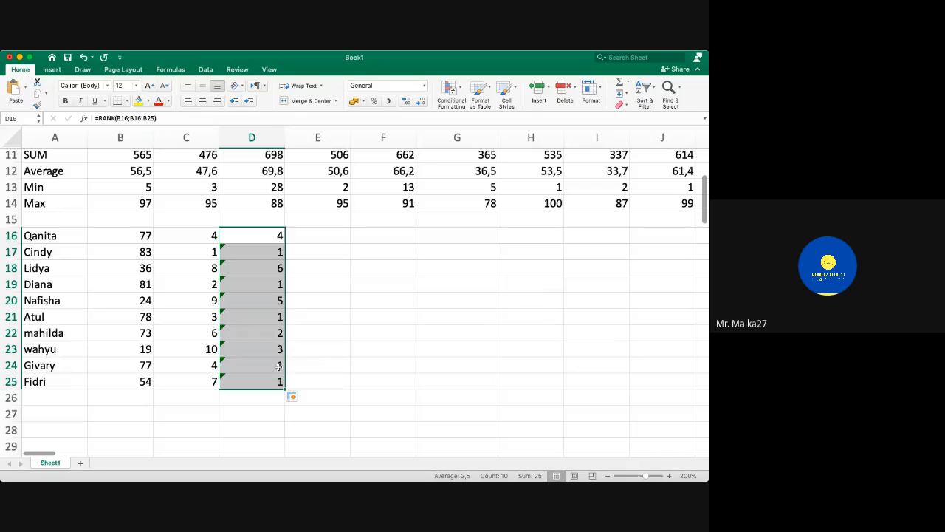
pyautogui.click(305, 268)
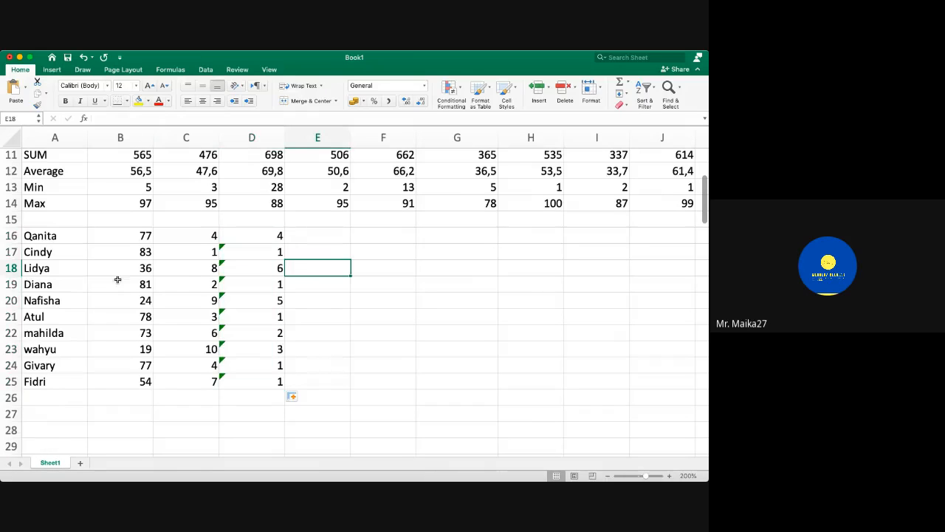
# Inspect the copied formula in D17 to see which range it ranks against.
pyautogui.click(271, 254)
pyautogui.doubleClick(270, 254)
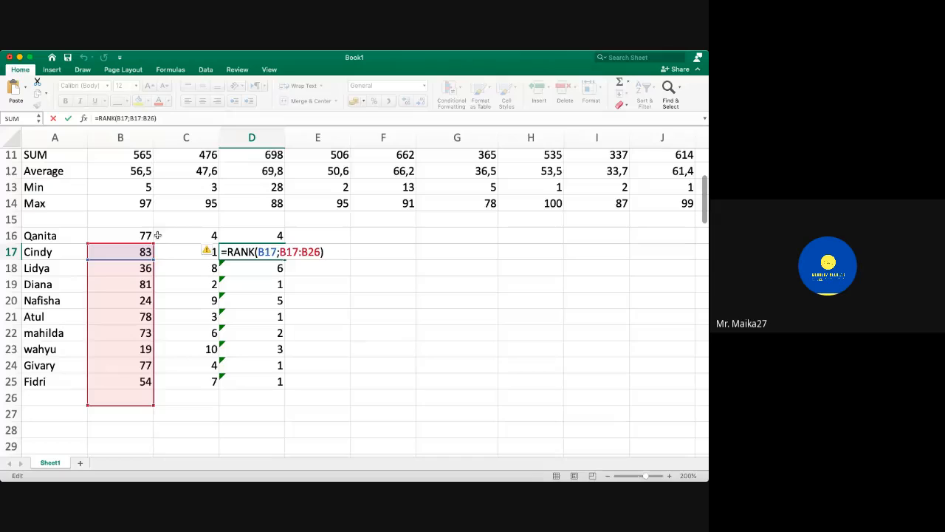
pyautogui.press('Return')
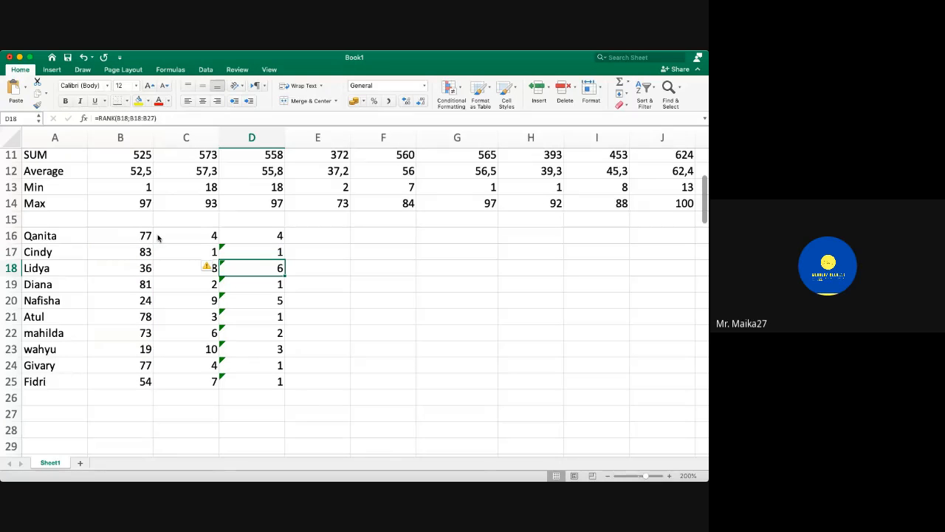
# Inspect the copied relative-reference RANK formulas down column D and compare their ranges with the absolute-reference formula in C17.
pyautogui.doubleClick(278, 267)
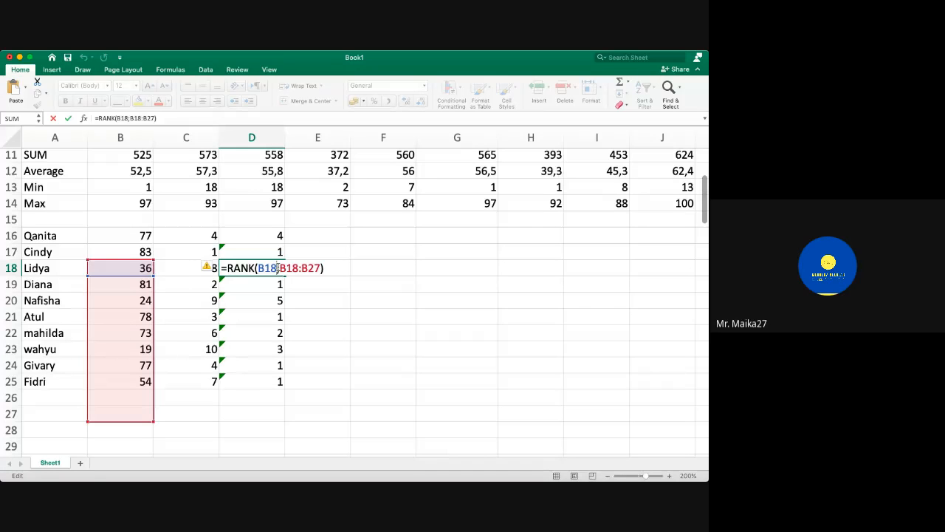
pyautogui.press('Return')
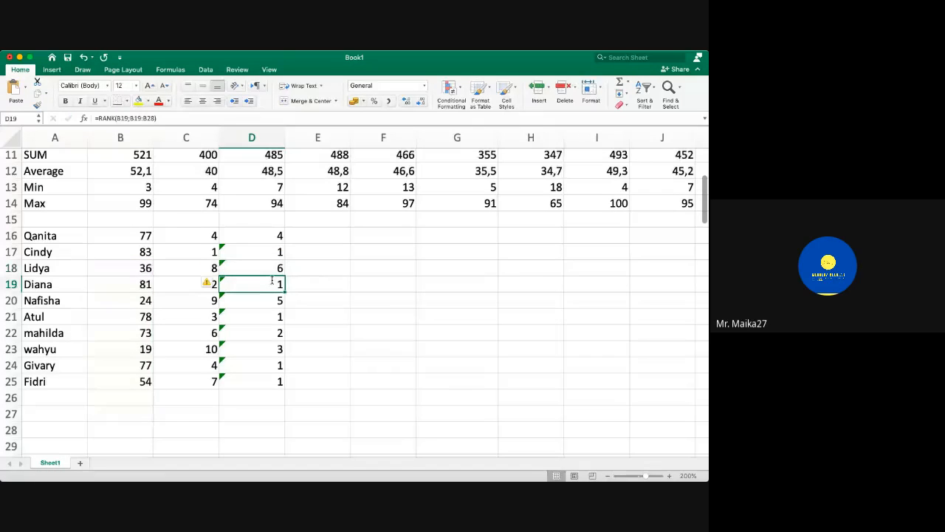
pyautogui.doubleClick(272, 283)
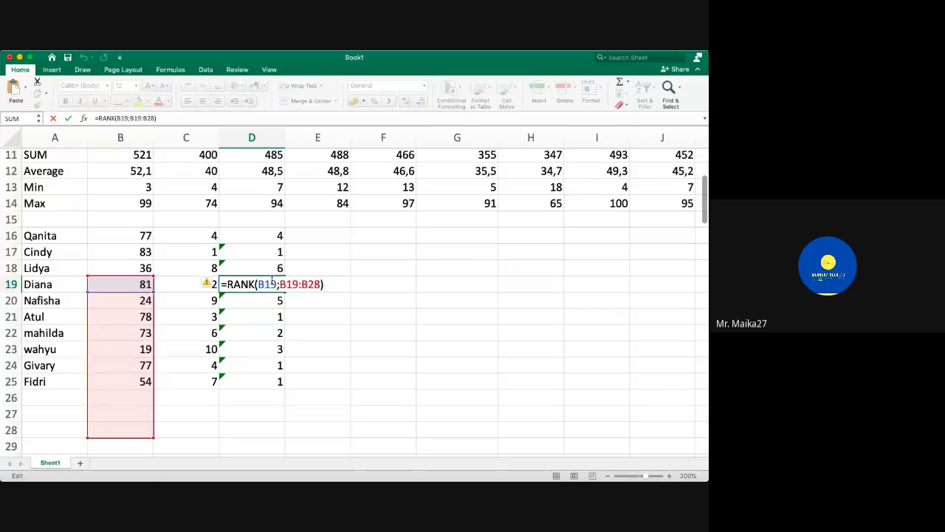
pyautogui.press('Return')
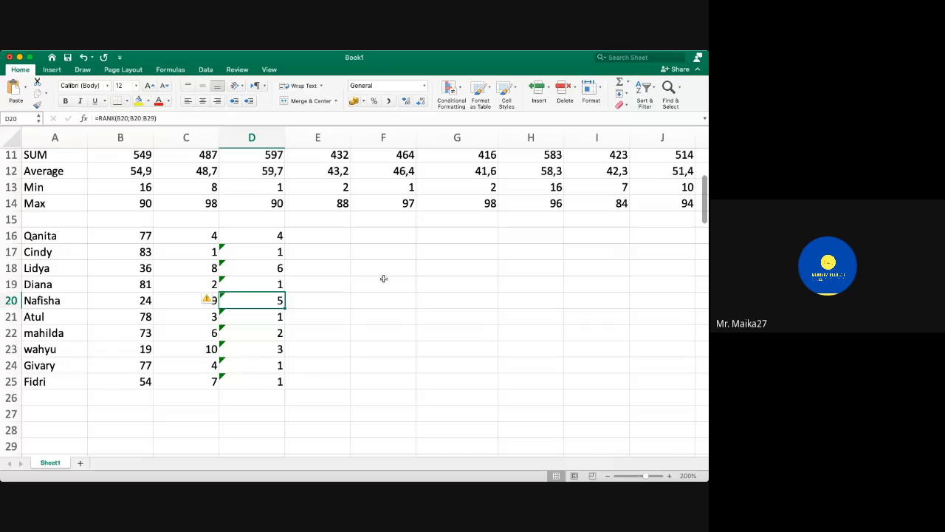
pyautogui.click(203, 253)
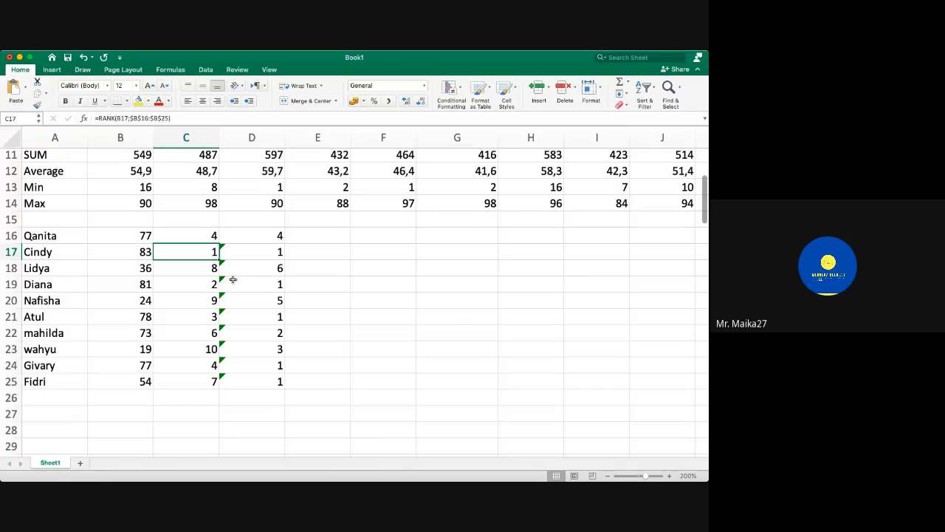
pyautogui.click(274, 284)
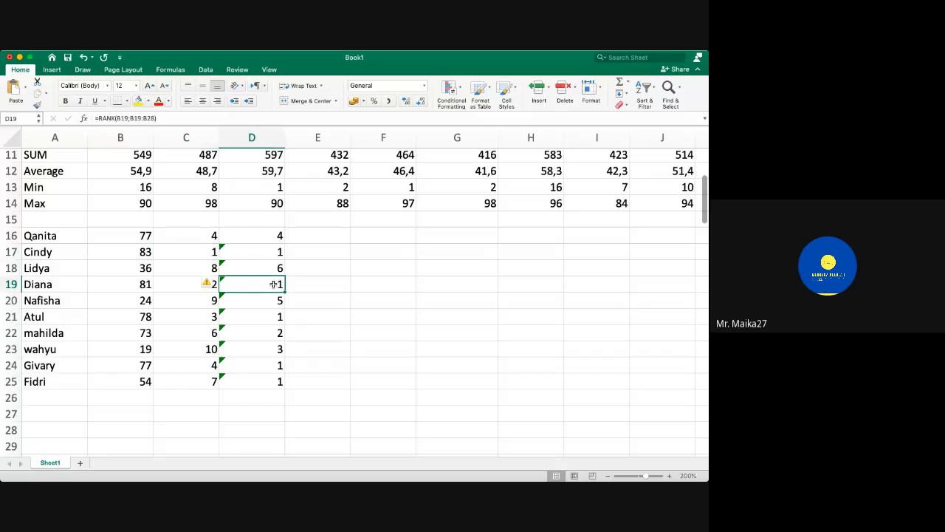
pyautogui.click(275, 318)
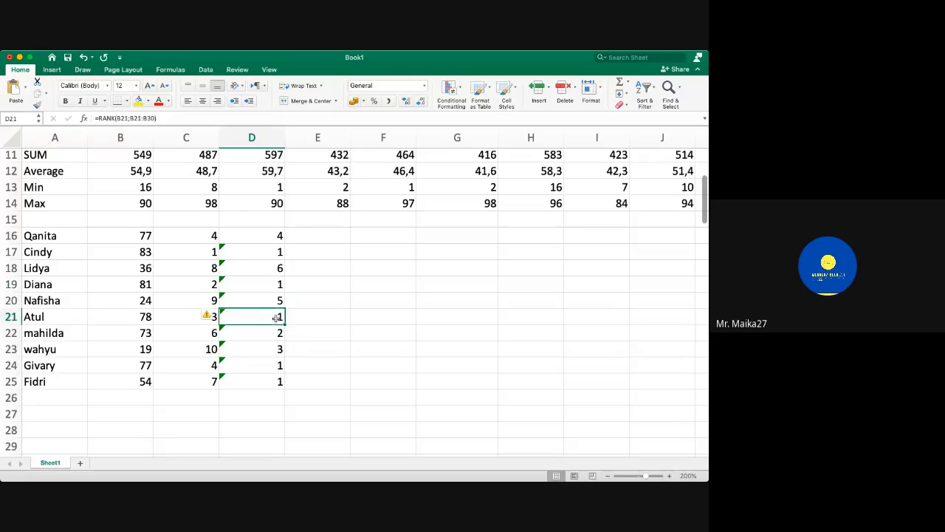
pyautogui.click(274, 363)
pyautogui.click(278, 384)
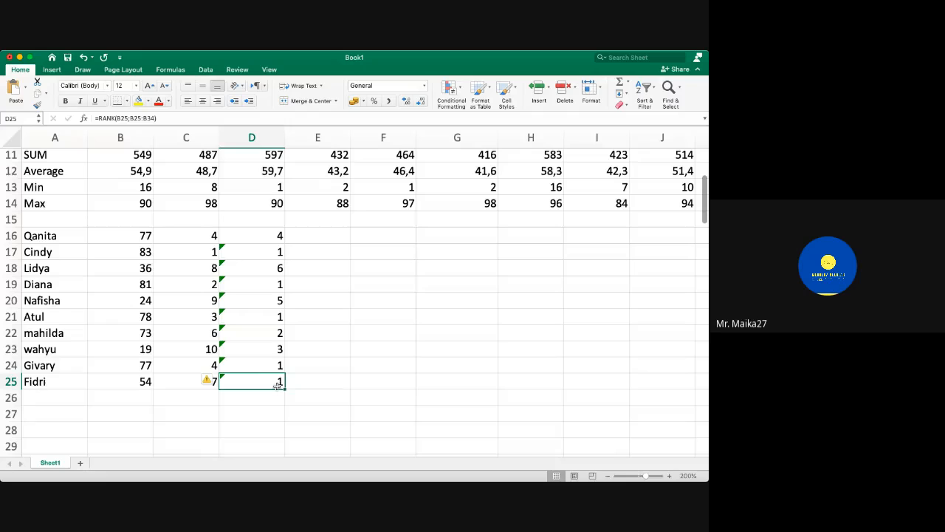
# Clear the relative-reference rank results from D16:D25.
pyautogui.click(266, 235)
pyautogui.moveTo(267, 235); pyautogui.dragTo(272, 381)
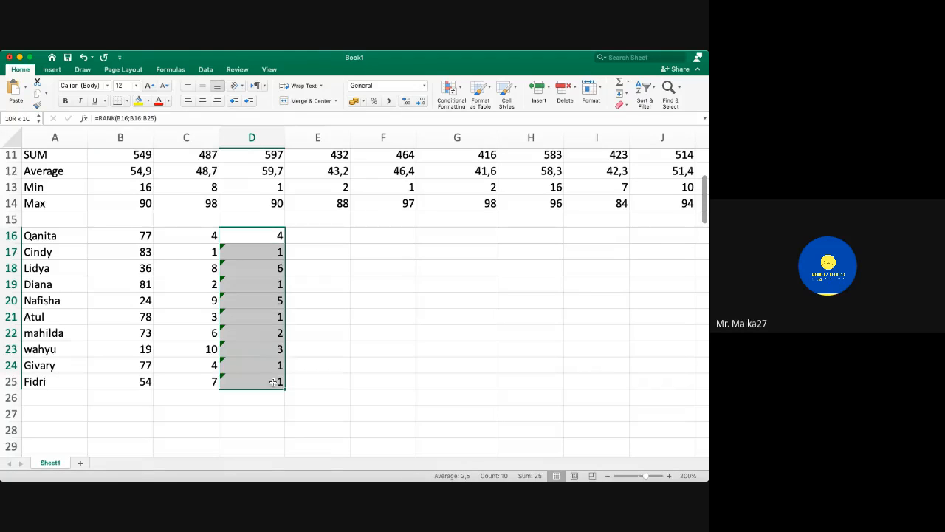
pyautogui.press('Delete')
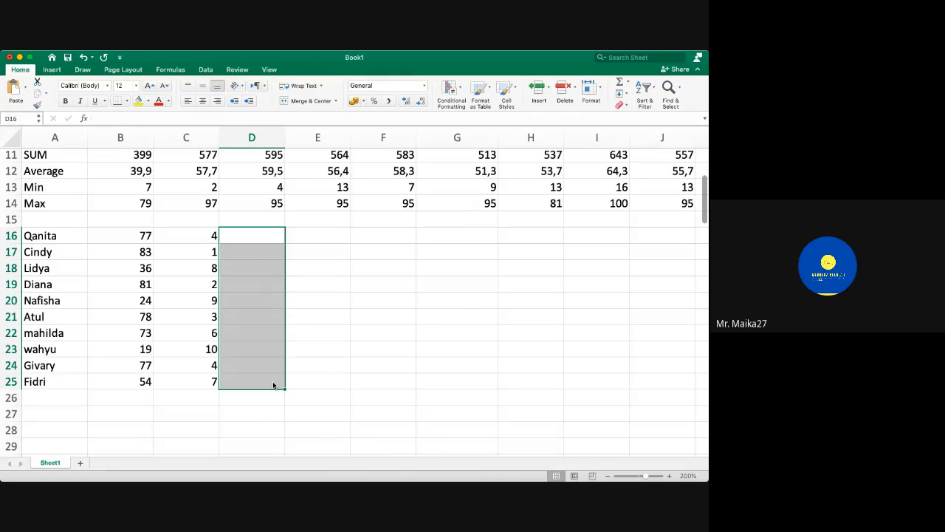
pyautogui.click(317, 221)
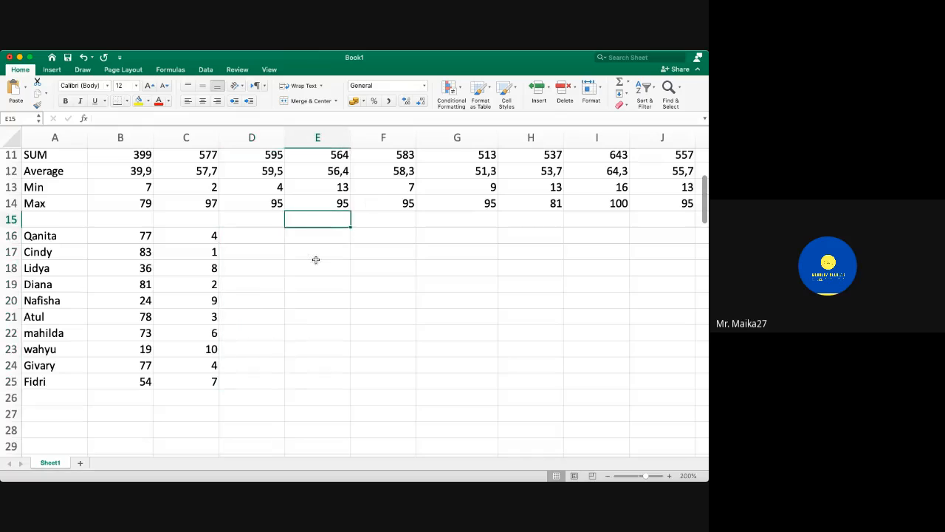
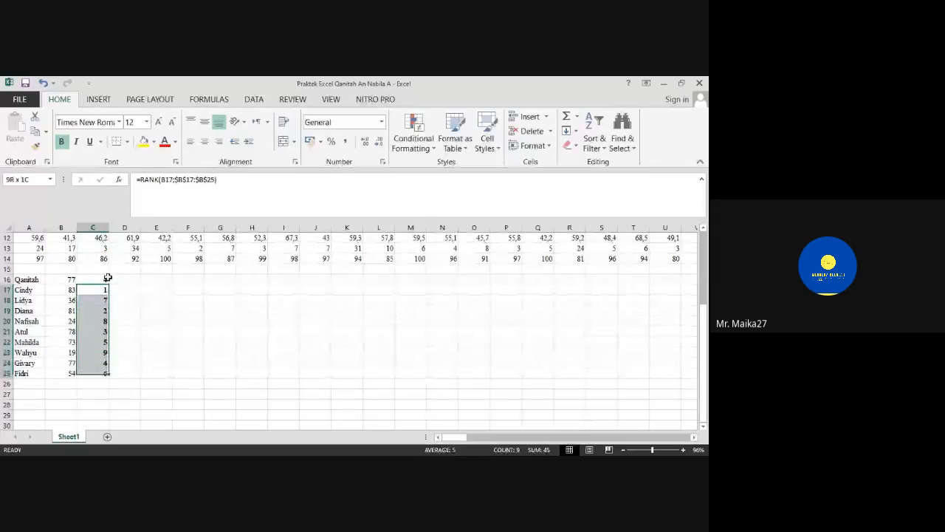
# Undo the copied ranks in C17:C25 and try making the B16 reference in the C16 RANK formula absolute.
pyautogui.hotkey('ctrl', 'z')
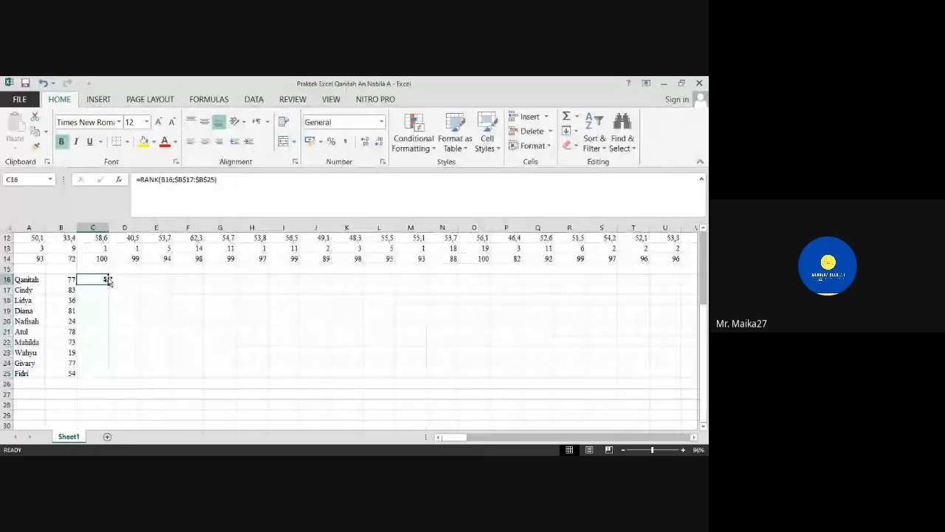
pyautogui.click(168, 183)
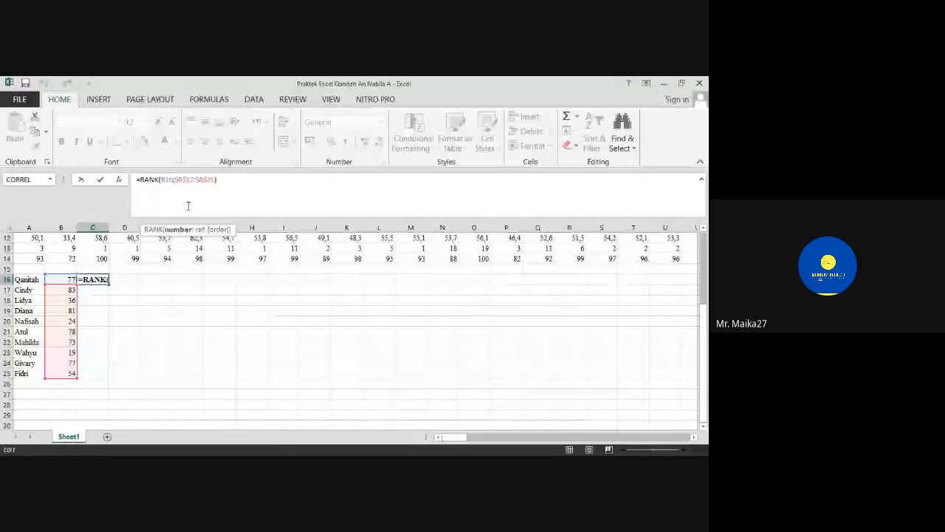
pyautogui.click(188, 206)
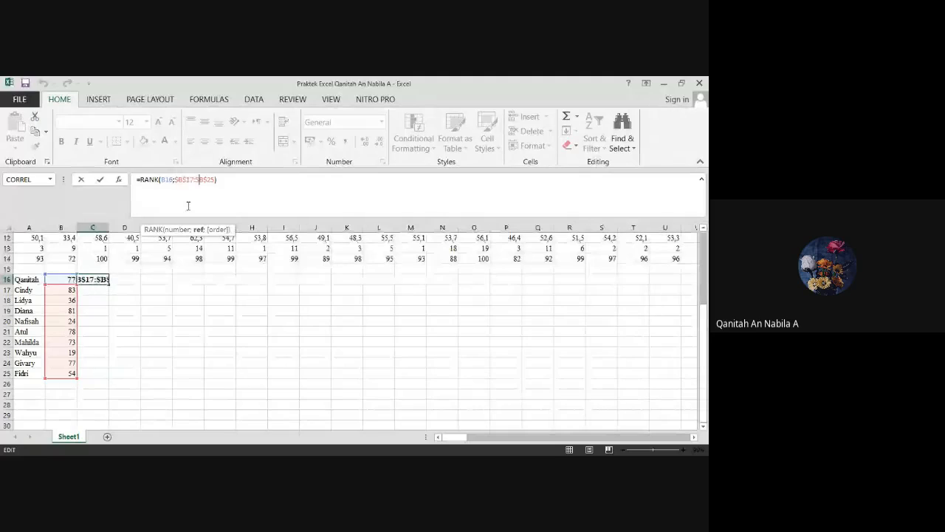
pyautogui.press('Left')
pyautogui.press('Left')
pyautogui.press('Left')
pyautogui.press('Left')
pyautogui.press('Left')
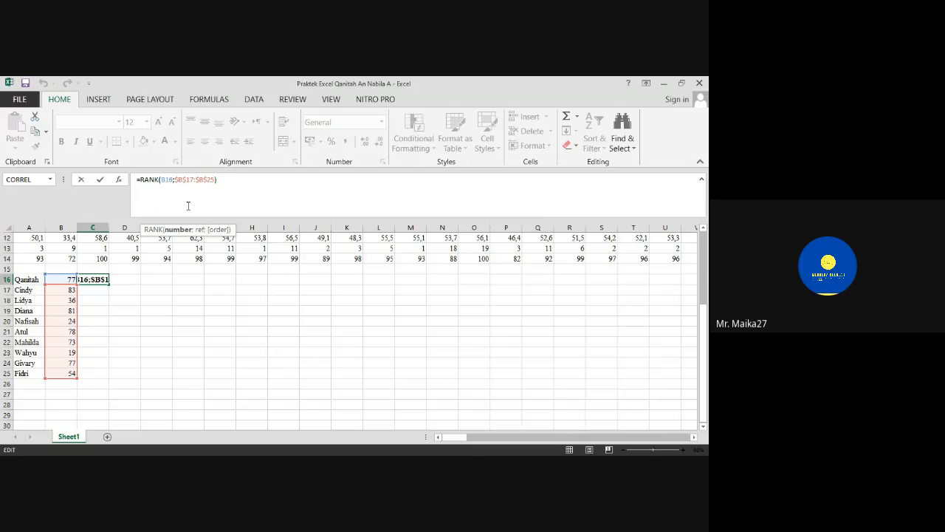
pyautogui.press('F4')
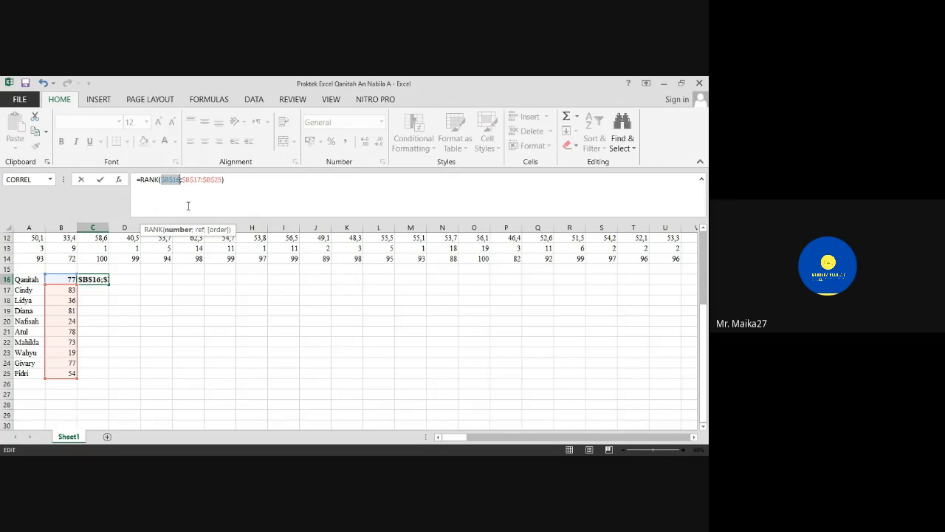
pyautogui.press('Right')
pyautogui.press('Left')
pyautogui.click(44, 82)
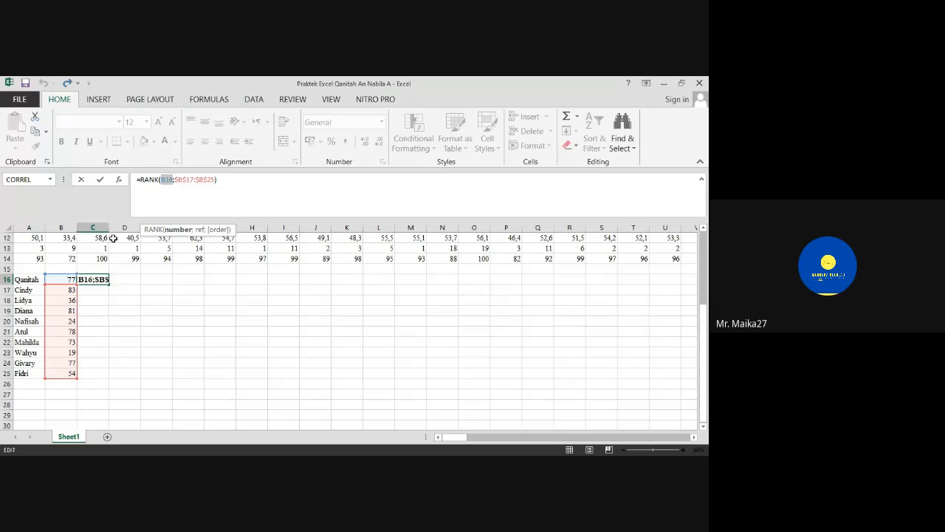
pyautogui.click(156, 331)
pyautogui.press('Escape')
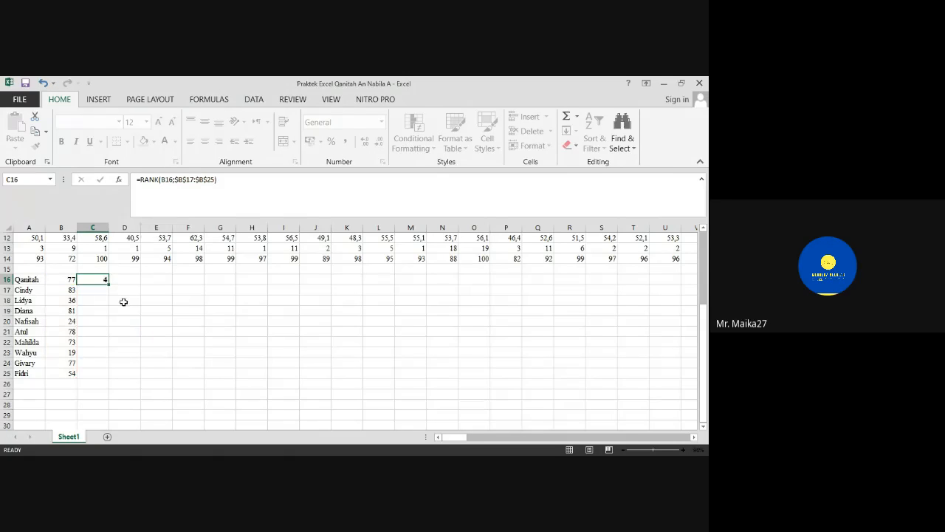
# Clear C16 and start a new RANK formula there with B16 as the number argument.
pyautogui.press('Delete')
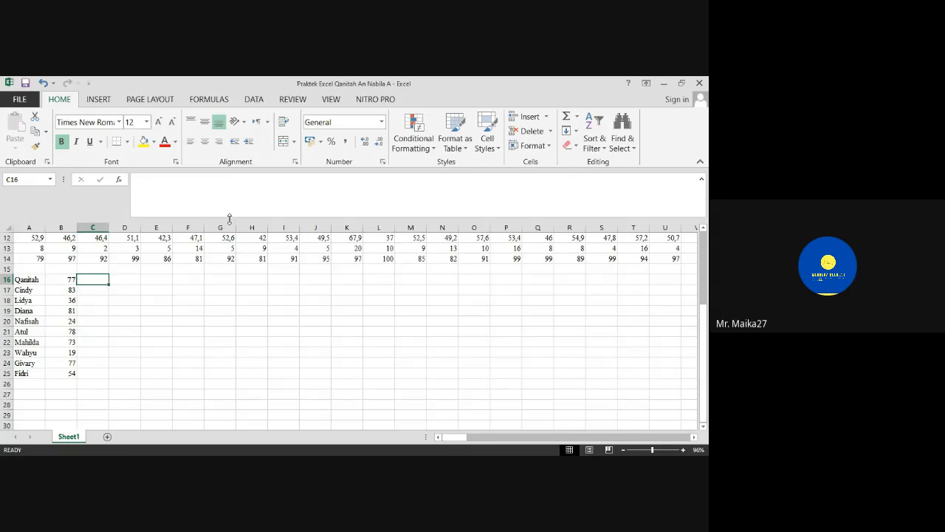
pyautogui.write('=')
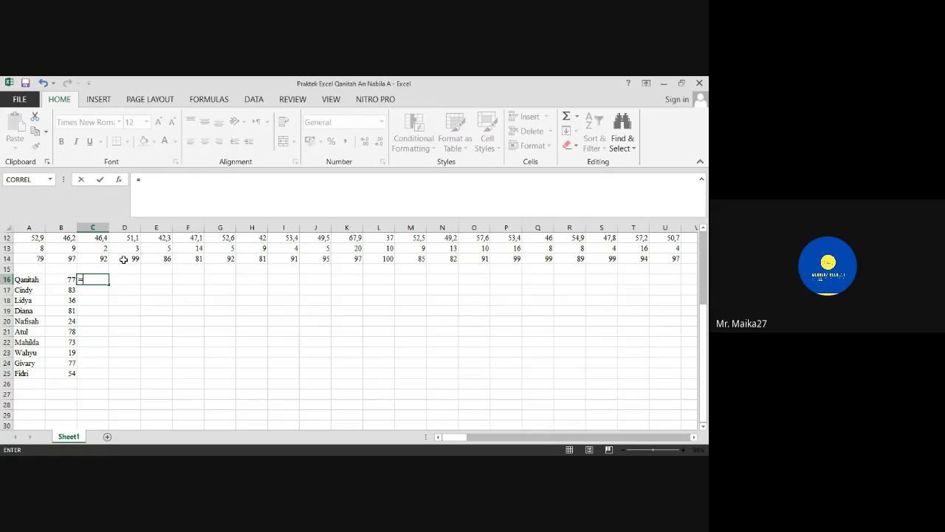
pyautogui.write('ran')
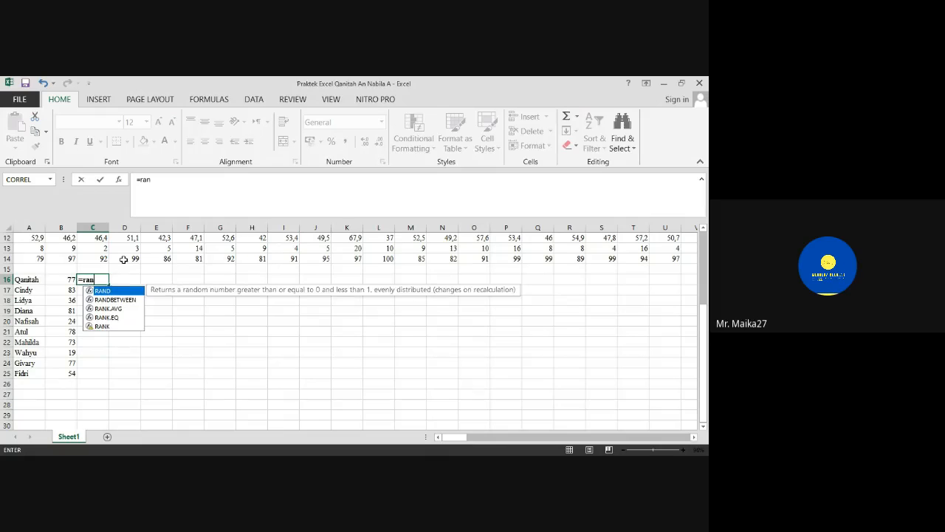
pyautogui.write('k')
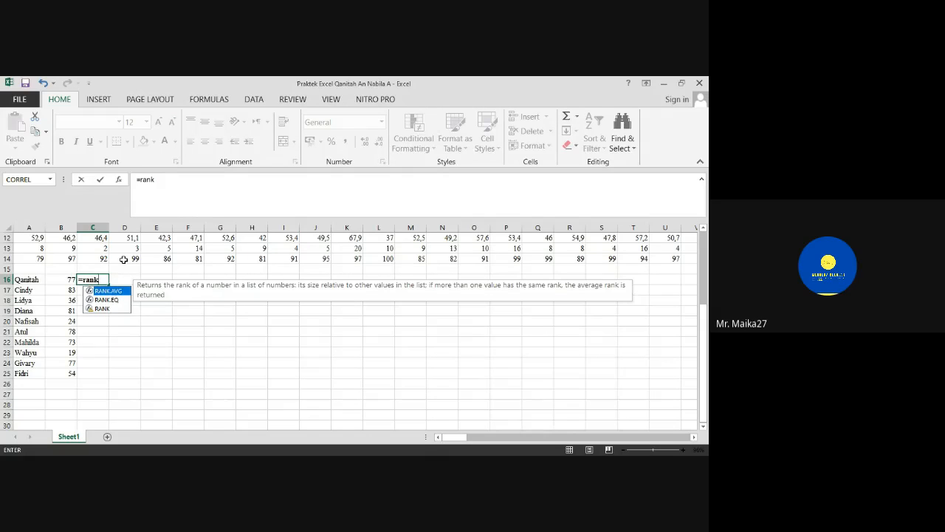
pyautogui.write('(')
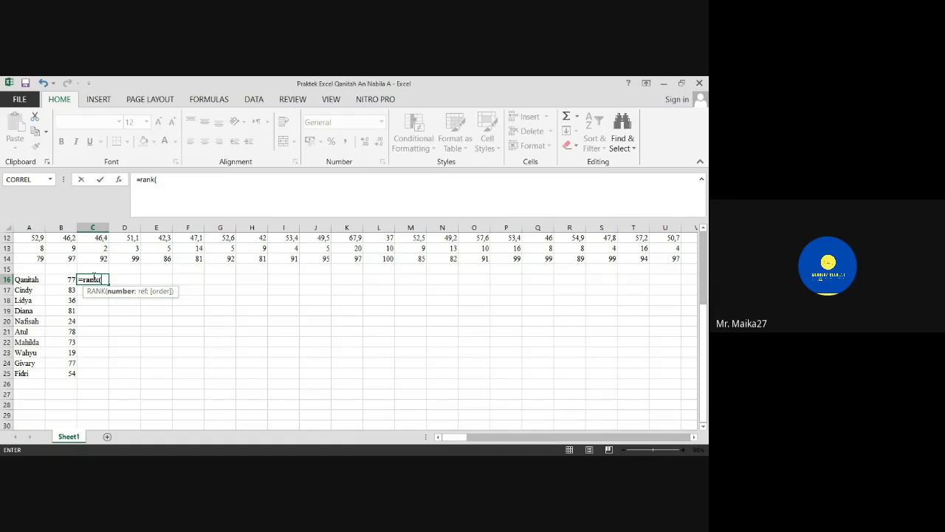
pyautogui.click(72, 279)
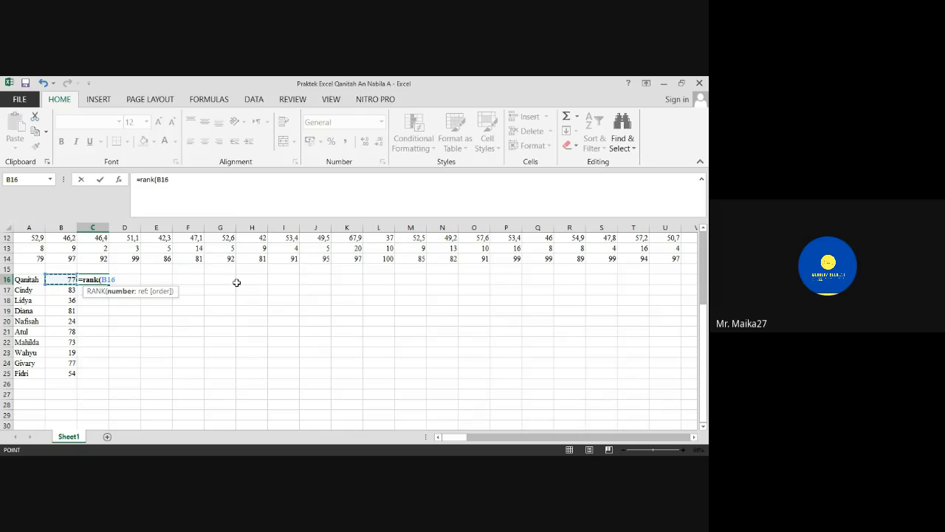
pyautogui.press('F8')
pyautogui.press('BackSpace')
pyautogui.press('BackSpace')
pyautogui.press('BackSpace')
pyautogui.press('BackSpace')
pyautogui.press('BackSpace')
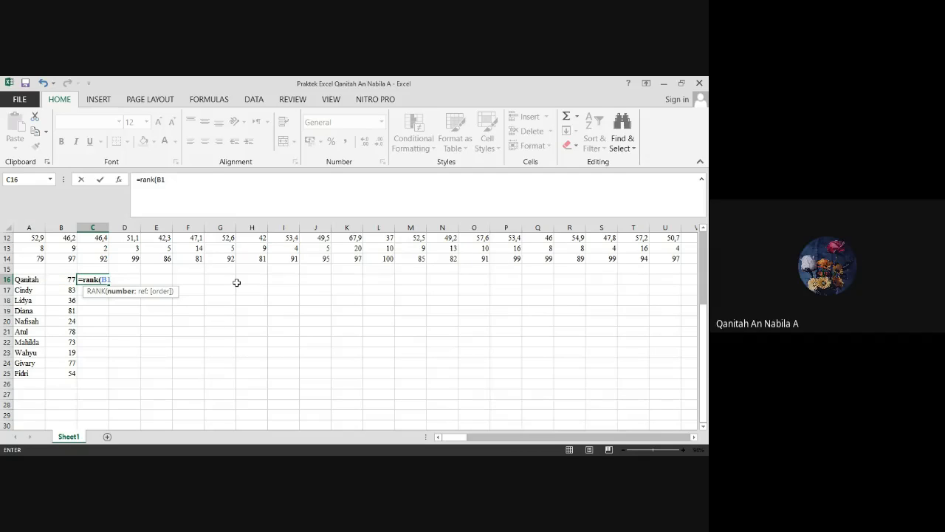
pyautogui.write('6')
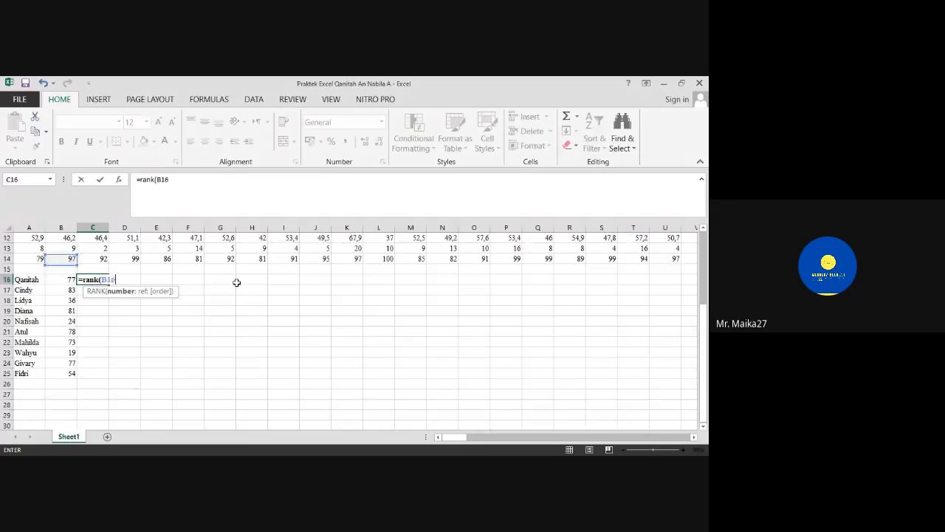
pyautogui.write(';')
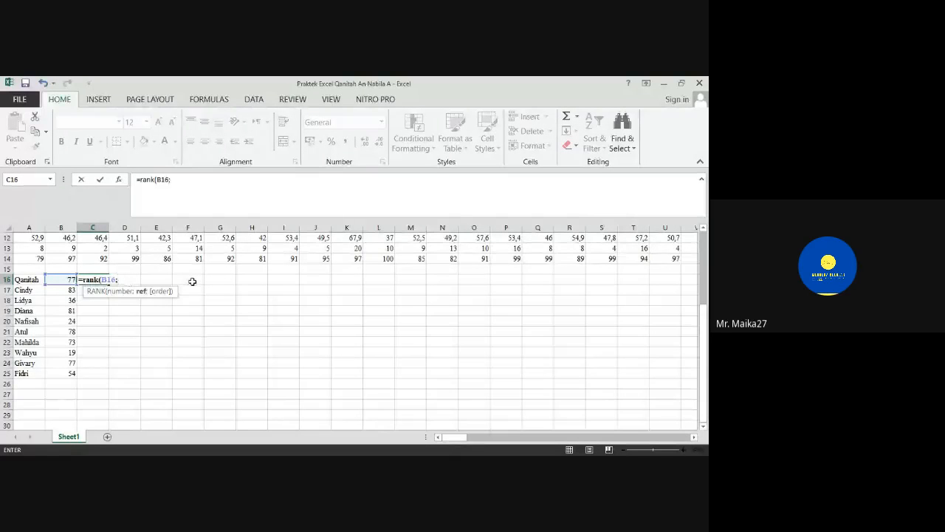
# Complete the C16 formula with the absolute range $B$16:$B$25 and enter it as =RANK(B16;$B$16:$B$25).
pyautogui.click(61, 278)
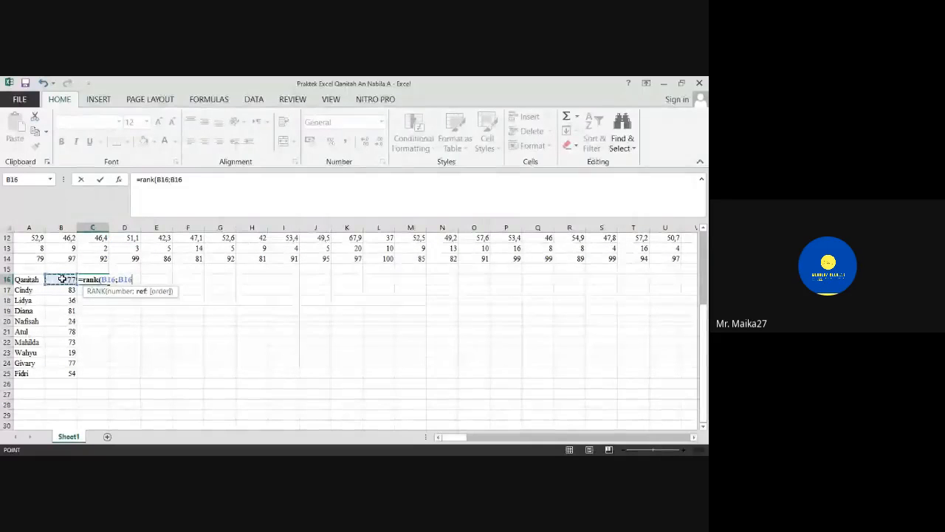
pyautogui.moveTo(62, 279); pyautogui.dragTo(62, 373)
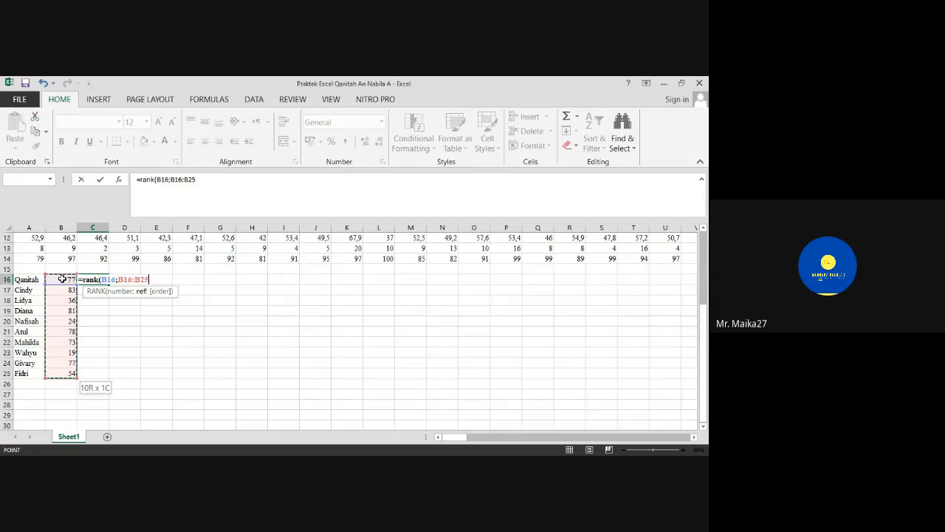
pyautogui.press('F4')
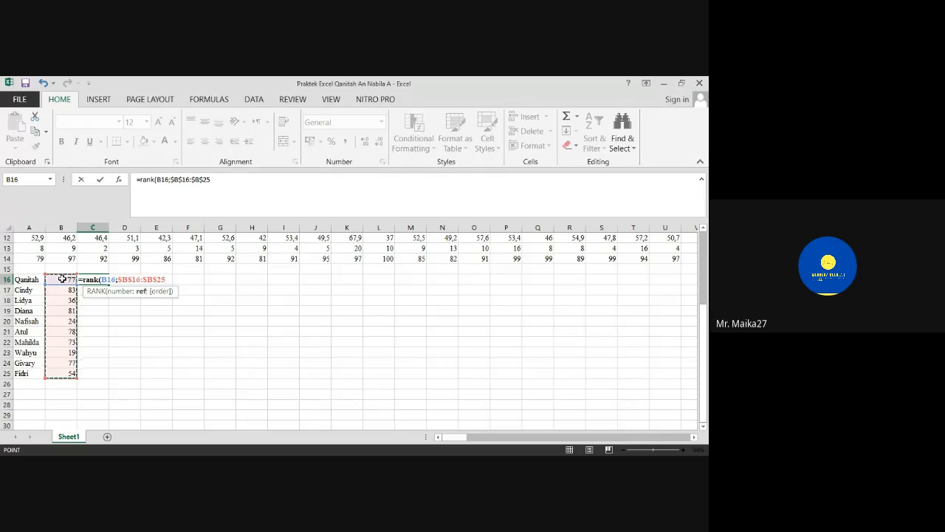
pyautogui.write(')')
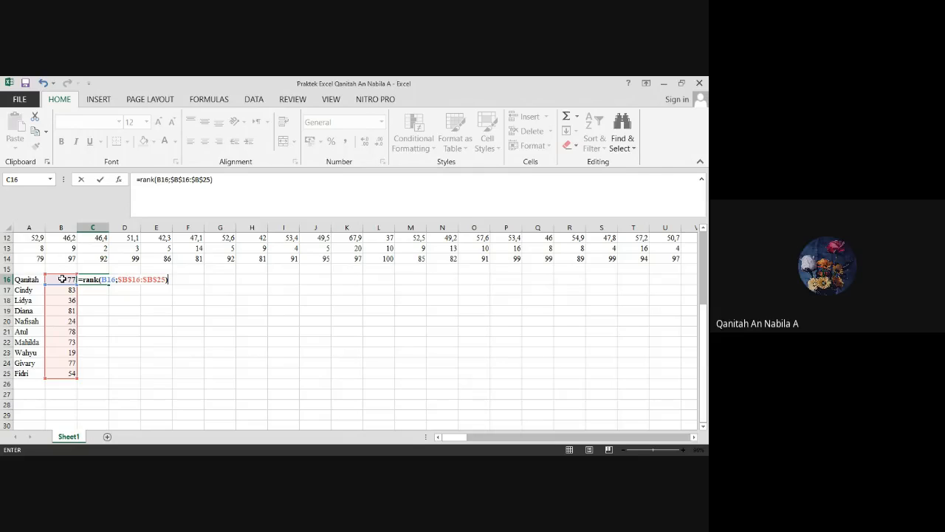
pyautogui.hotkey('ctrl', 'Return')
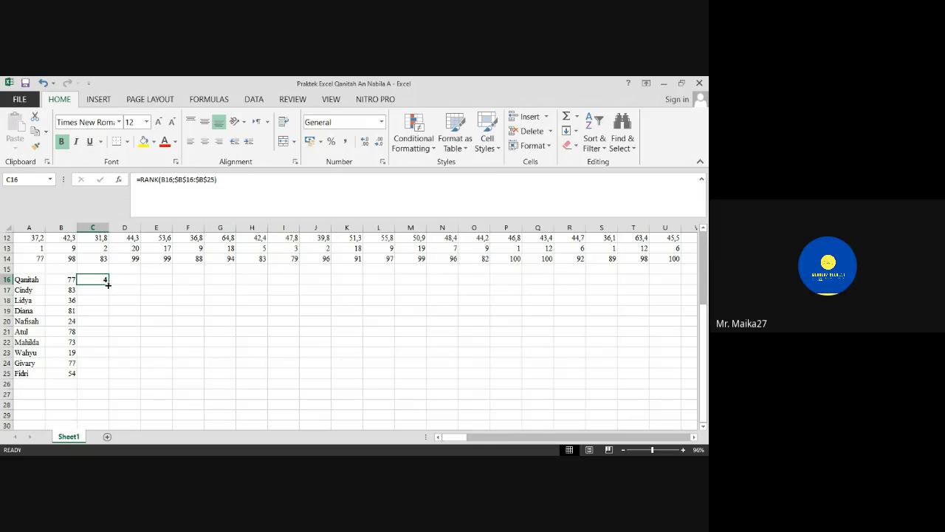
# Copy the absolute-range RANK formula from C16 down through C25.
pyautogui.moveTo(108, 284); pyautogui.dragTo(105, 377)
pyautogui.click(147, 278)
pyautogui.click(144, 266)
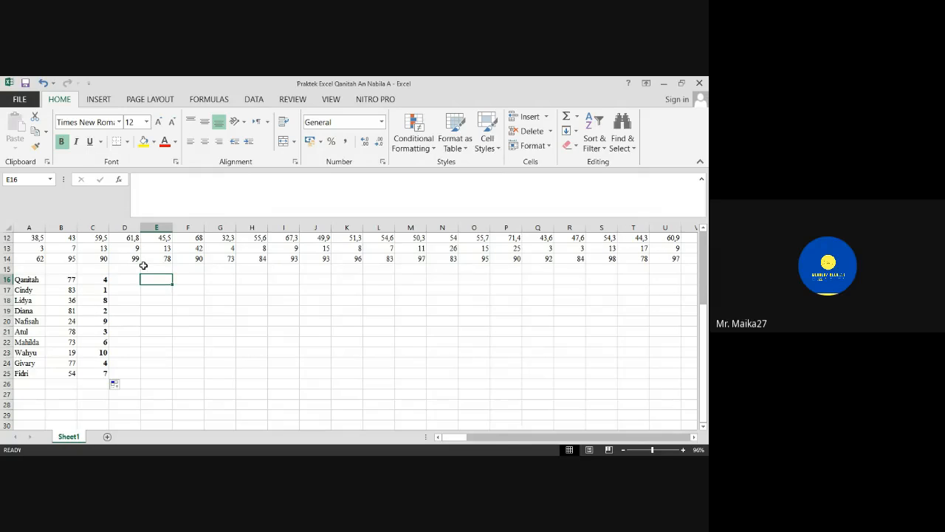
pyautogui.click(119, 254)
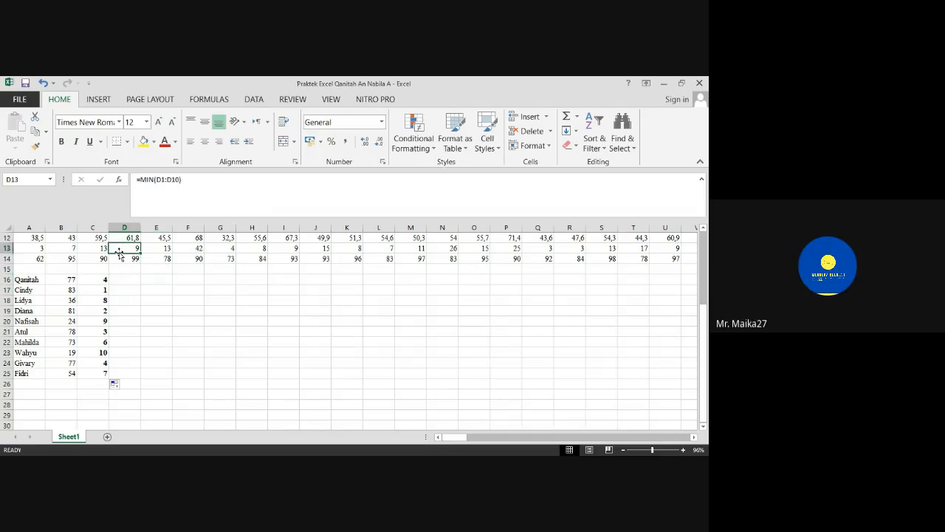
# Examine the copied RANK formulas in column C, checking C17, C19 and C16 against the scores in column B.
pyautogui.press('Down')
pyautogui.press('Down')
pyautogui.press('Down')
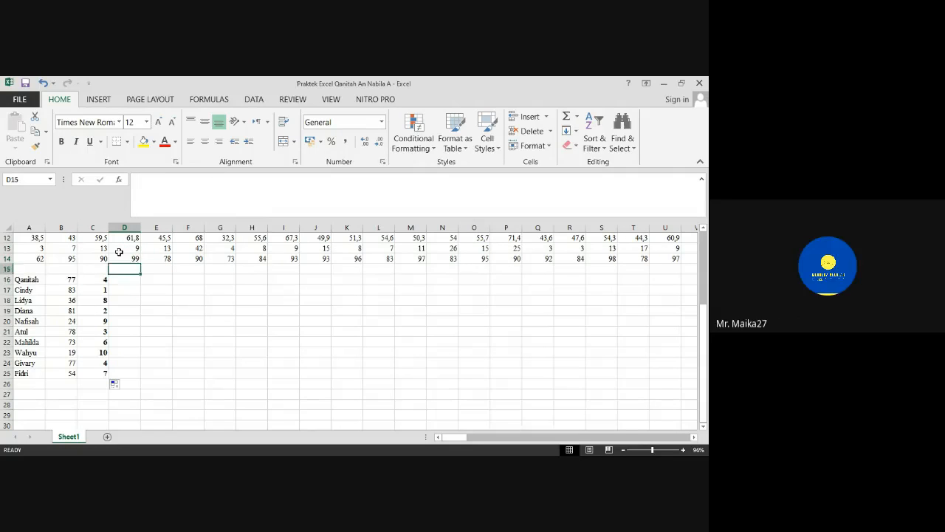
pyautogui.press('Left')
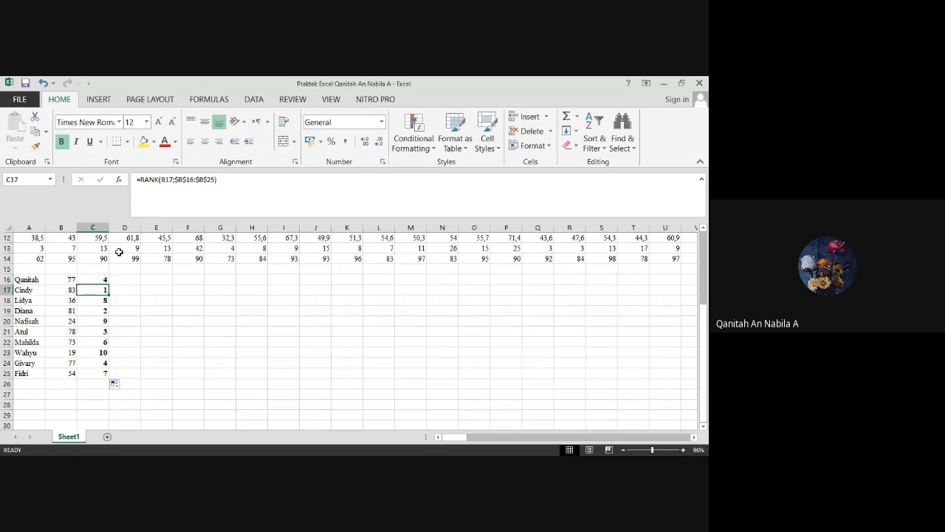
pyautogui.press('Down')
pyautogui.press('Down')
pyautogui.press('Down')
pyautogui.press('Down')
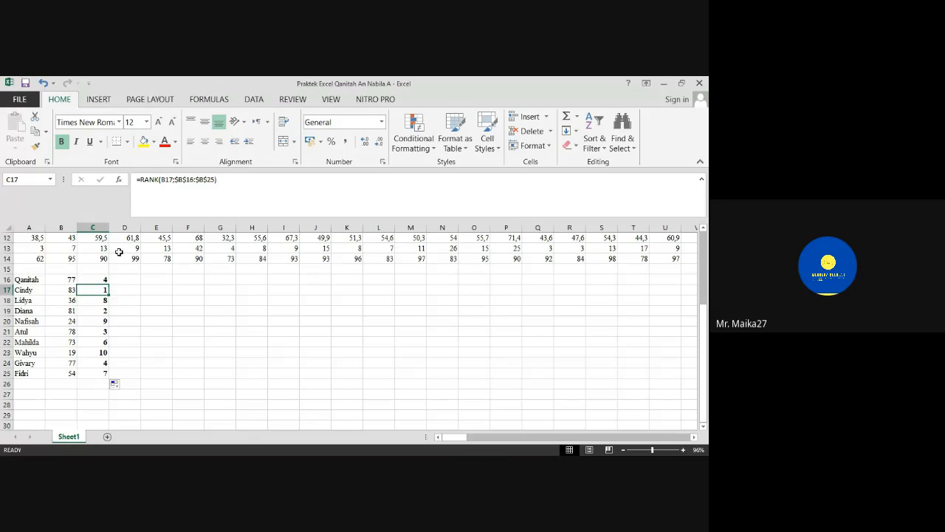
pyautogui.press('Up')
pyautogui.press('Up')
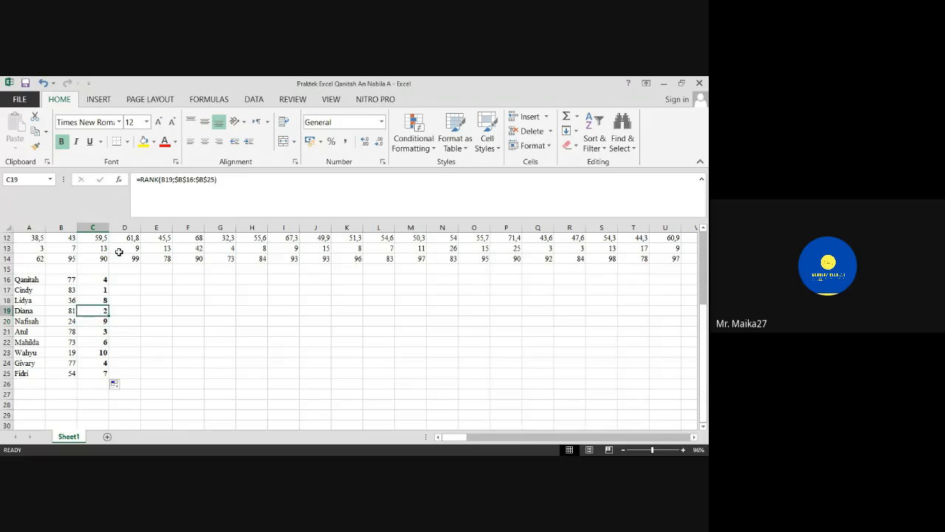
pyautogui.press('Up')
pyautogui.press('Left')
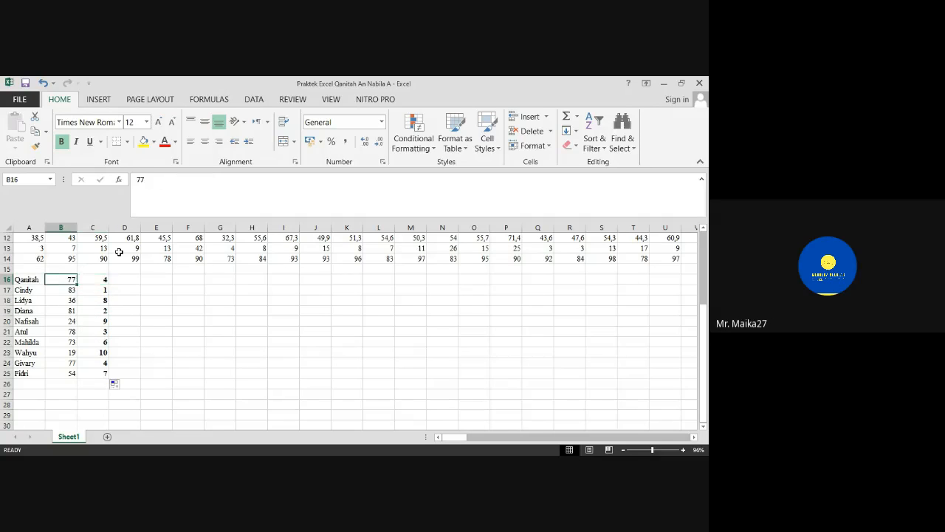
pyautogui.press('Right')
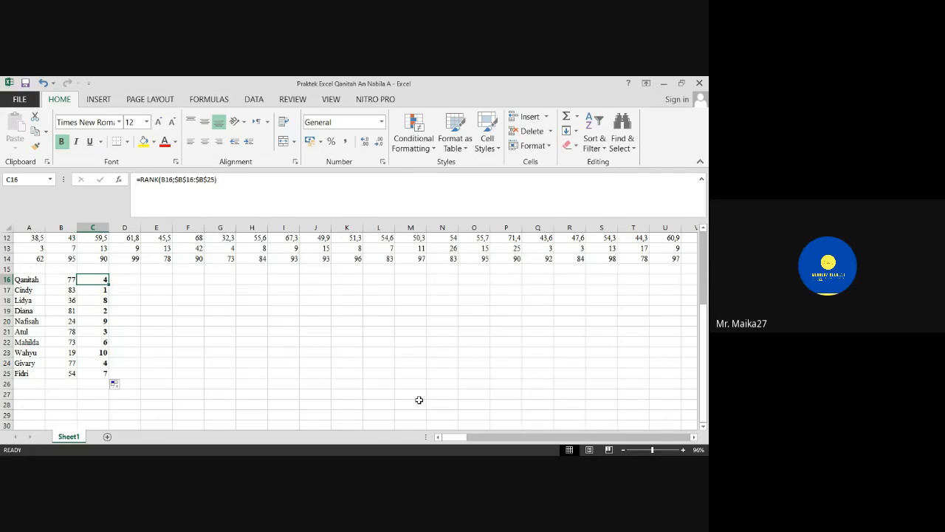
pyautogui.click(421, 441)
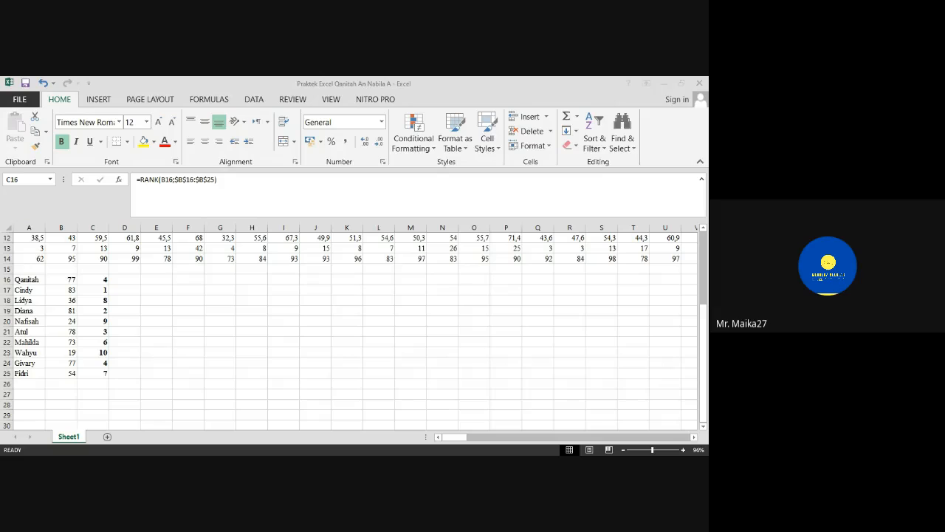